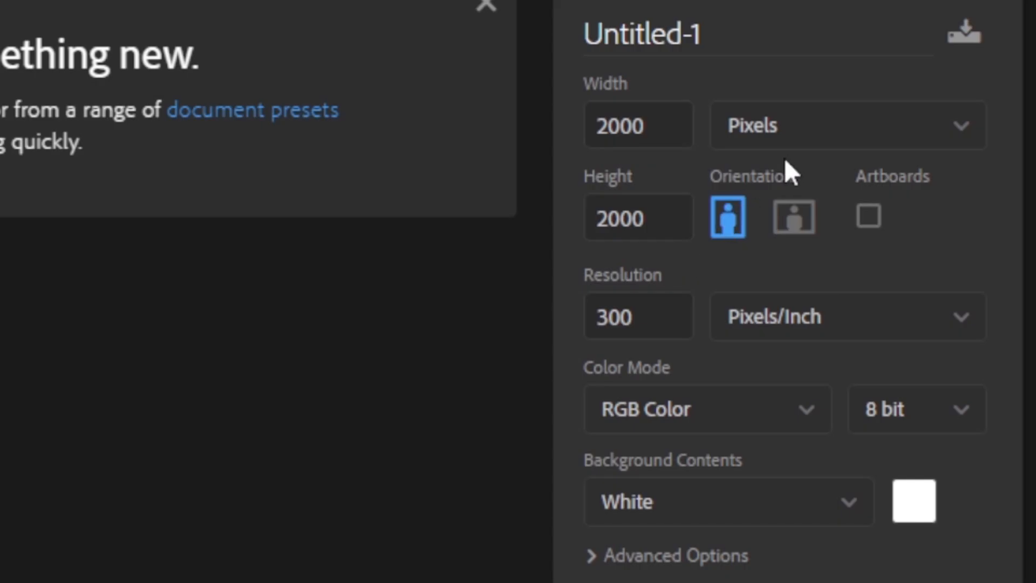
- Create a new 2000 x 2000 pixel RGB document at 300 pixels/inch with a white background, named "eid mubarak"
click(753, 208)
key(Tab)
click(627, 328)
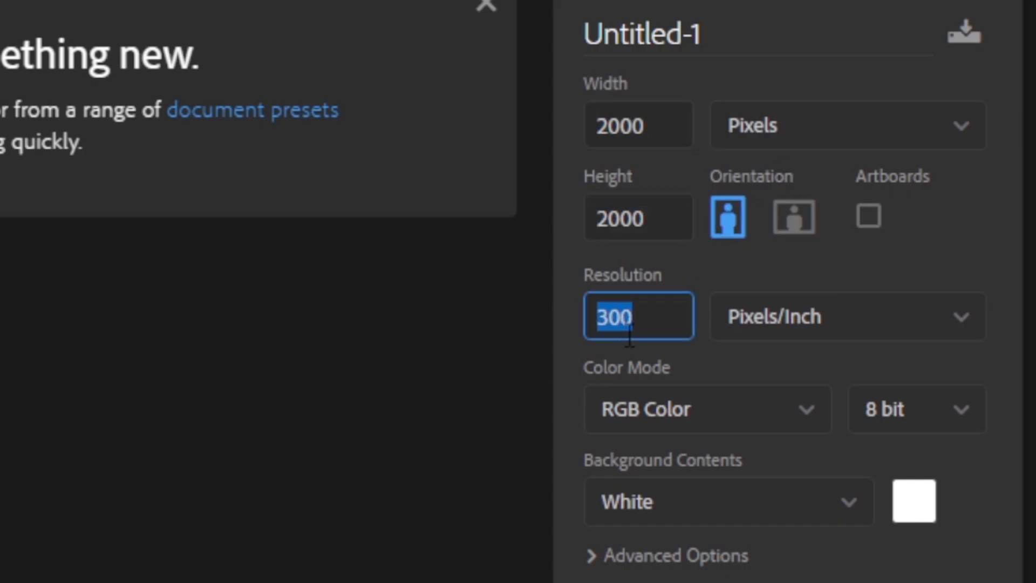
drag(705, 30, 455, 23)
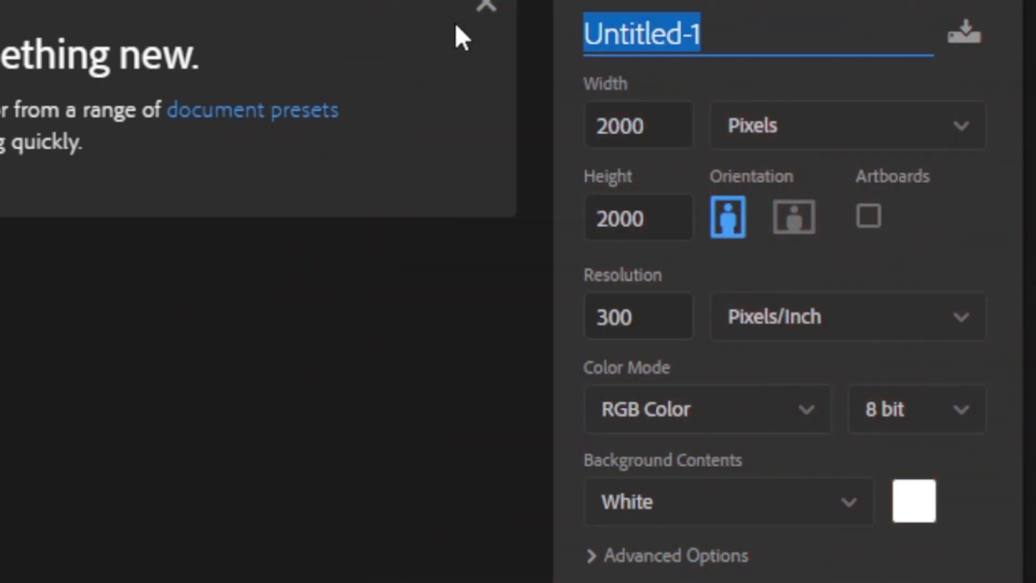
text(eid mubarak)
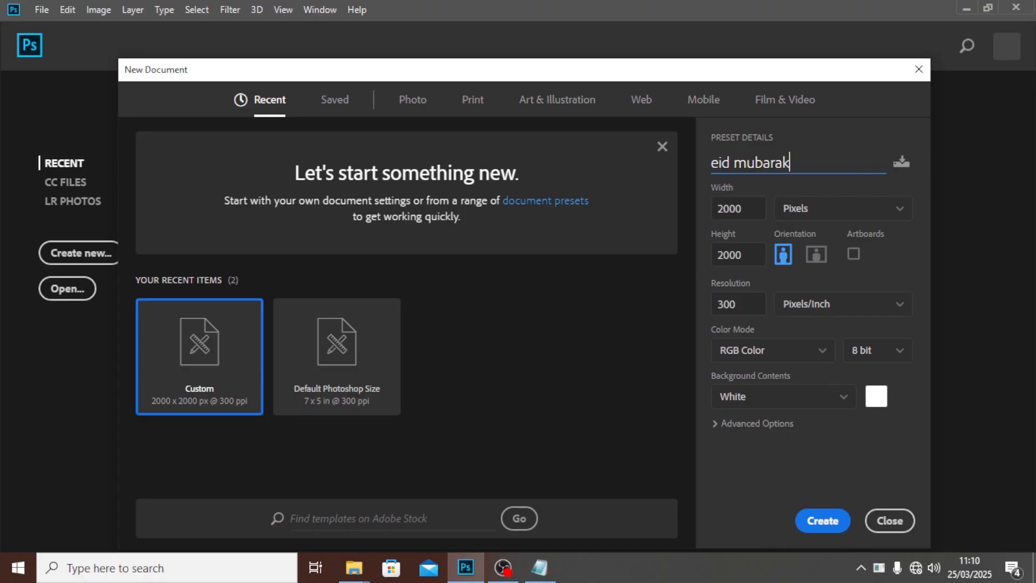
click(822, 521)
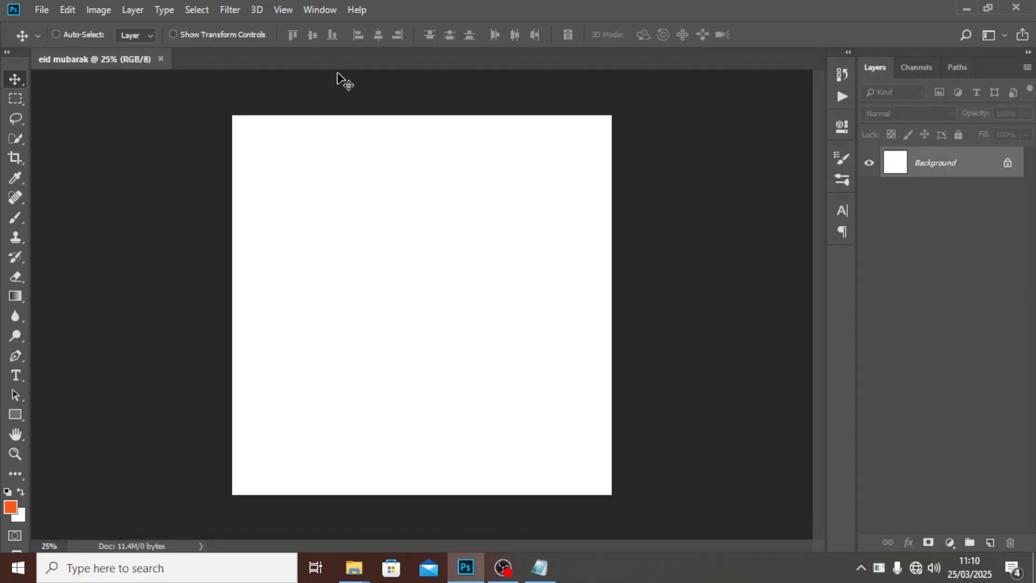
- Add a guide layout of 8 columns and 8 rows across the canvas, without gutters or margins
click(281, 9)
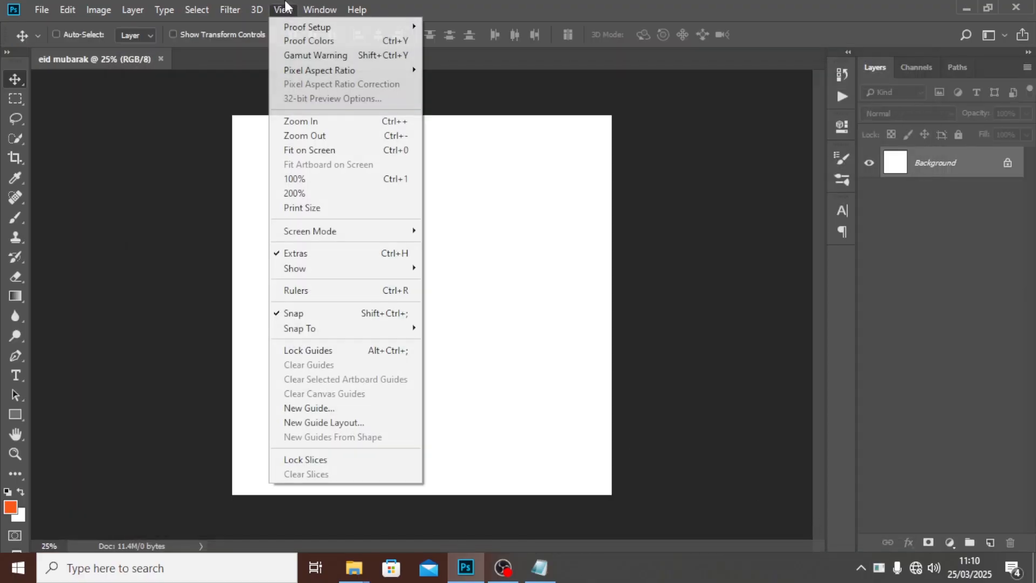
click(340, 421)
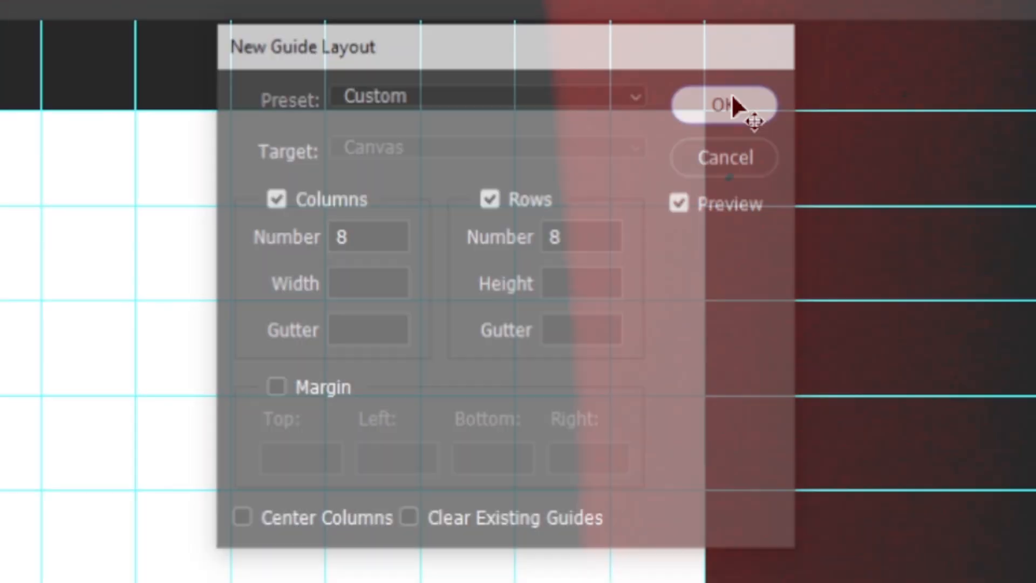
click(731, 100)
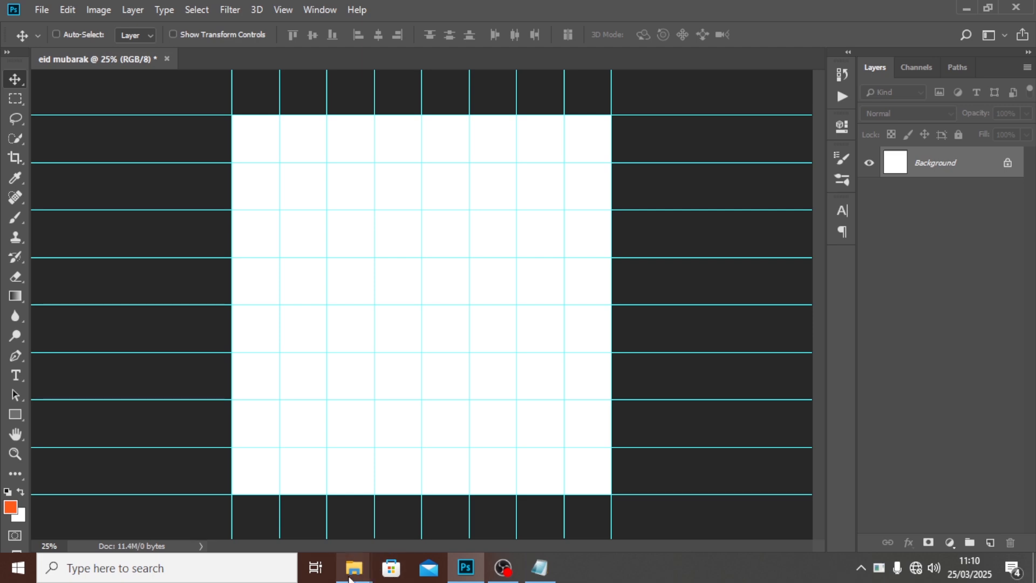
- Try to bring the sky image "pngwing.com (3) copy" from File Explorer folder 5 into the Photoshop document
mouse_move(354, 567)
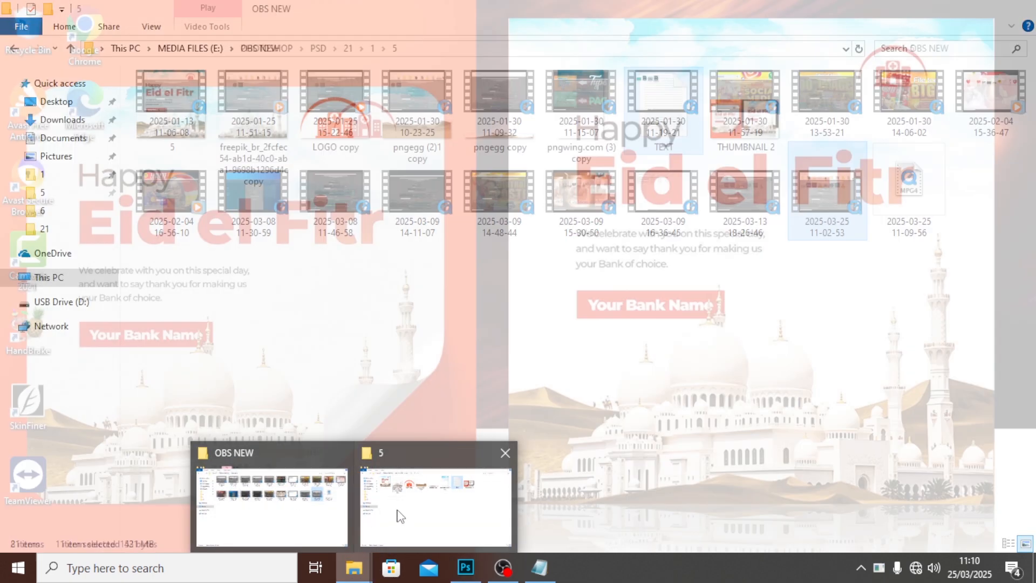
click(397, 514)
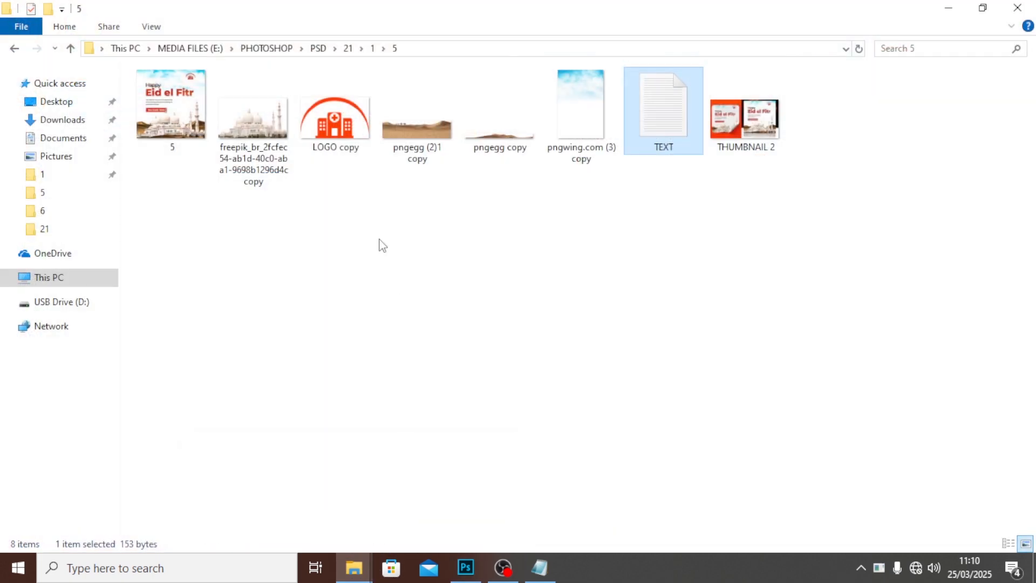
click(590, 121)
drag(580, 102, 416, 326)
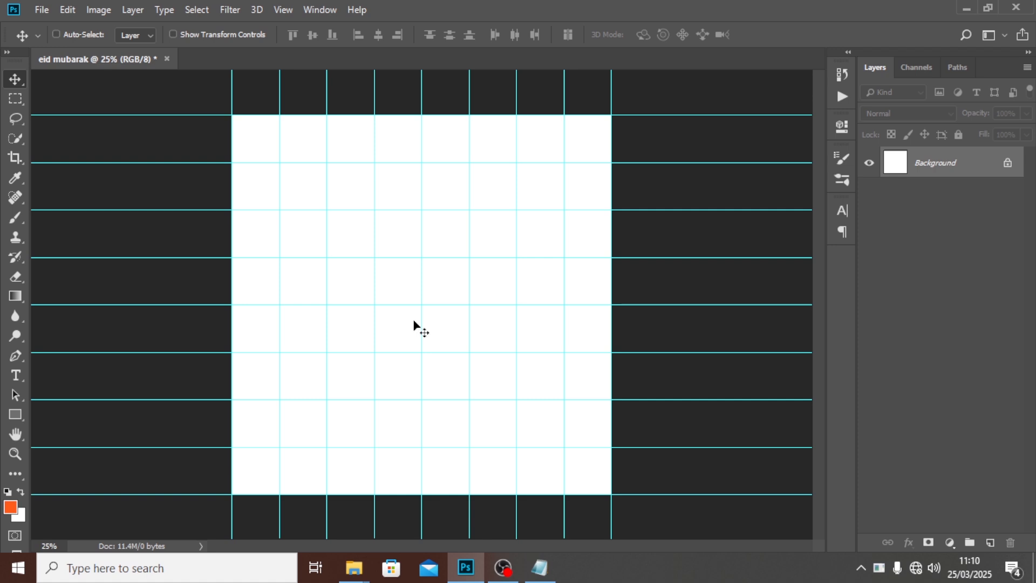
- Place the sky image "pngwing.com (3) copy" from folder 5 into the document as an embedded file
click(40, 9)
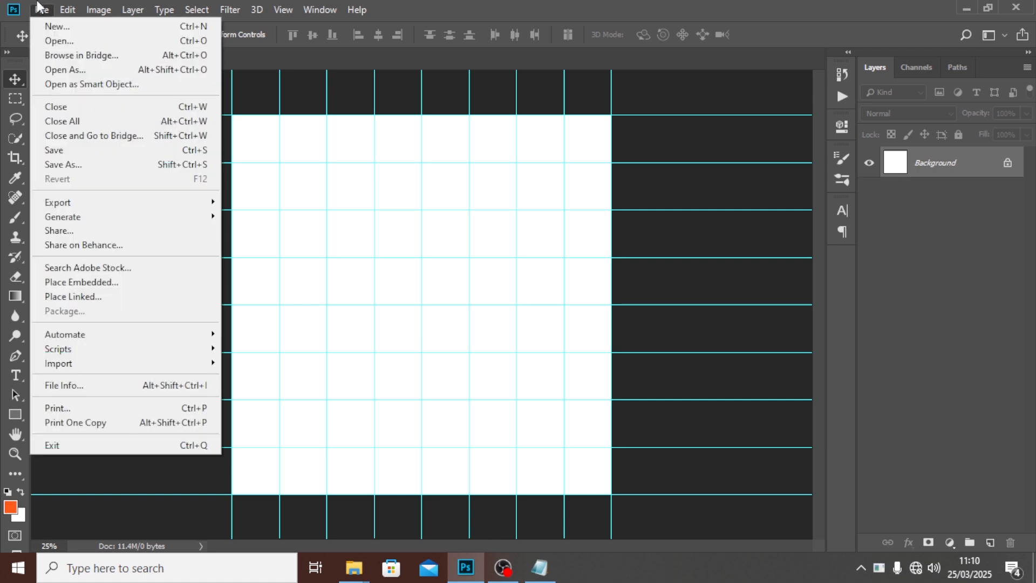
click(93, 281)
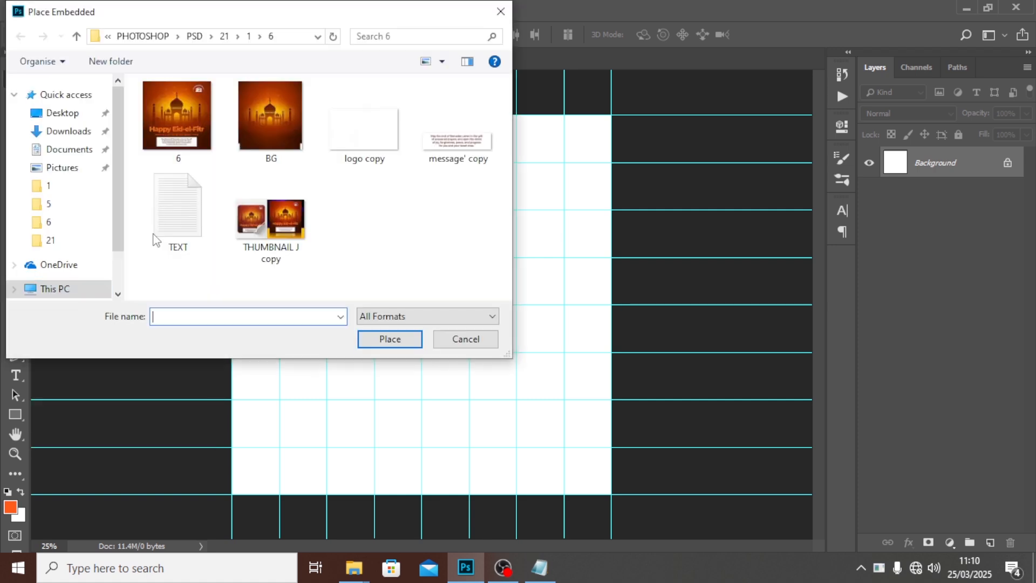
click(77, 37)
double_click(200, 130)
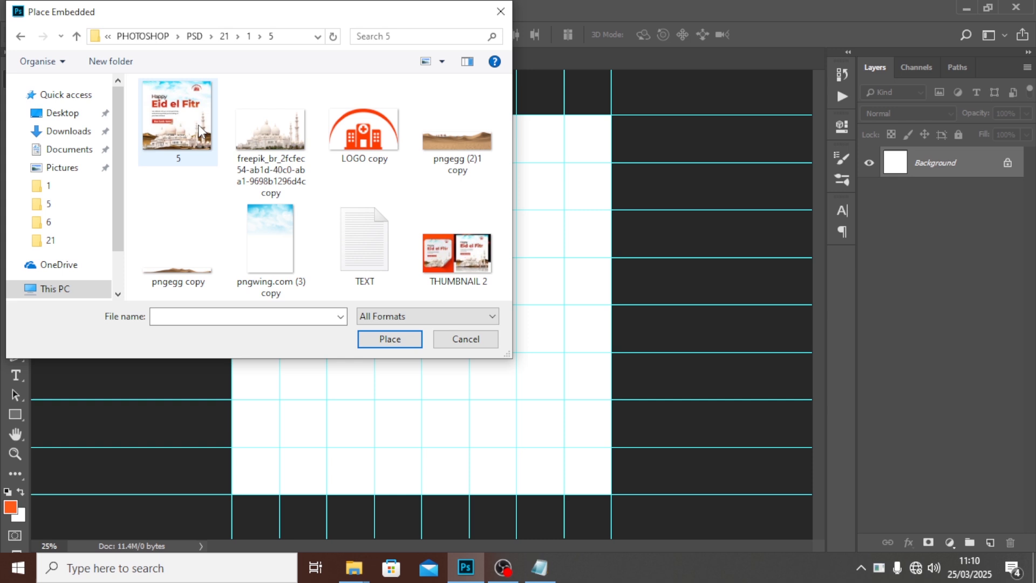
click(277, 261)
click(400, 344)
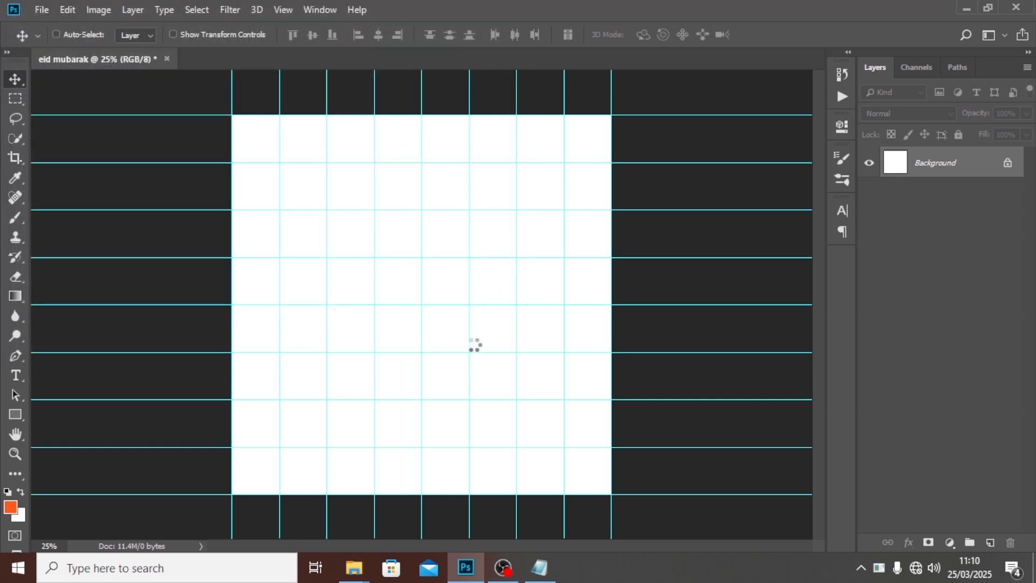
- Scale the sky image down to slightly wider than the canvas and position it over the canvas's upper part
drag(515, 262, 523, 430)
key(ctrl+0)
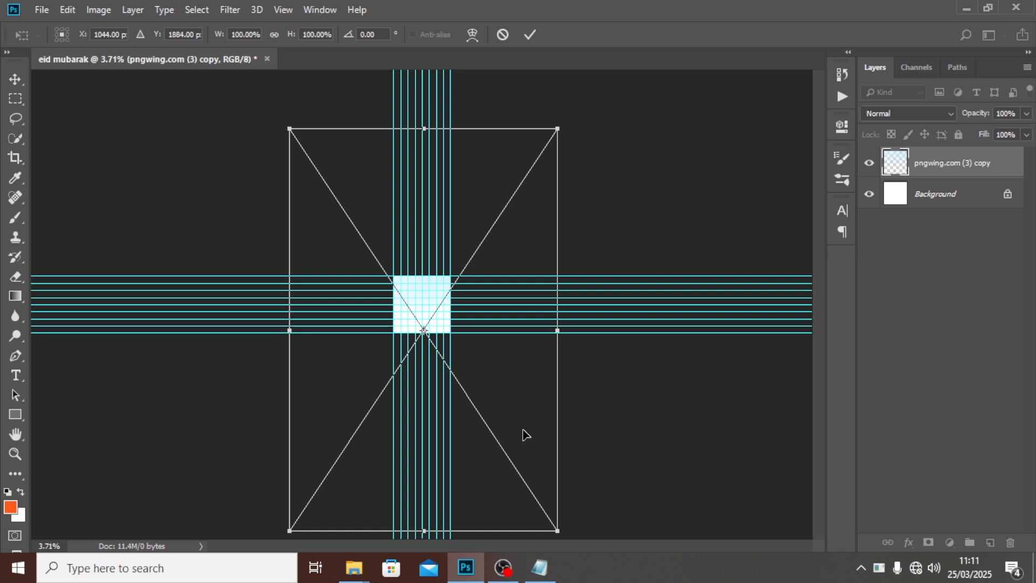
drag(556, 130, 431, 252)
scroll(453, 286, up, 5)
key(Return)
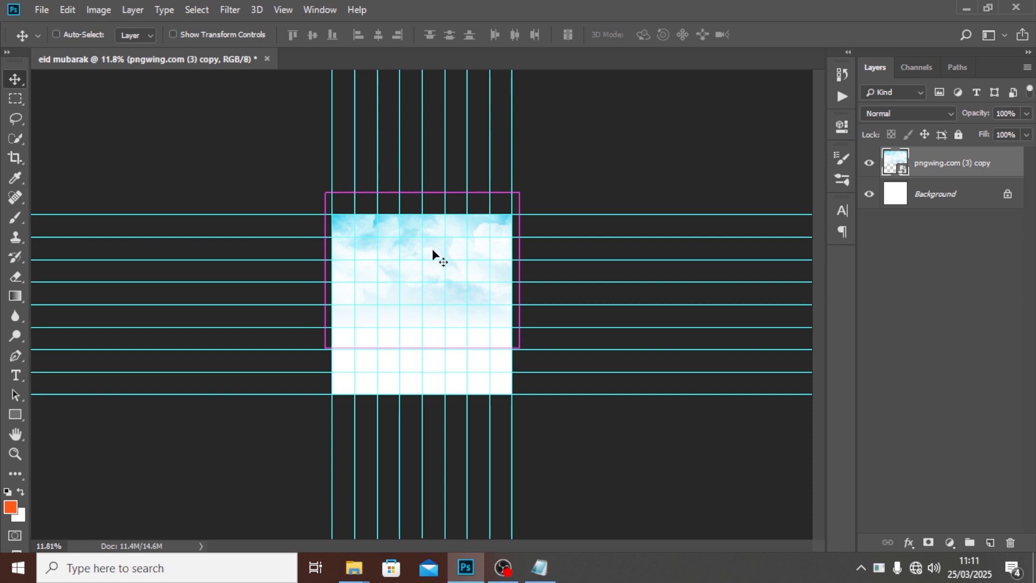
scroll(435, 256, up, 4)
scroll(433, 252, down, 2)
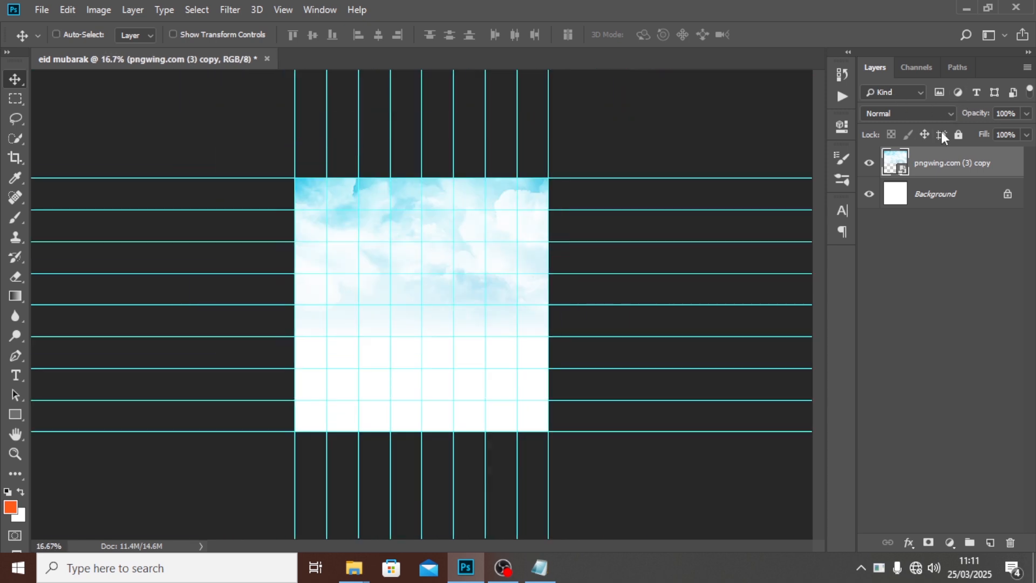
- Group the sky layer, name the group "BG" and collapse it
key(ctrl+g)
double_click(930, 156)
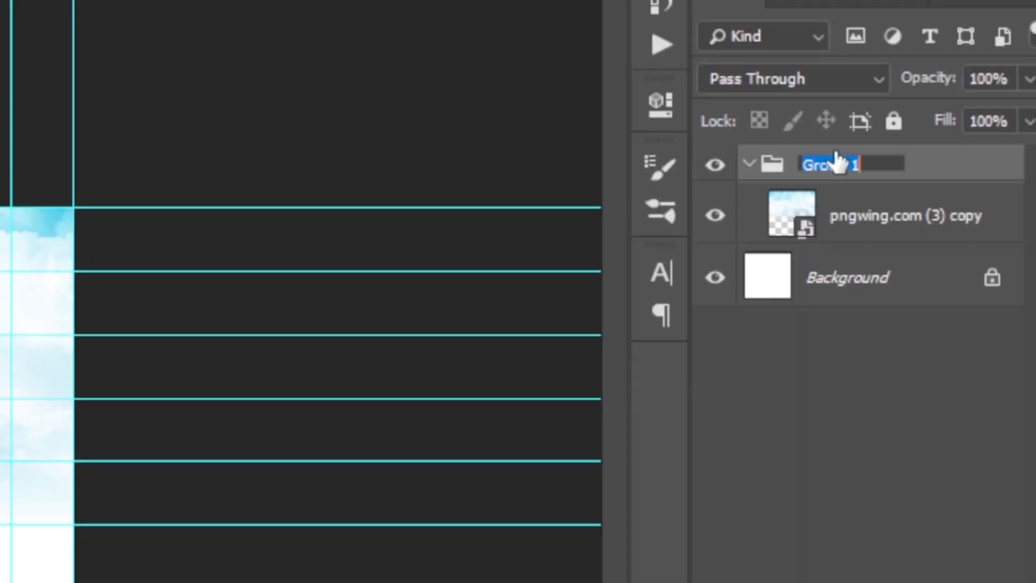
text(BG)
key(Return)
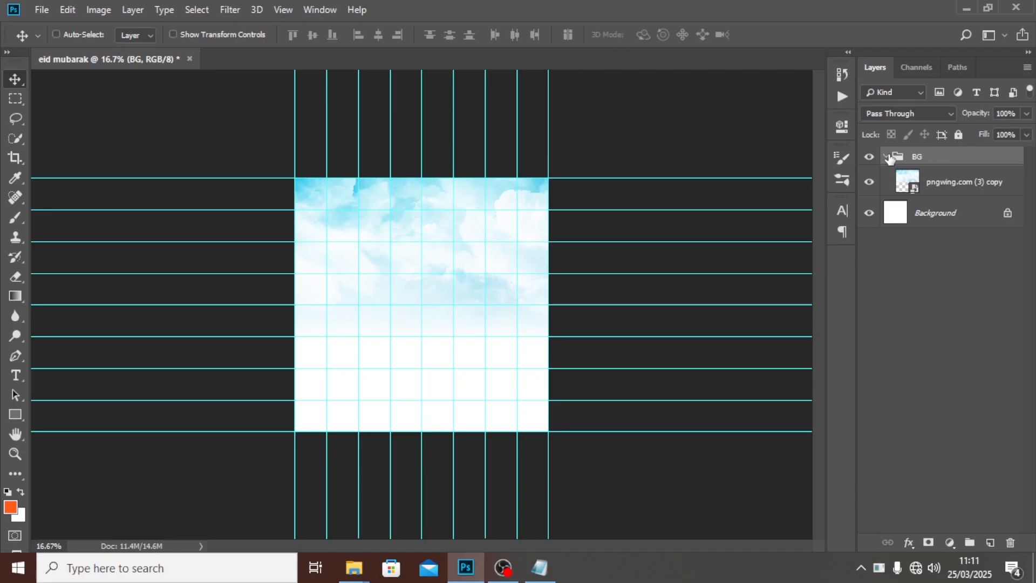
click(888, 156)
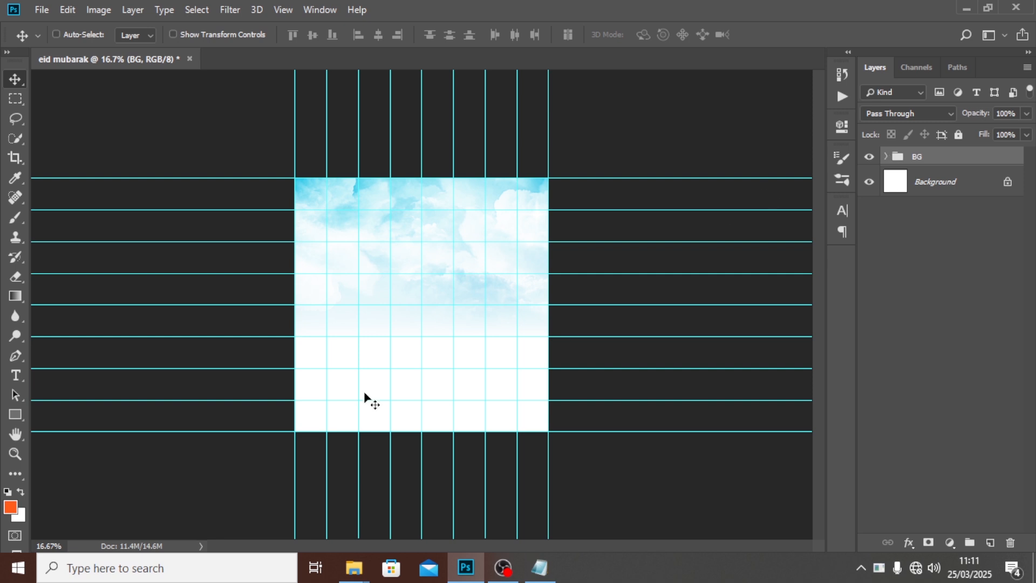
- Place the white mosque image, the freepik_br file in folder 5, into the document as an embedded file
mouse_move(369, 573)
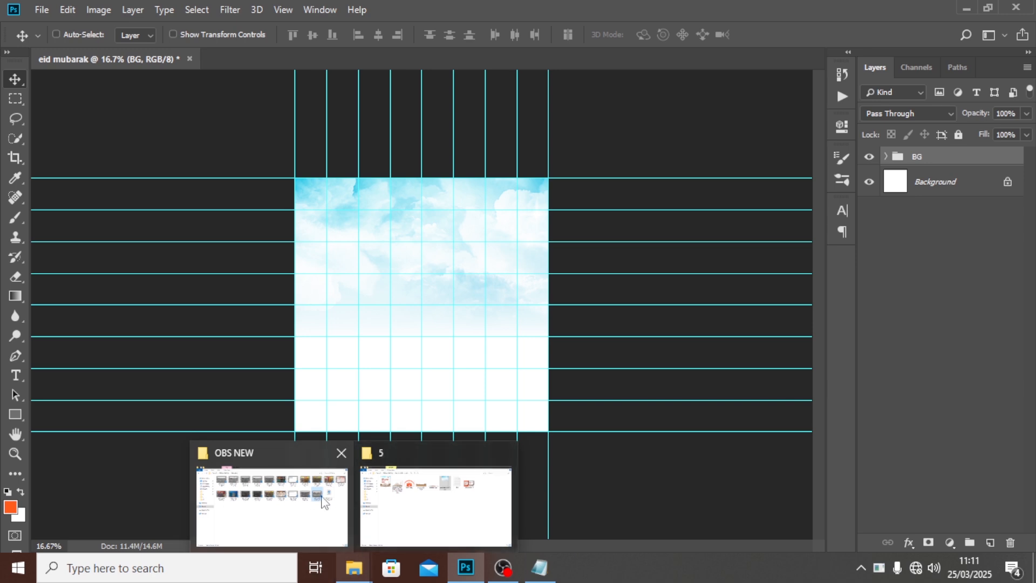
click(42, 10)
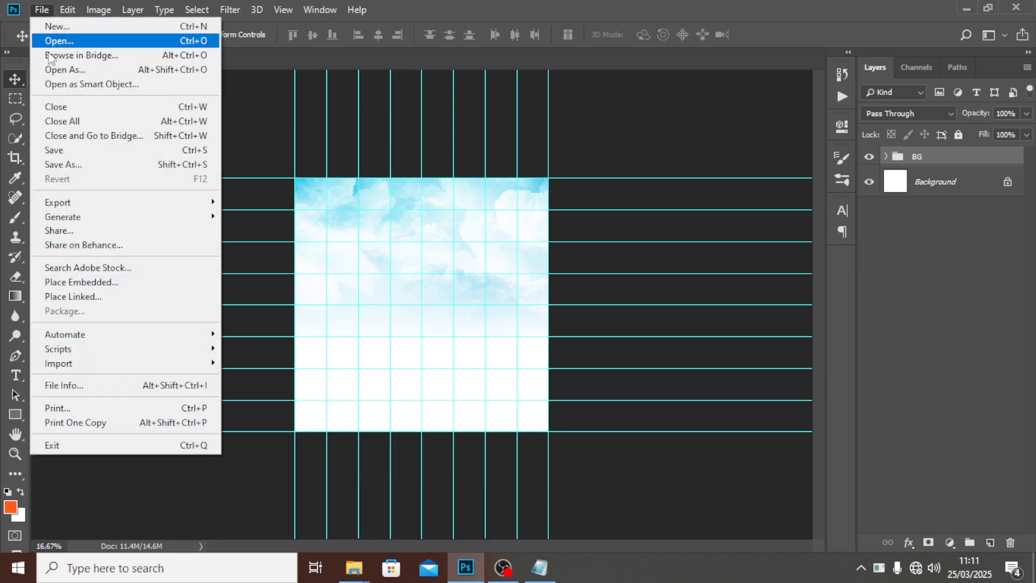
click(76, 281)
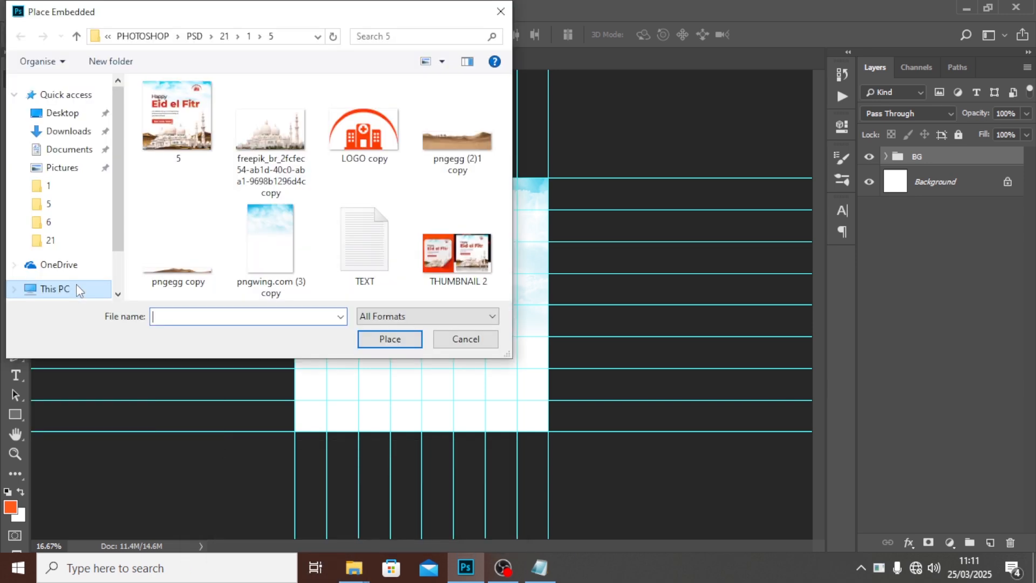
click(291, 177)
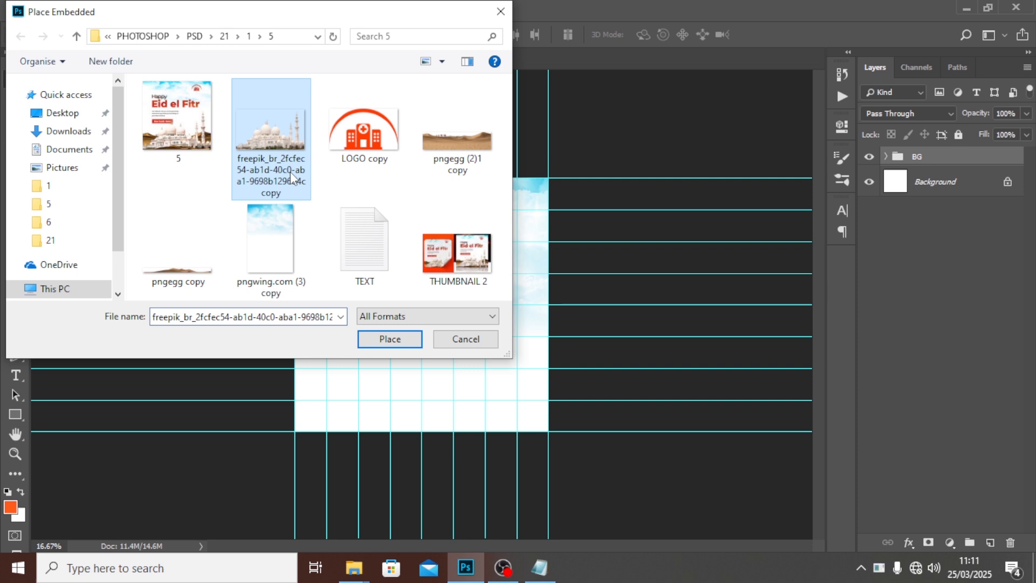
click(387, 345)
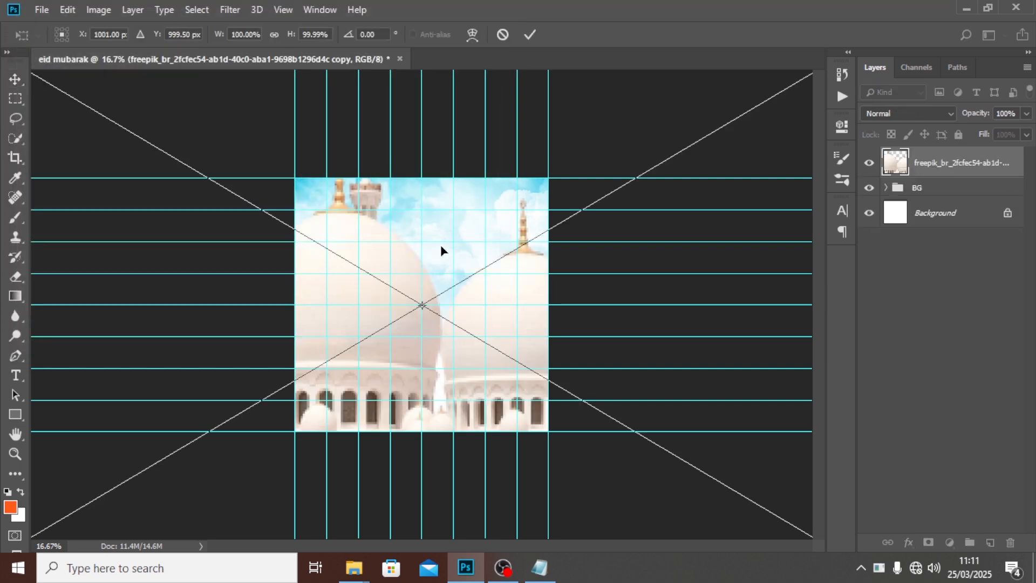
- Scale the mosque image to about 19.87% so it spans the canvas width and move it down near the bottom edge
key(ctrl+0)
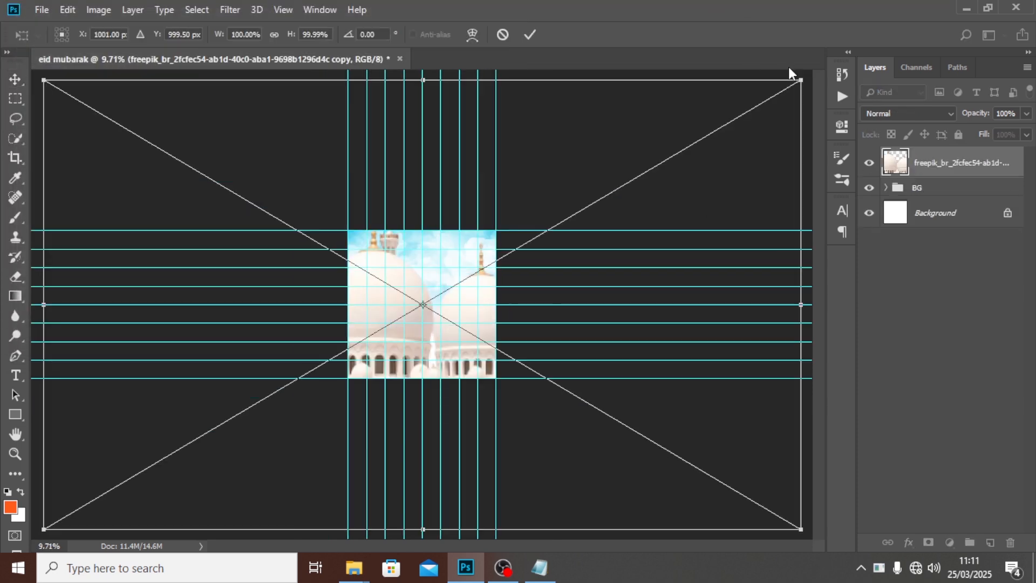
drag(796, 81, 502, 273)
key(ctrl+0)
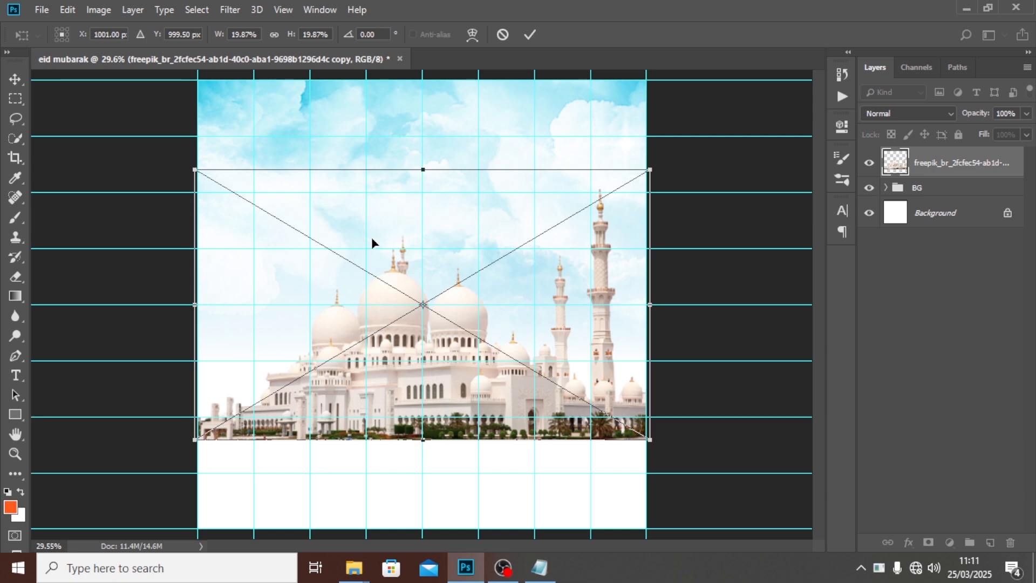
drag(433, 202, 422, 286)
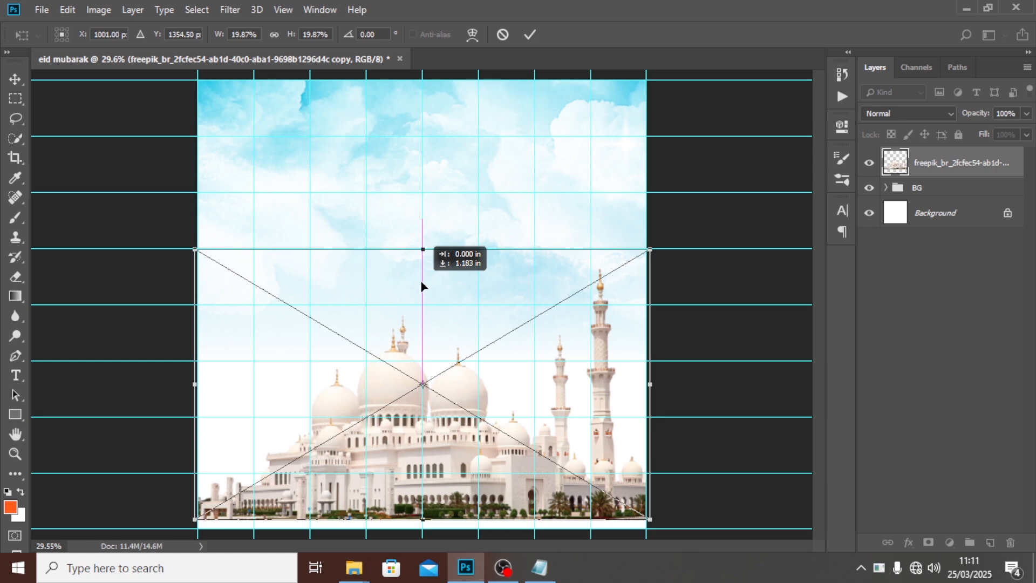
drag(422, 286, 422, 285)
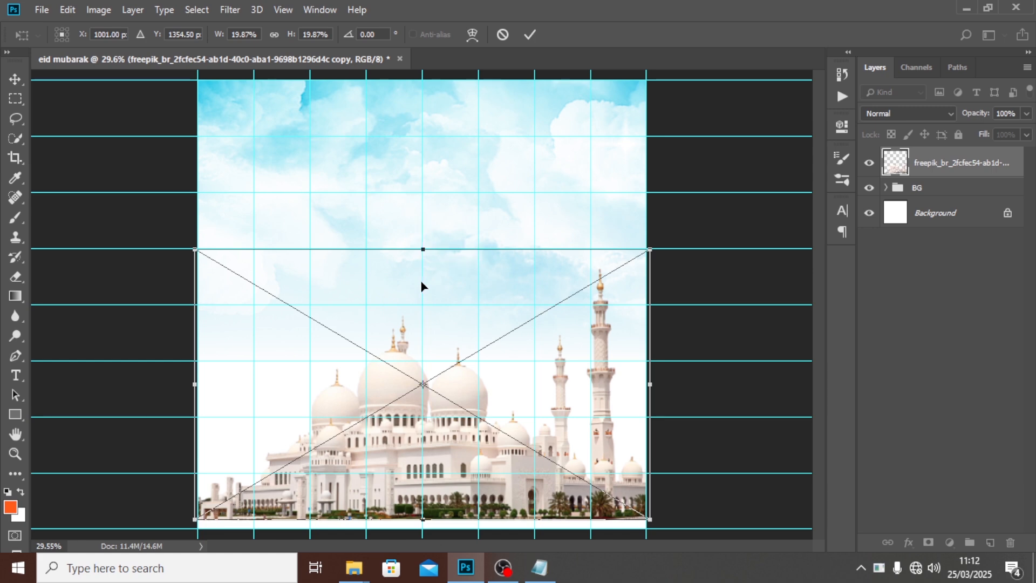
key(Return)
key(shift+Down)
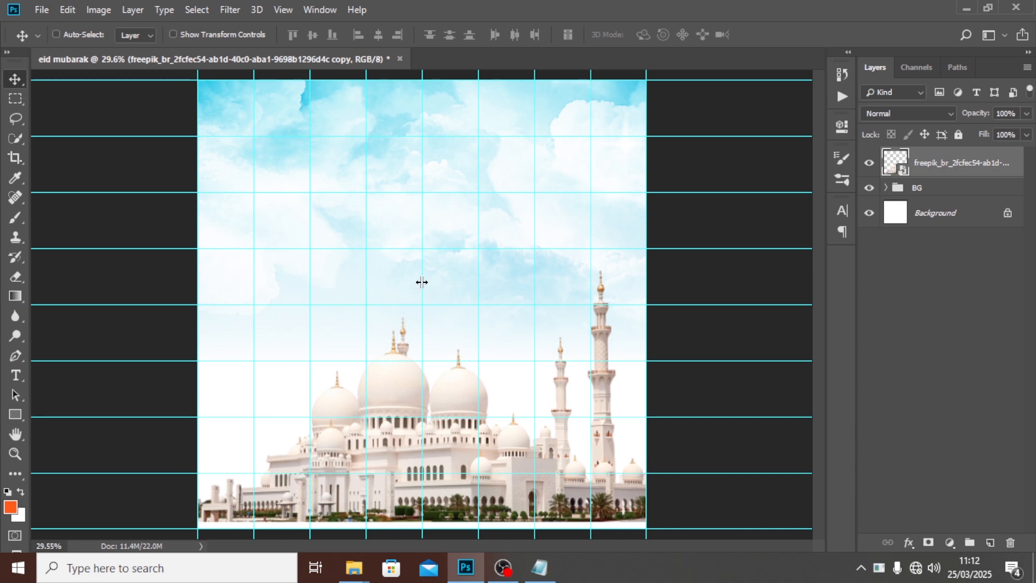
key(shift+Up)
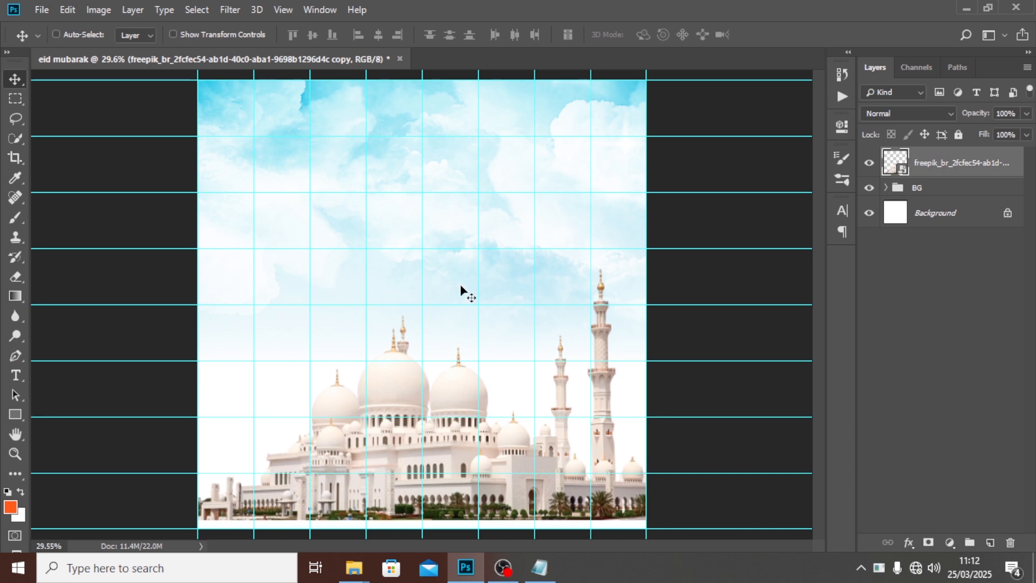
- Group the mosque layer under the name "TEMPLE" and hide the guides
key(ctrl+g)
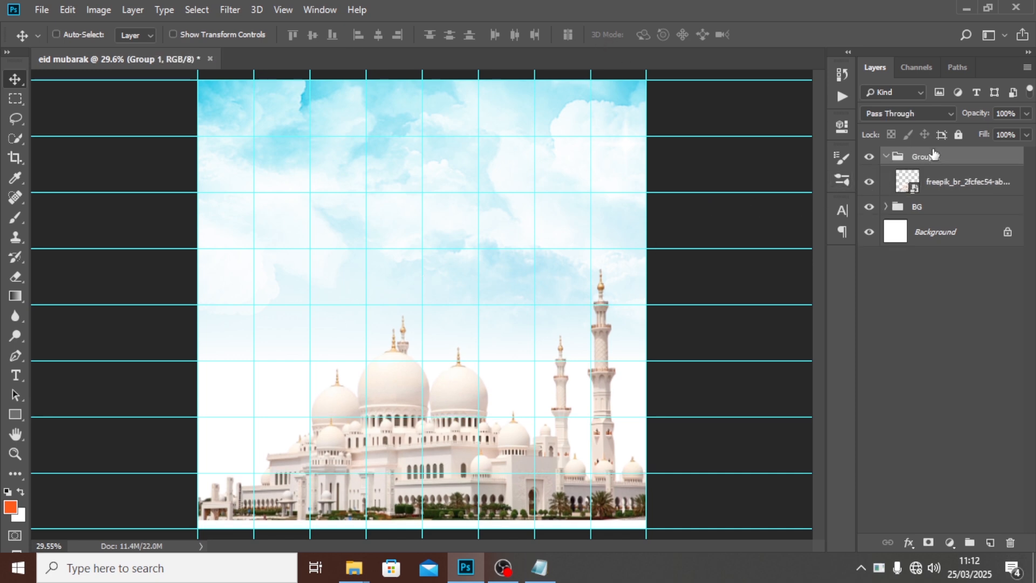
double_click(926, 160)
text(TEMP)
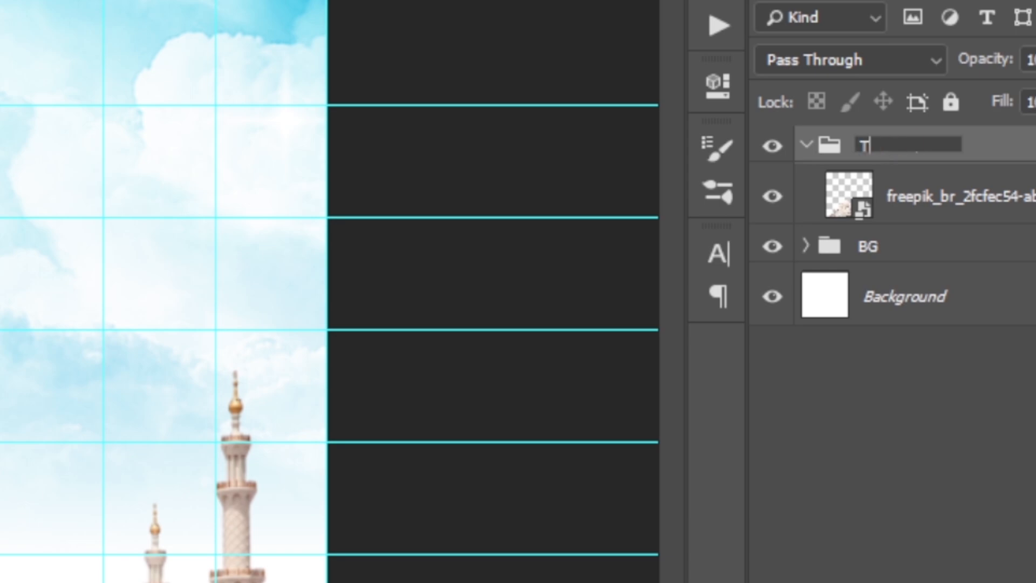
text(LE)
key(Return)
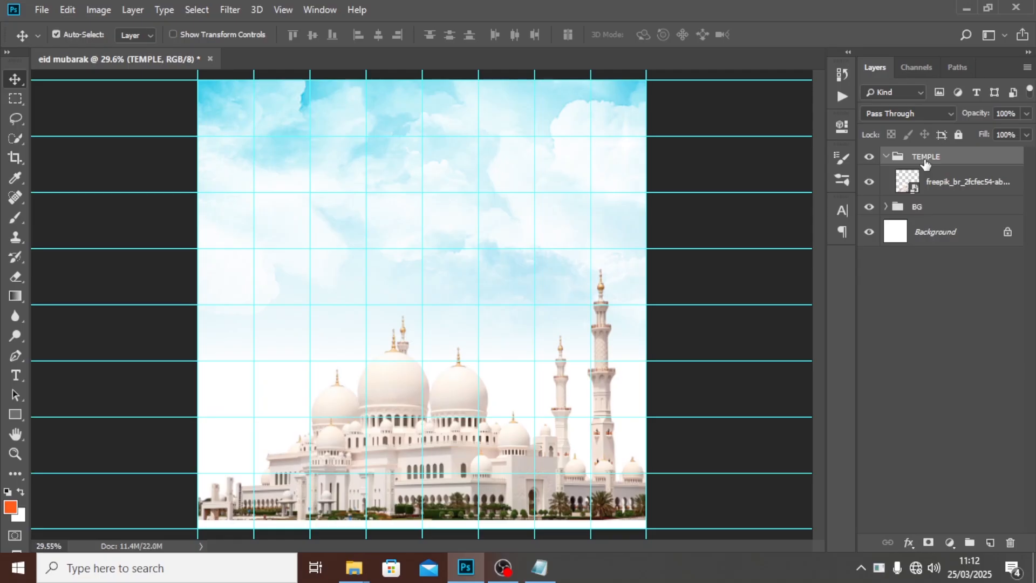
key(ctrl+semicolon)
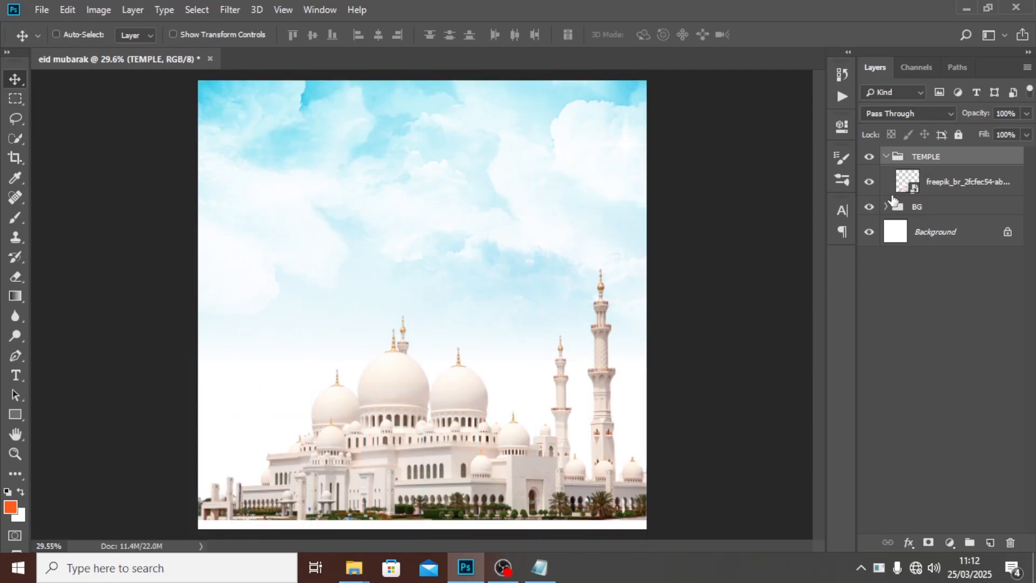
- Place the desert image "pngegg (2)1 copy" from folder 5 as an embedded file above the sky layer in the BG group
click(885, 157)
click(886, 176)
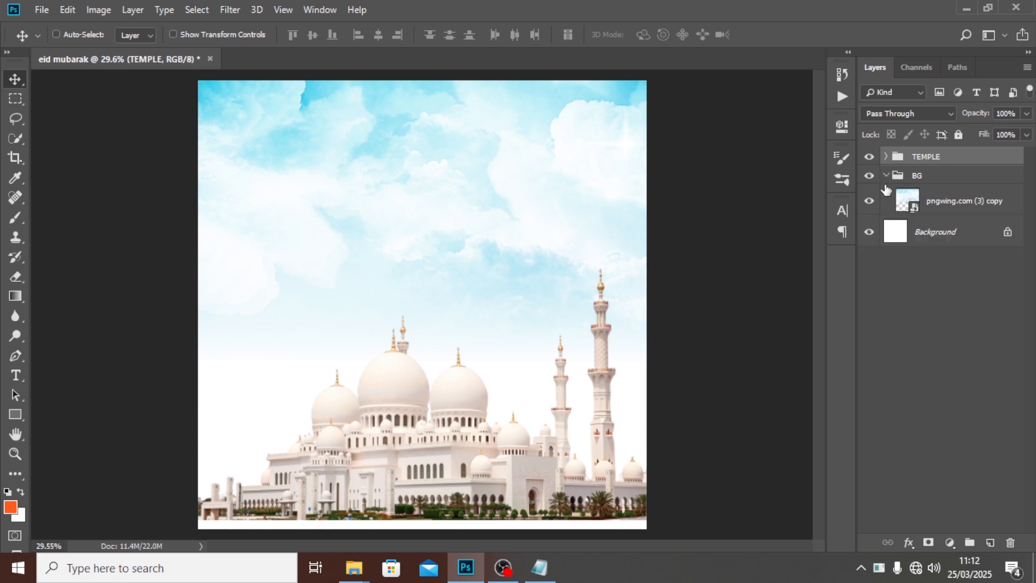
click(944, 203)
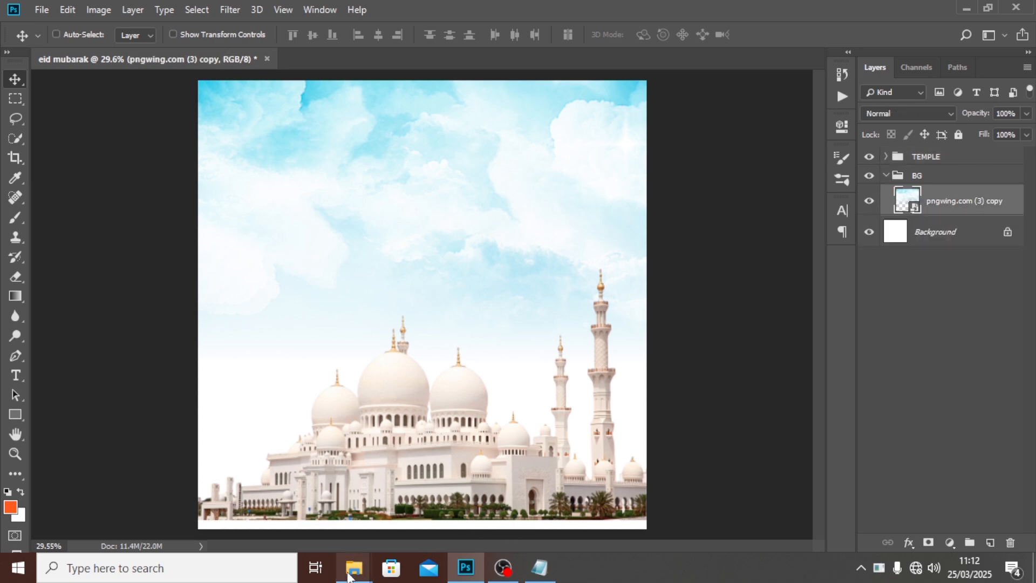
mouse_move(353, 567)
click(347, 489)
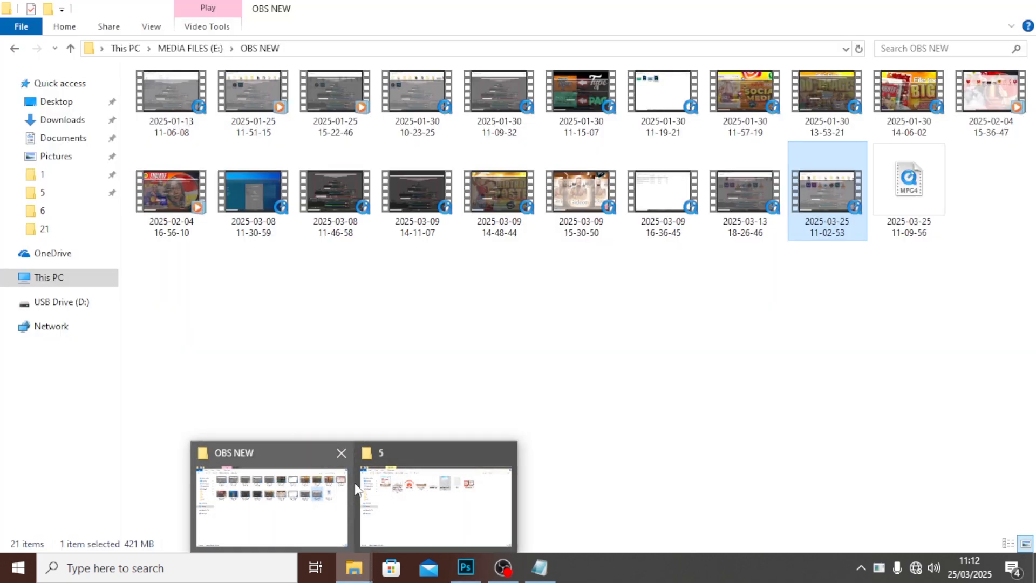
click(432, 499)
click(415, 125)
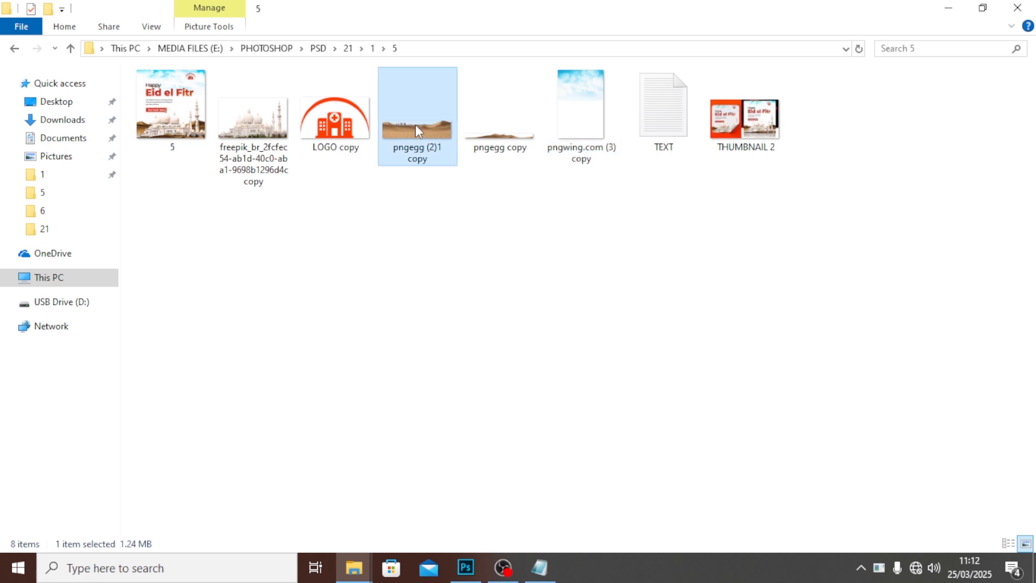
drag(418, 133, 436, 405)
click(42, 9)
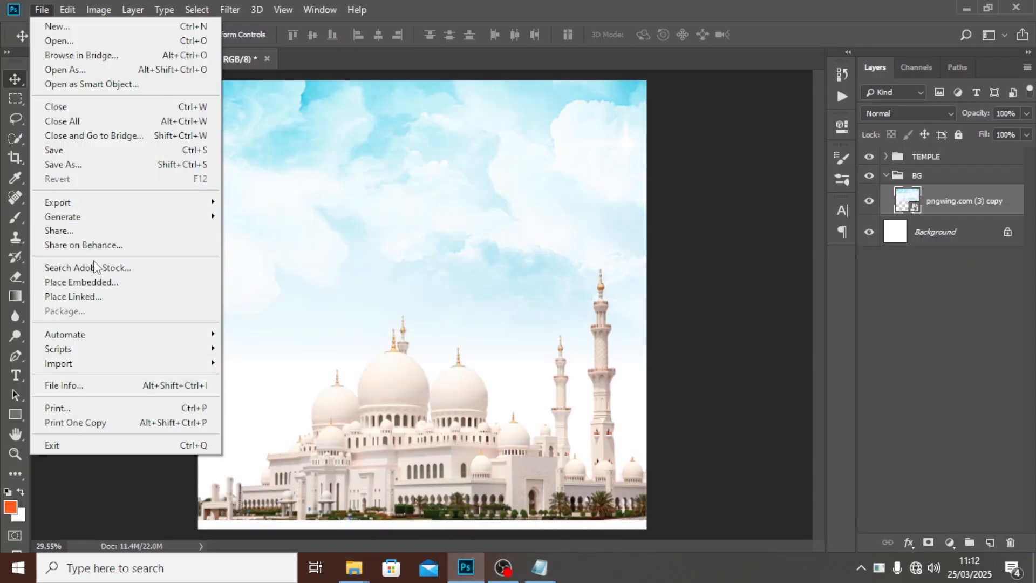
click(90, 281)
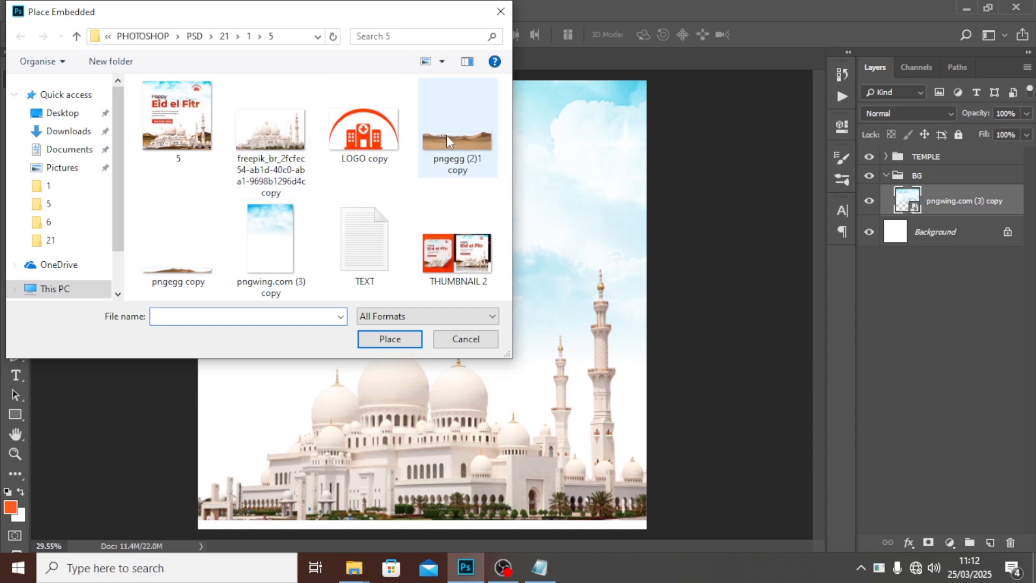
click(448, 142)
click(390, 339)
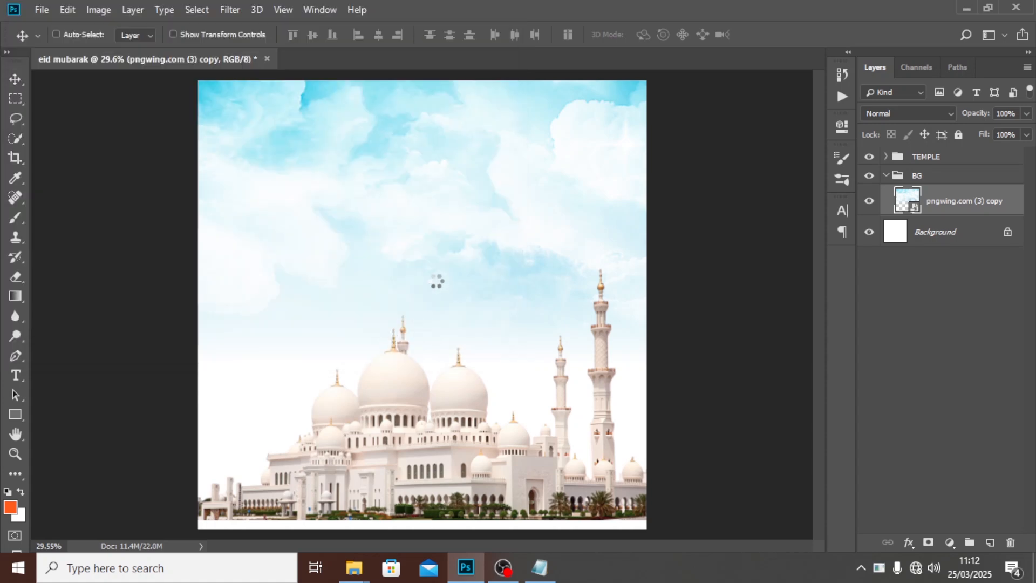
- Move the desert image to the bottom of the canvas behind the mosque, enlarge it slightly and collapse the BG group
drag(503, 319, 494, 510)
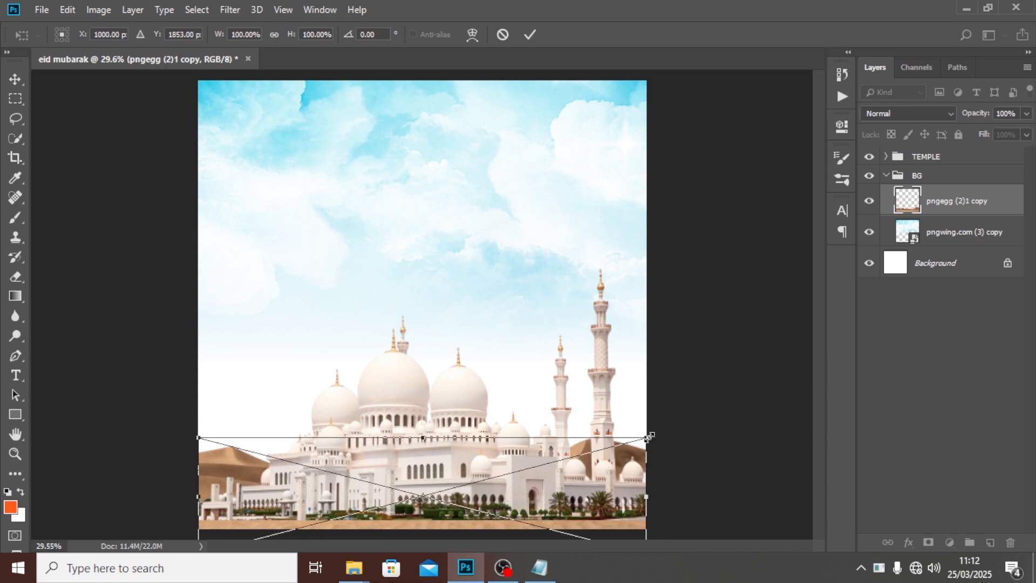
drag(649, 437, 684, 425)
drag(546, 458, 532, 455)
key(Return)
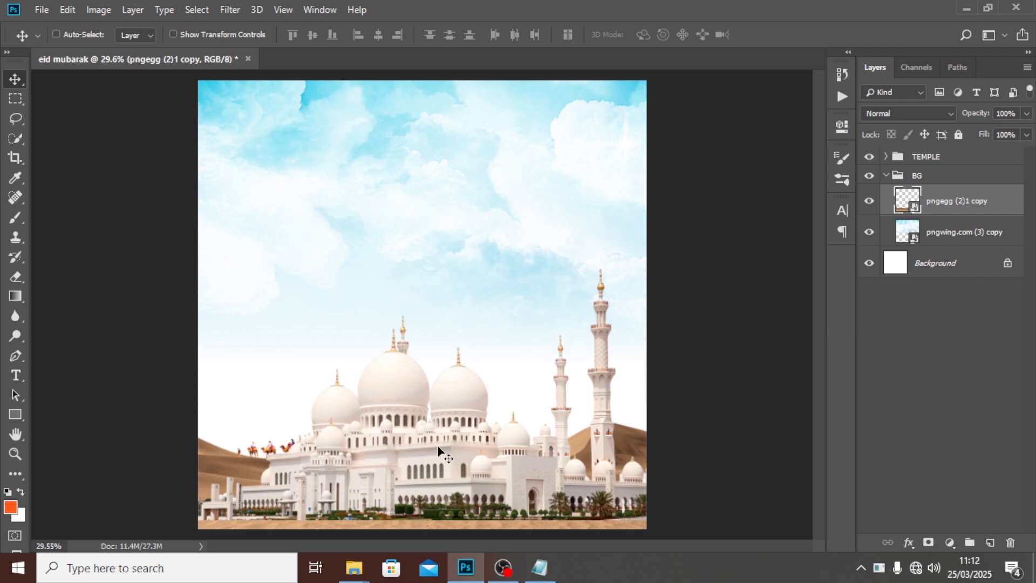
click(885, 175)
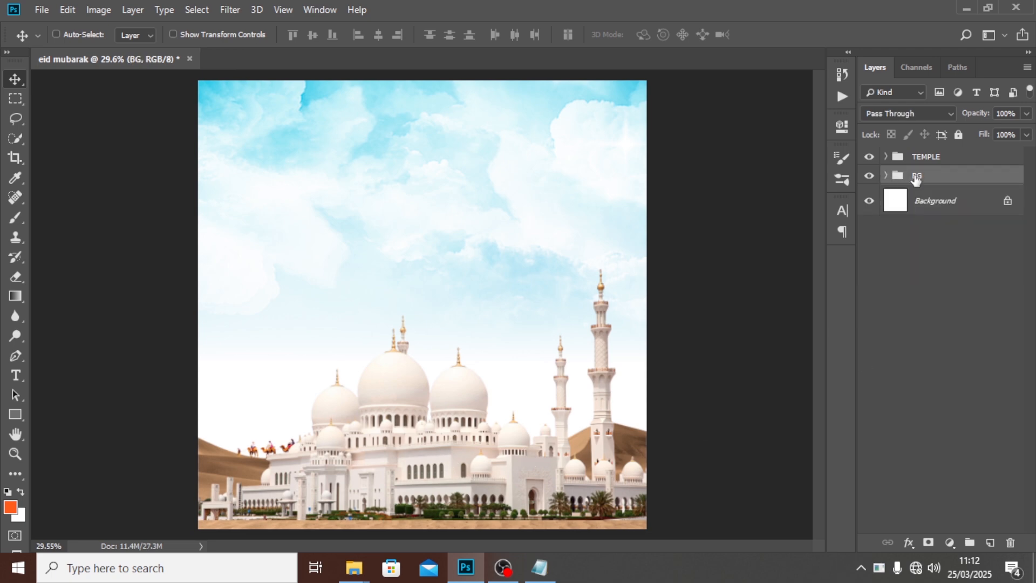
- Place the sand dune image "pngegg copy" as an embedded file above the TEMPLE group and move it to the canvas's bottom edge
click(926, 156)
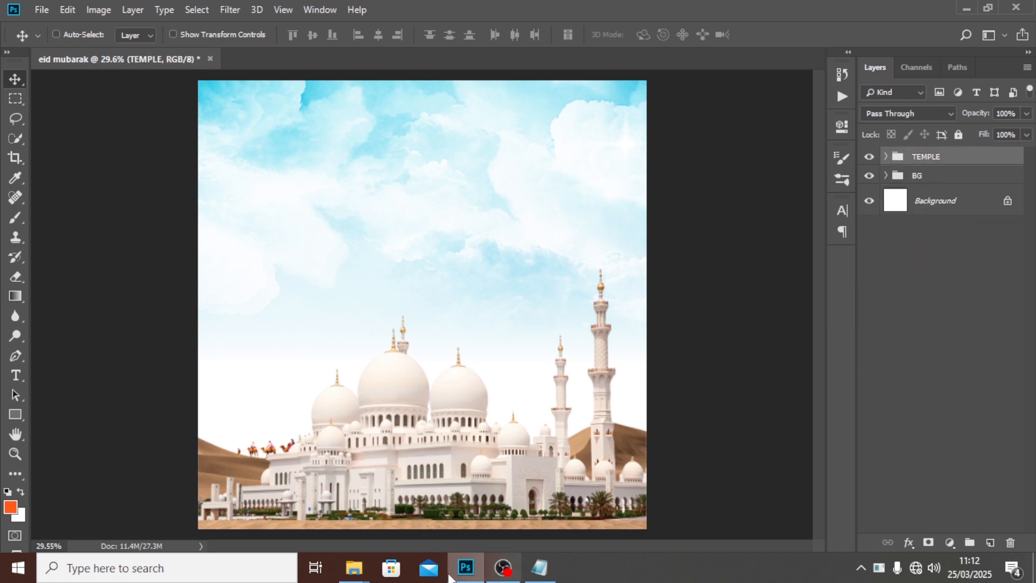
click(41, 9)
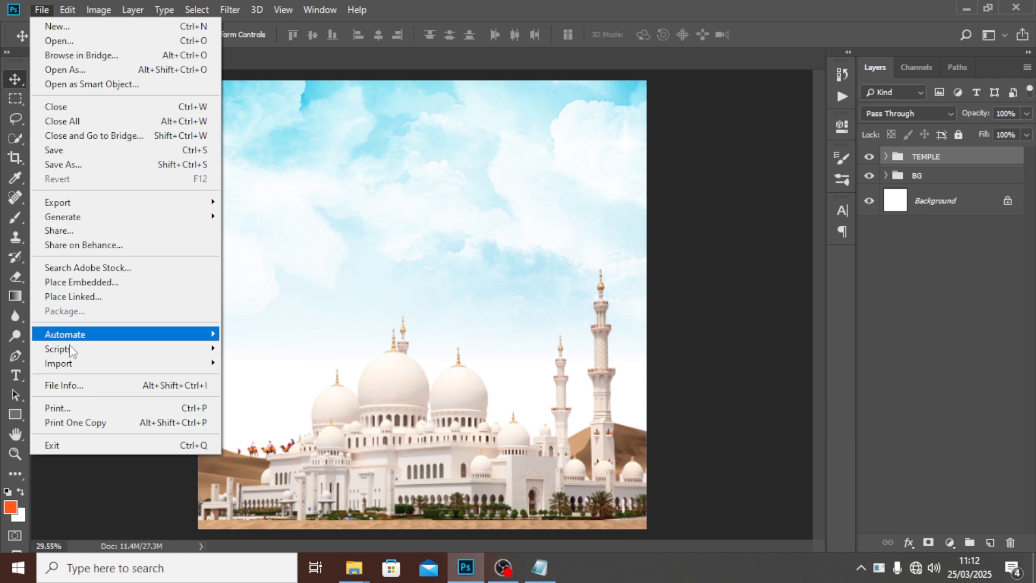
click(86, 282)
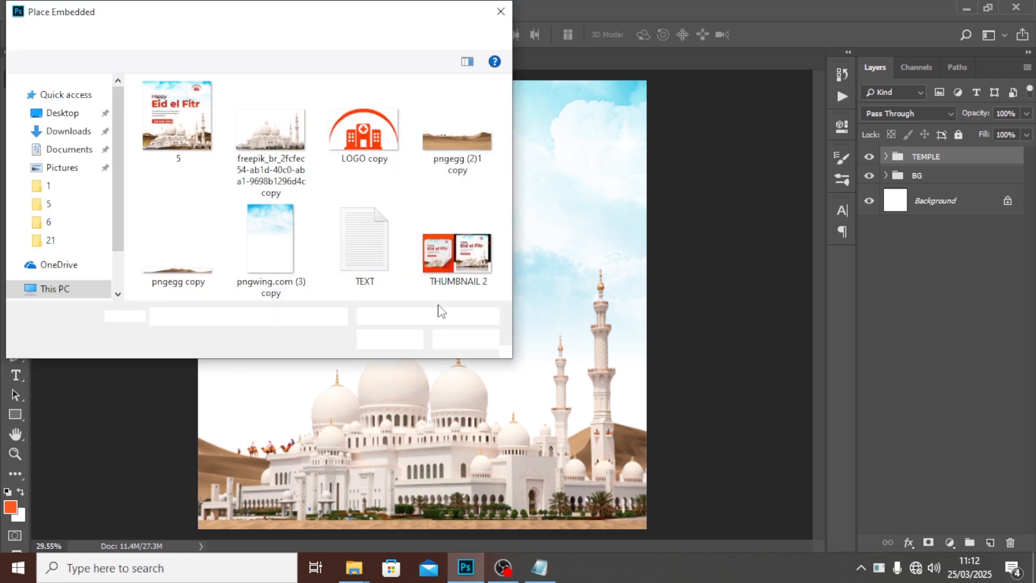
click(154, 273)
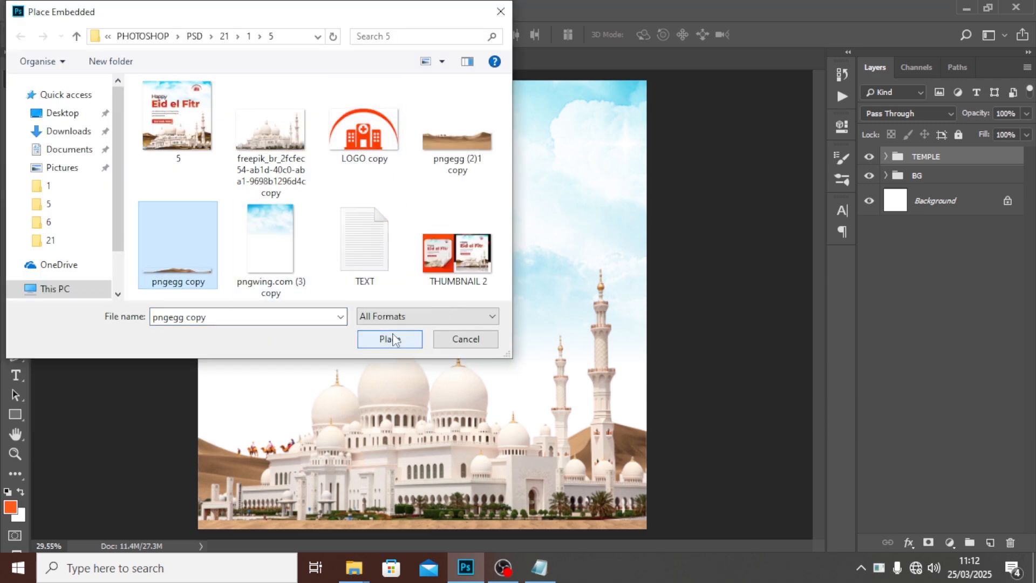
click(393, 339)
key(Return)
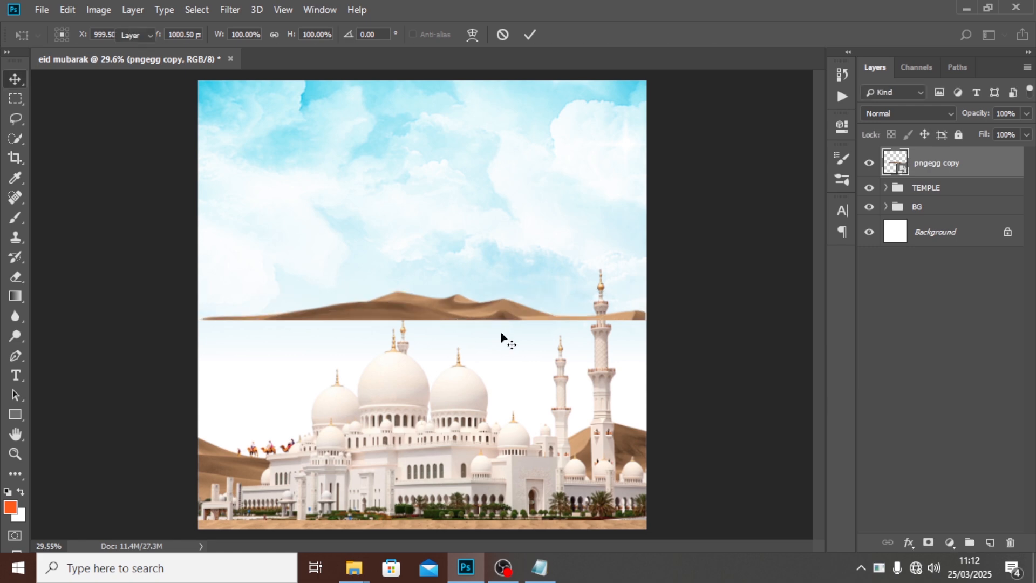
drag(448, 312, 435, 519)
- Nudge the TEMPLE group slightly down so the mosque's base sits behind the foreground dune
click(907, 193)
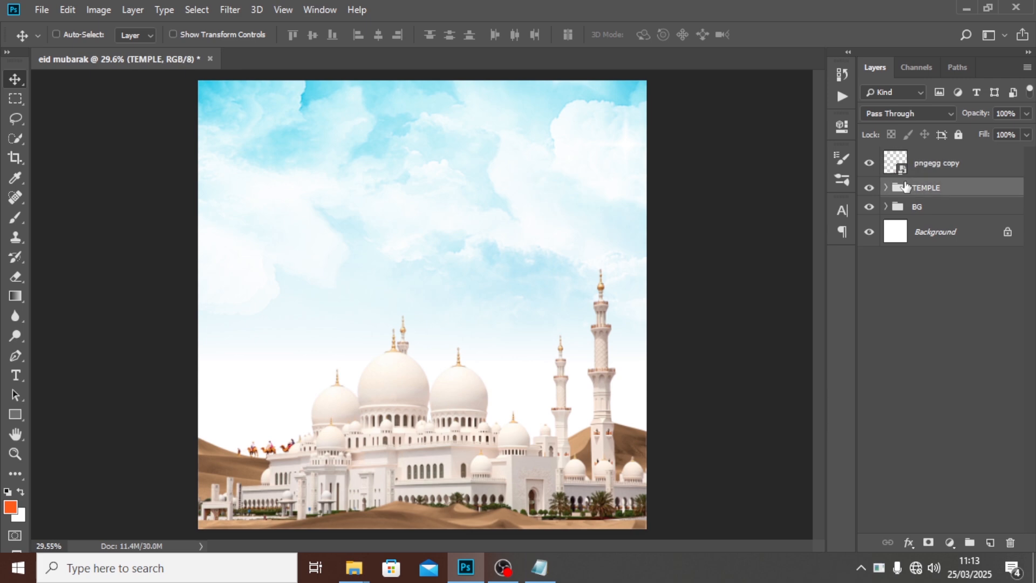
key(shift+Down)
key(shift+Down)
key(shift+Down)
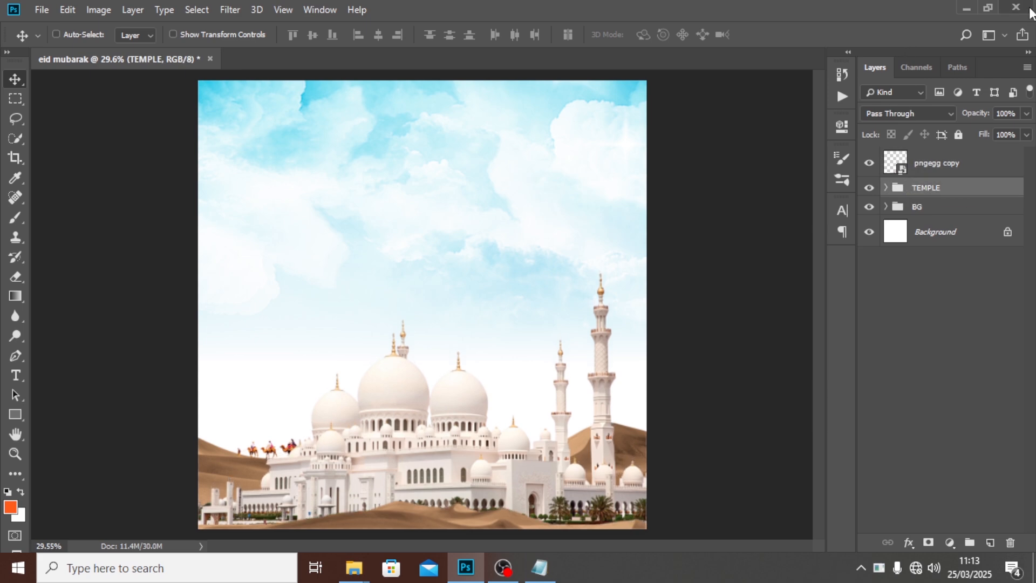
- Group the foreground dune layer, name the group "SAND" and collapse it
click(913, 167)
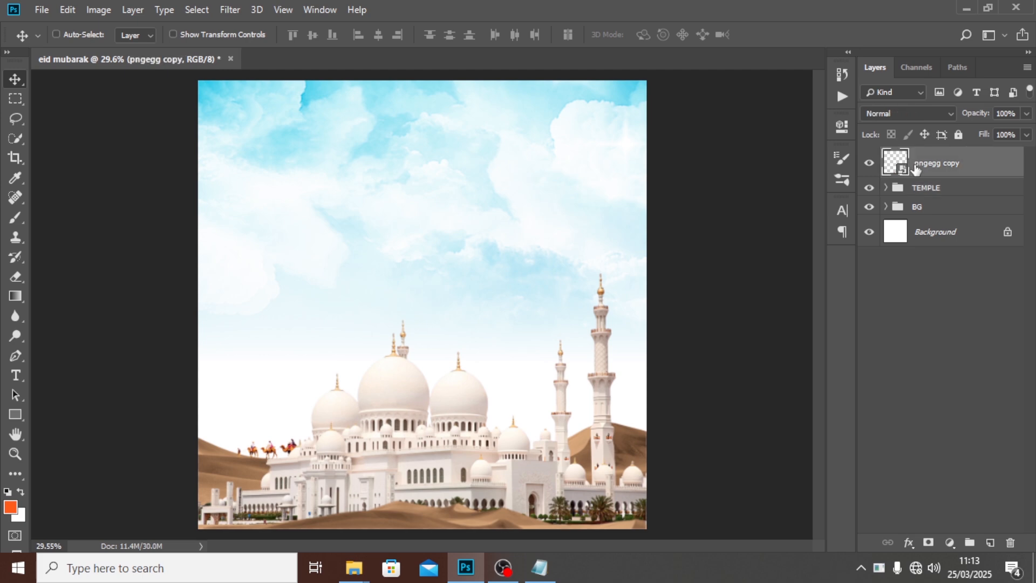
key(ctrl+g)
double_click(923, 156)
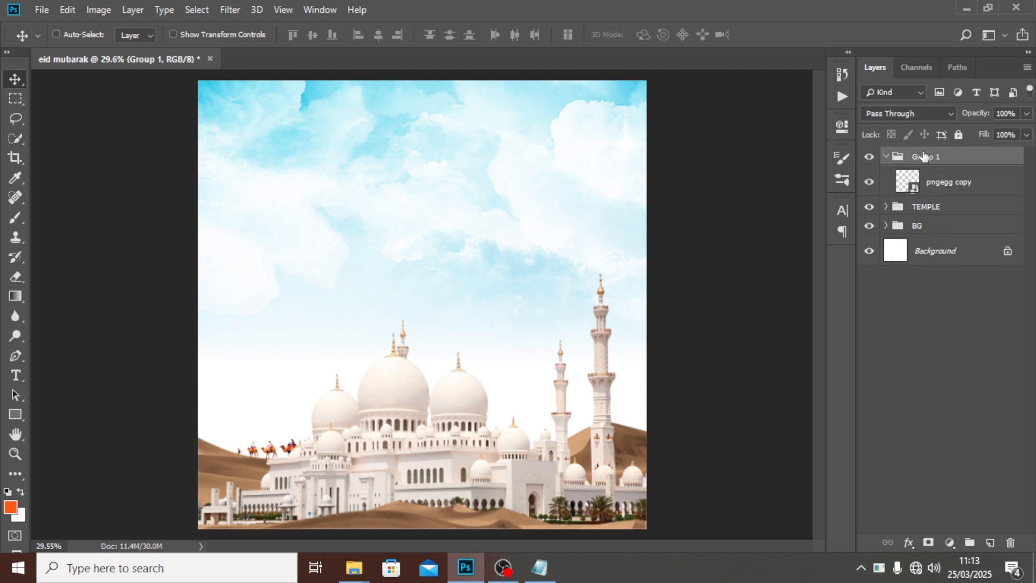
text(SA)
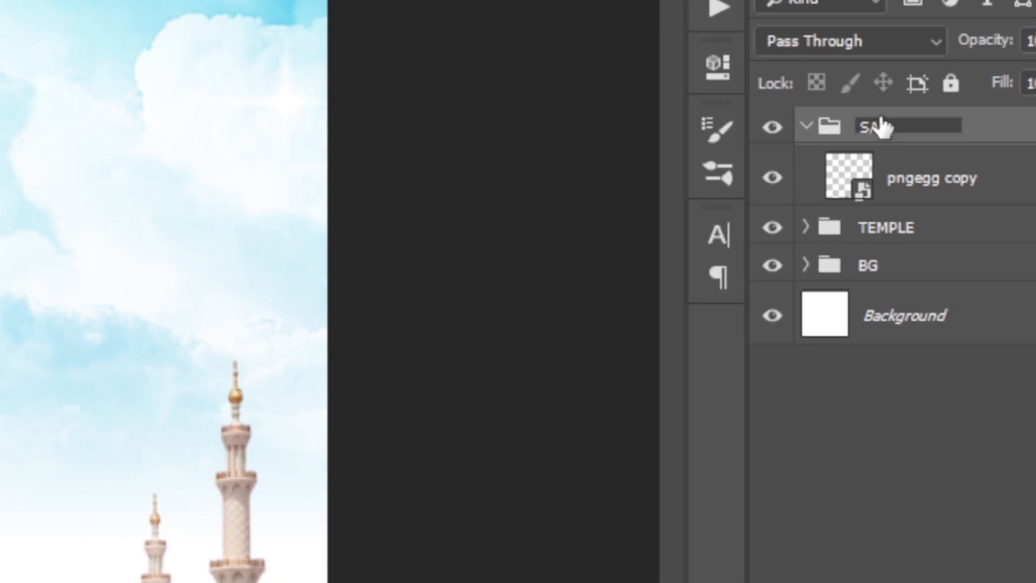
text(ND)
key(Return)
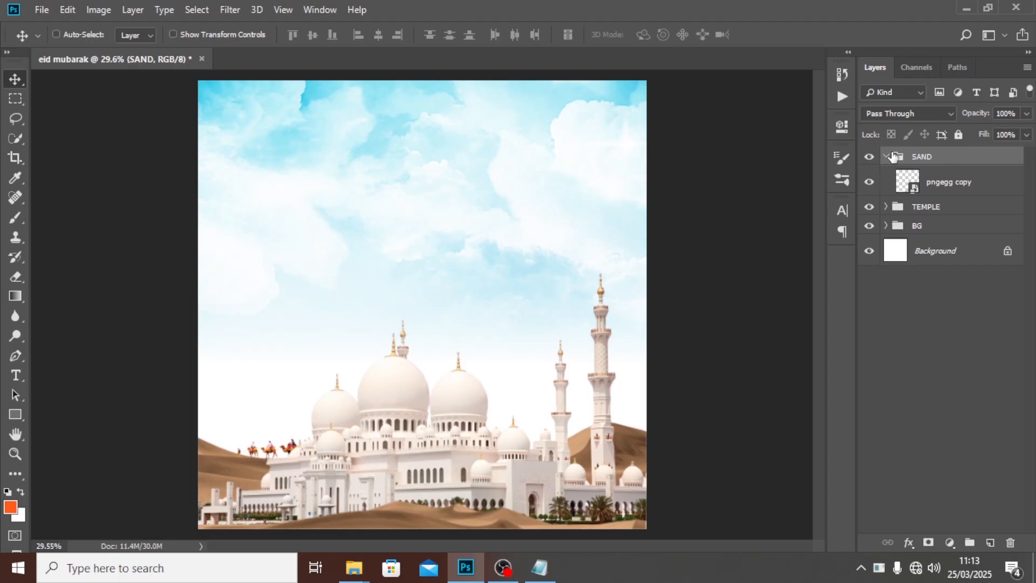
click(885, 156)
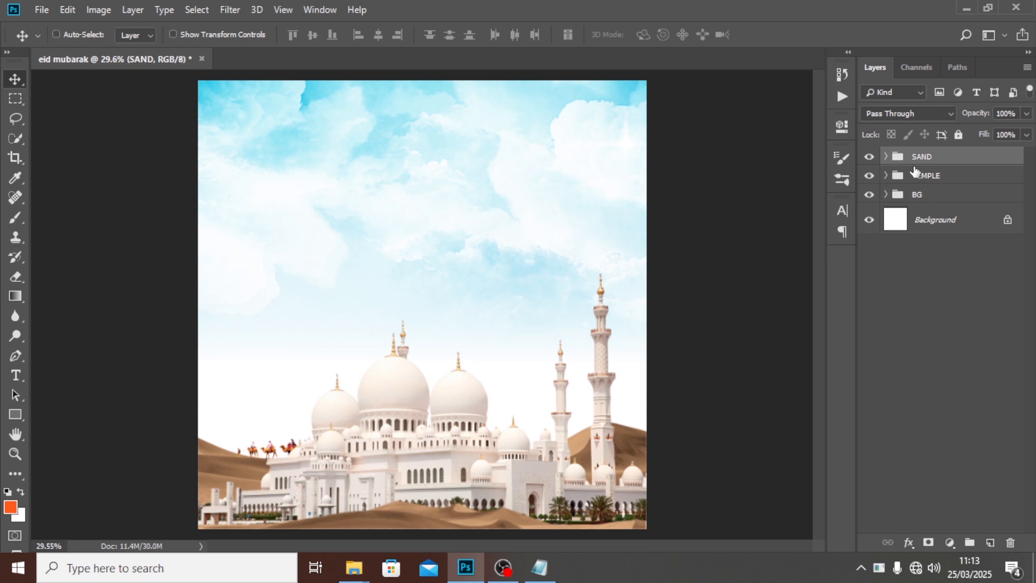
- Add a text layer in the sky area with the word "Happy" copied from the TEXT file in Notepad
key(t)
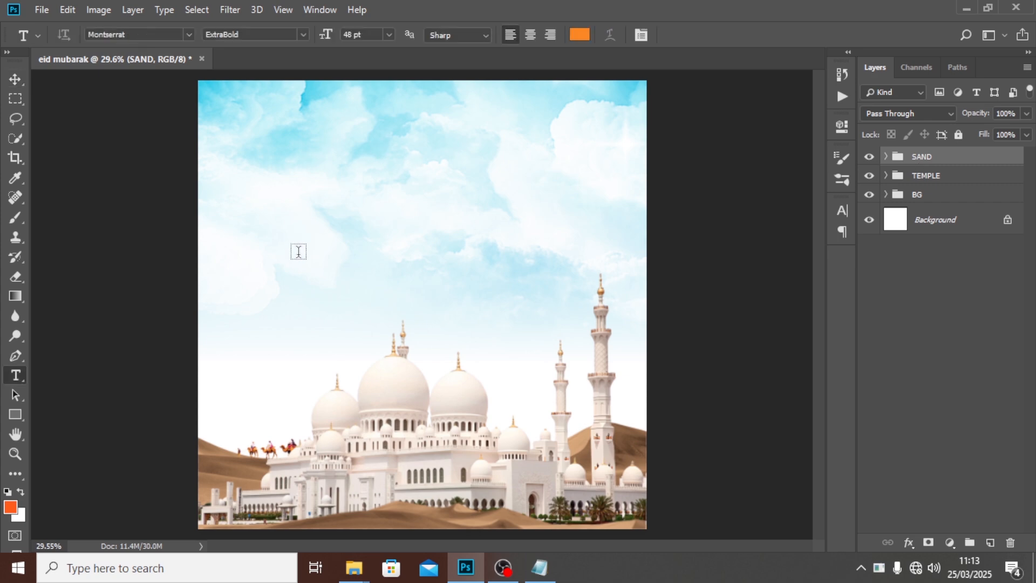
click(299, 250)
click(539, 566)
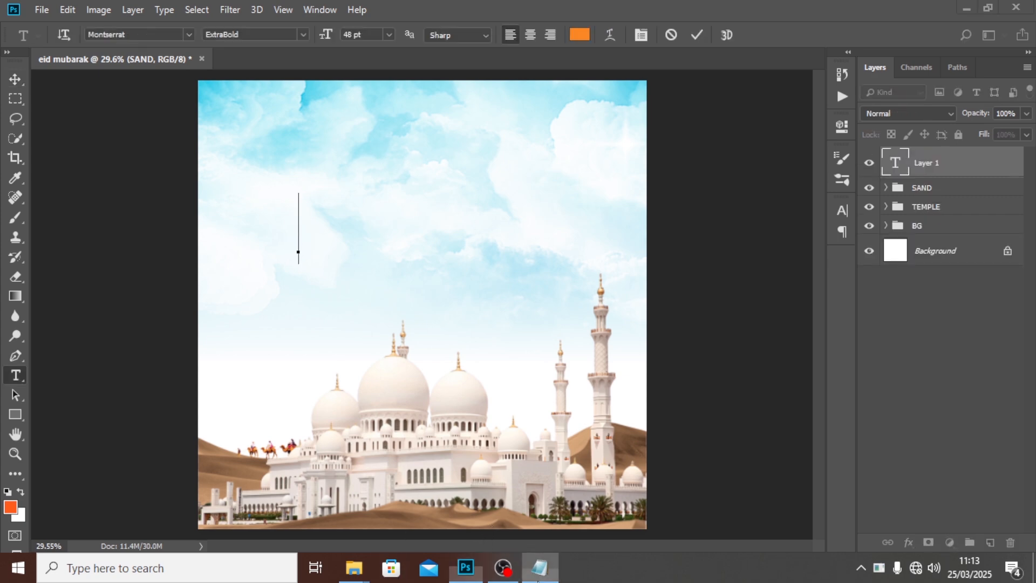
drag(441, 242, 379, 234)
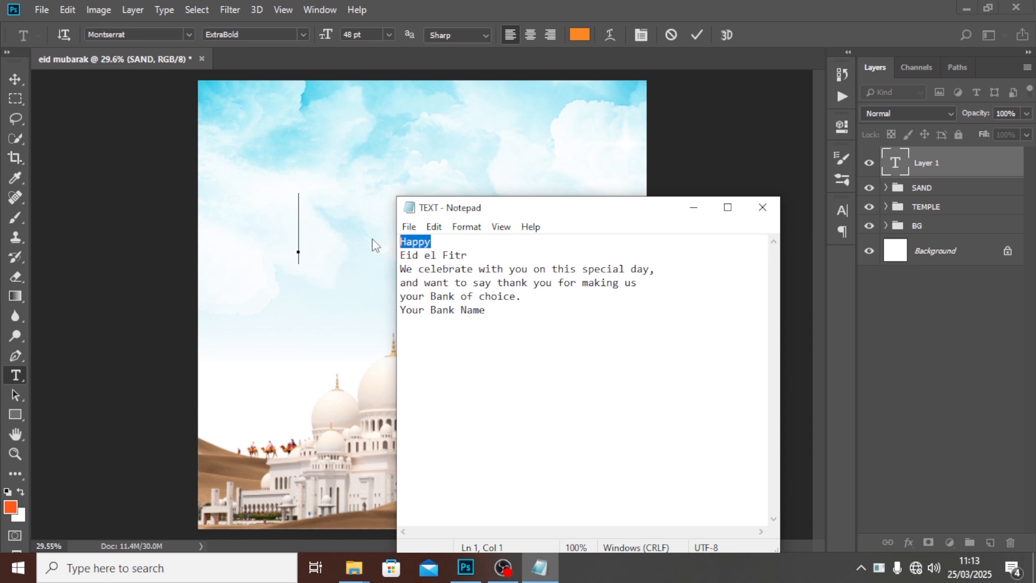
key(ctrl+c)
key(alt+Tab)
key(ctrl+v)
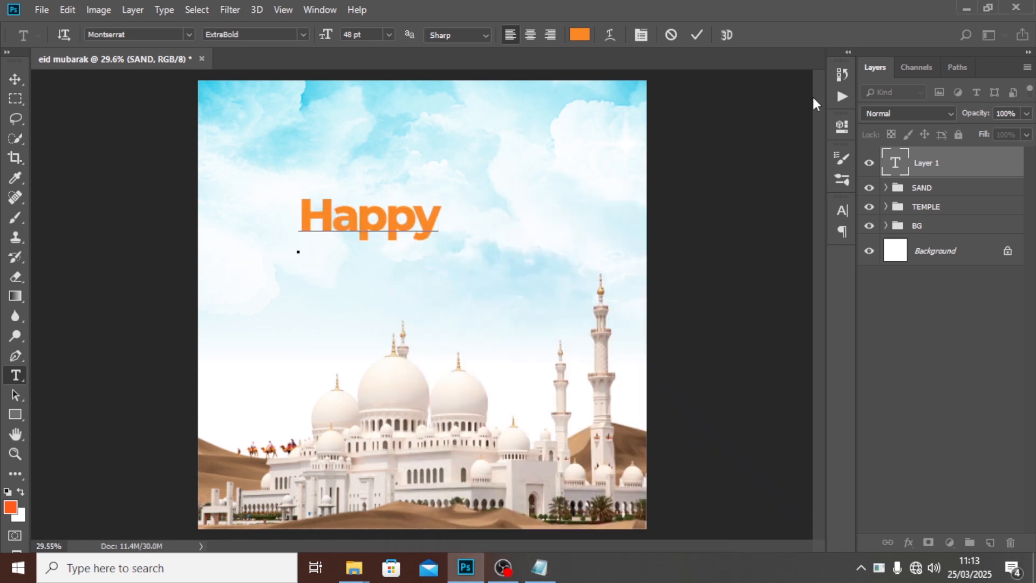
click(904, 167)
- Change the color of the "Happy" text to near-black #141414
click(843, 210)
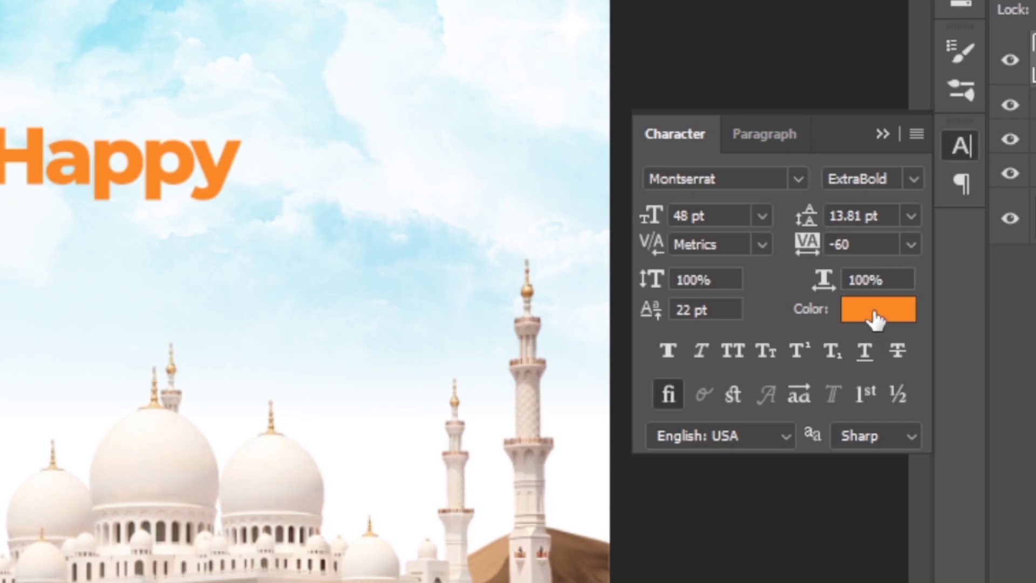
click(877, 318)
drag(497, 371, 501, 374)
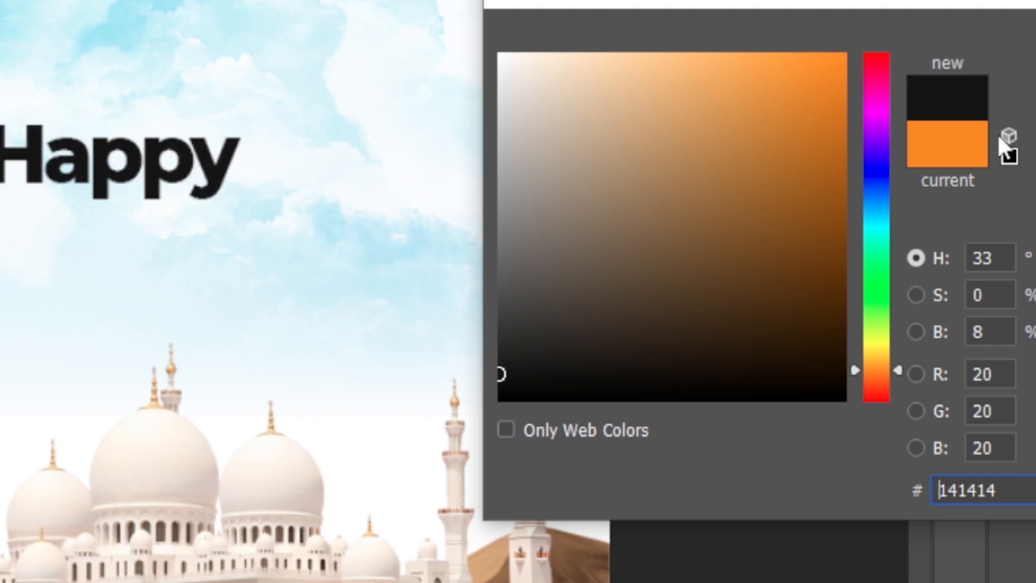
click(1033, 70)
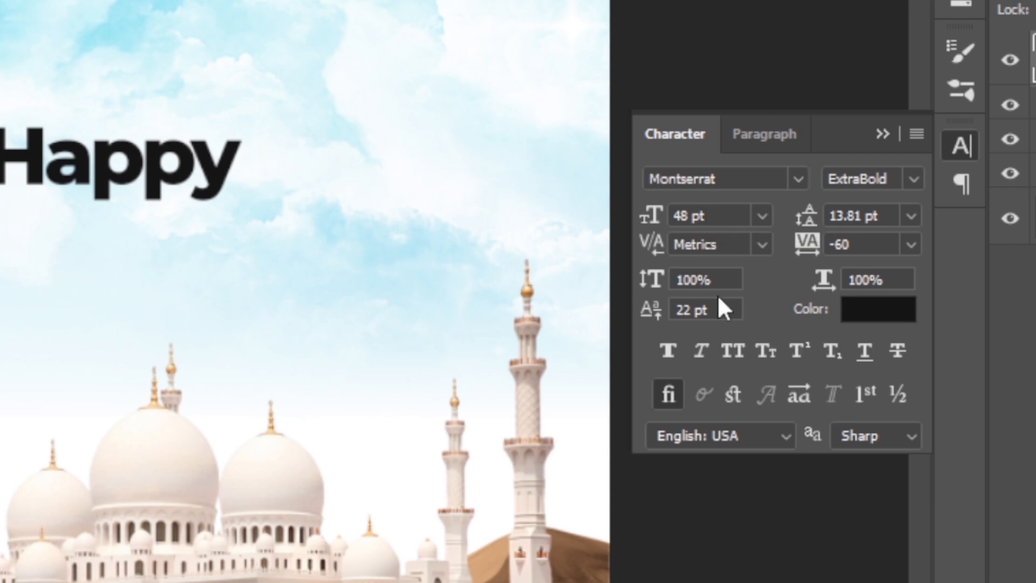
- Set the "Happy" text to 35 pt in the Montserrat Medium style
click(727, 214)
text(35)
key(Return)
click(913, 178)
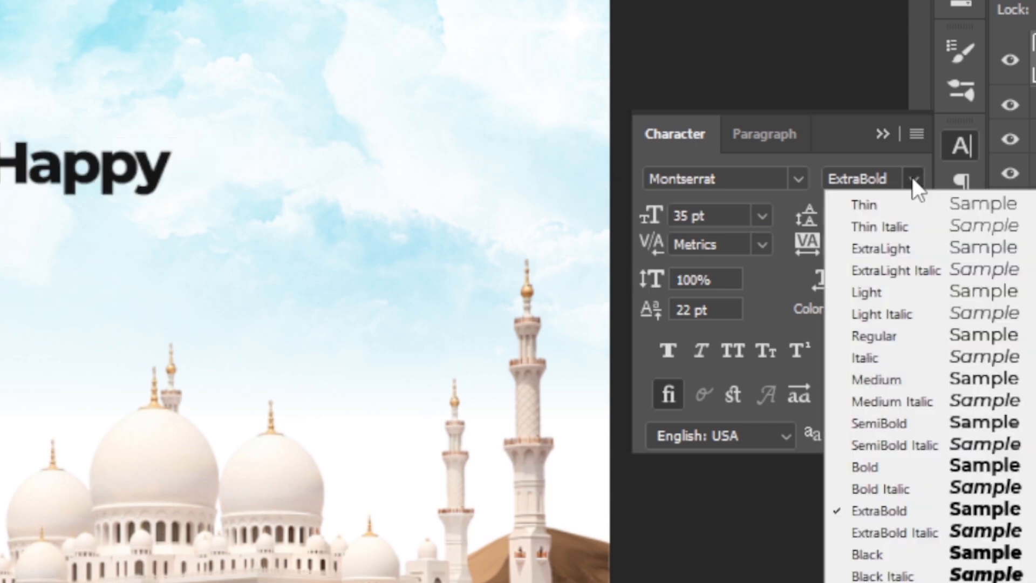
click(872, 378)
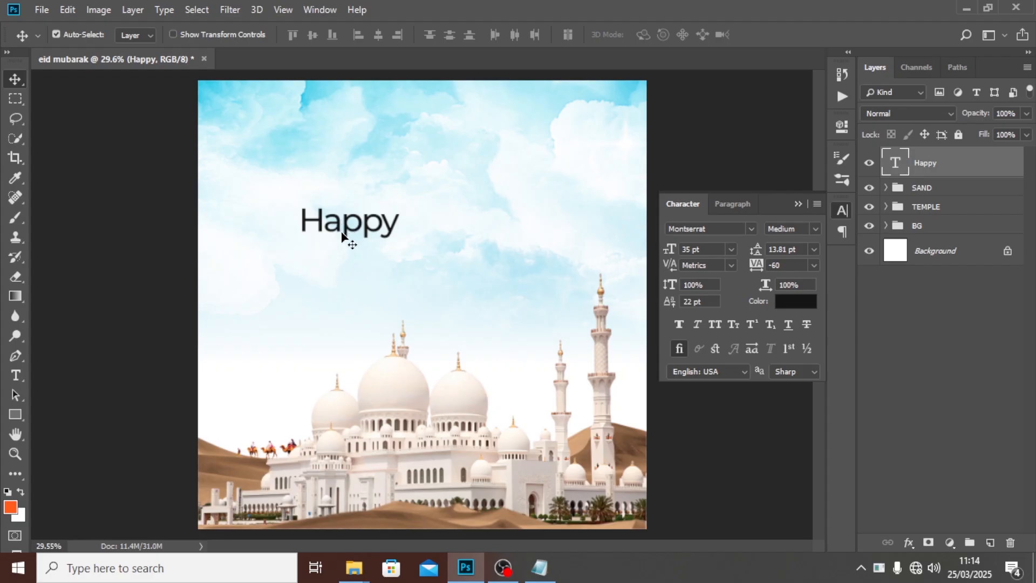
- Show the guides and move the "Happy" text up and left, aligning its left edge with the first vertical guide inside the canvas
key(ctrl+semicolon)
drag(341, 221, 297, 186)
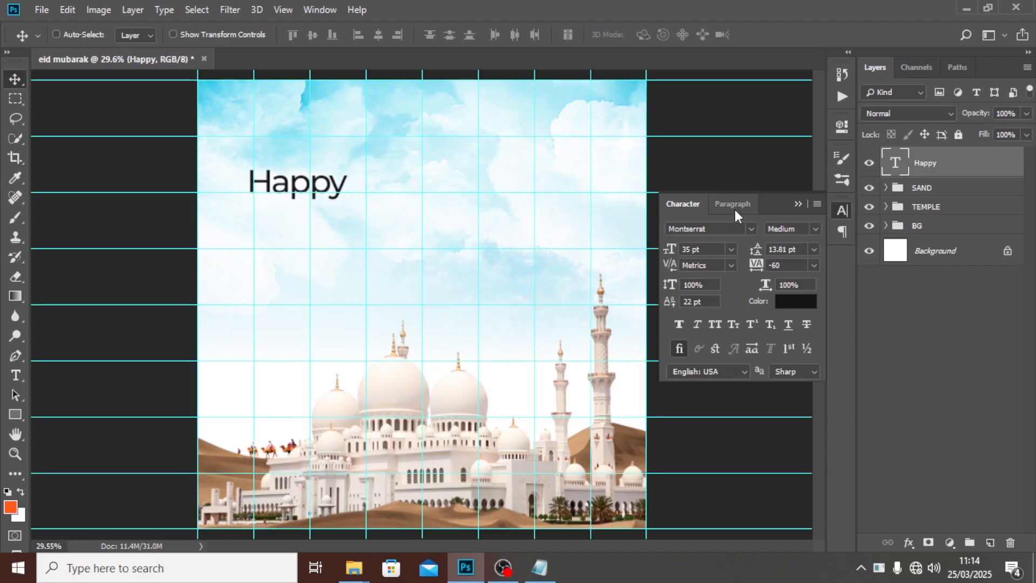
click(735, 206)
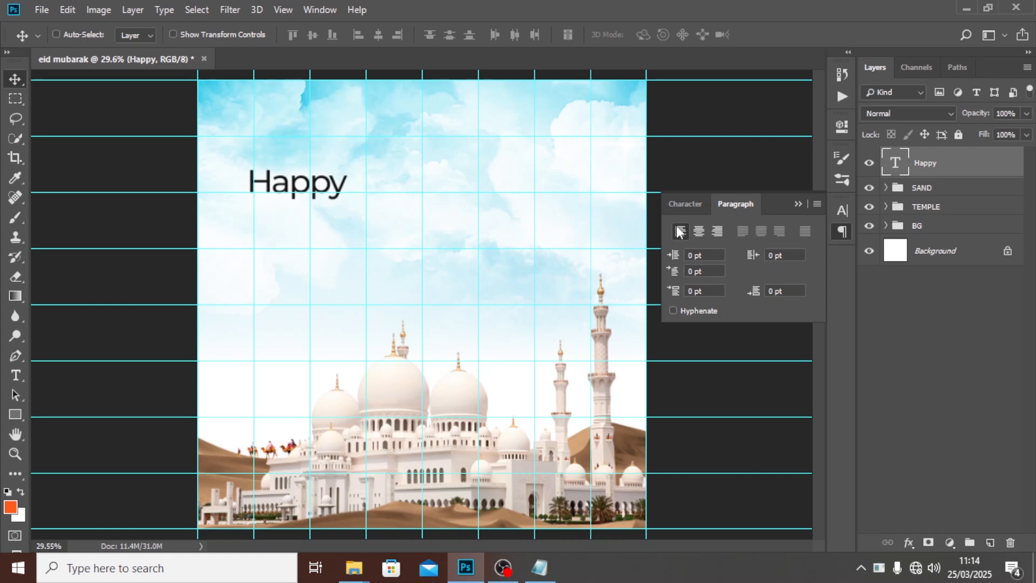
key(shift+Right)
key(shift+Right)
key(shift+Right)
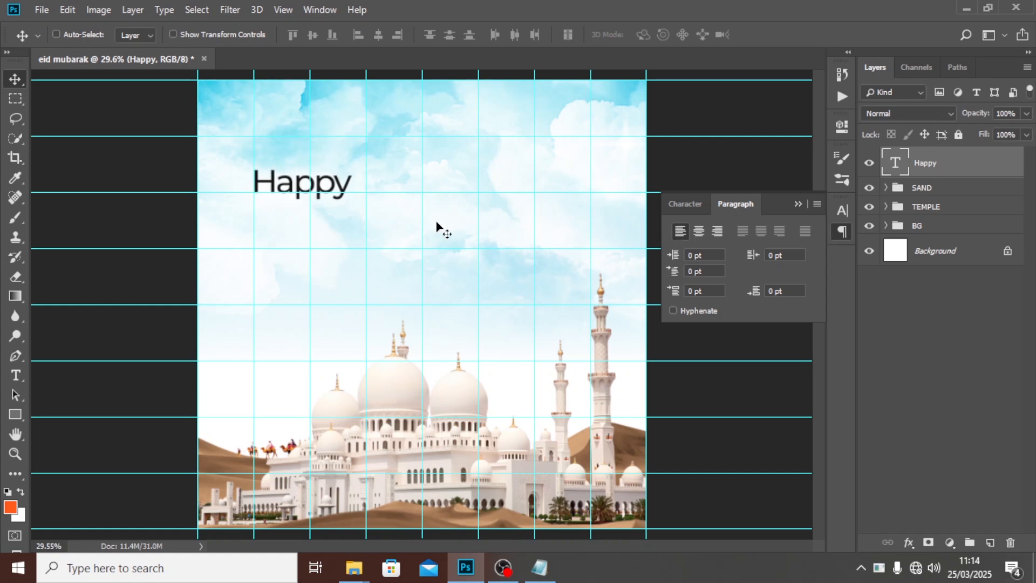
click(683, 205)
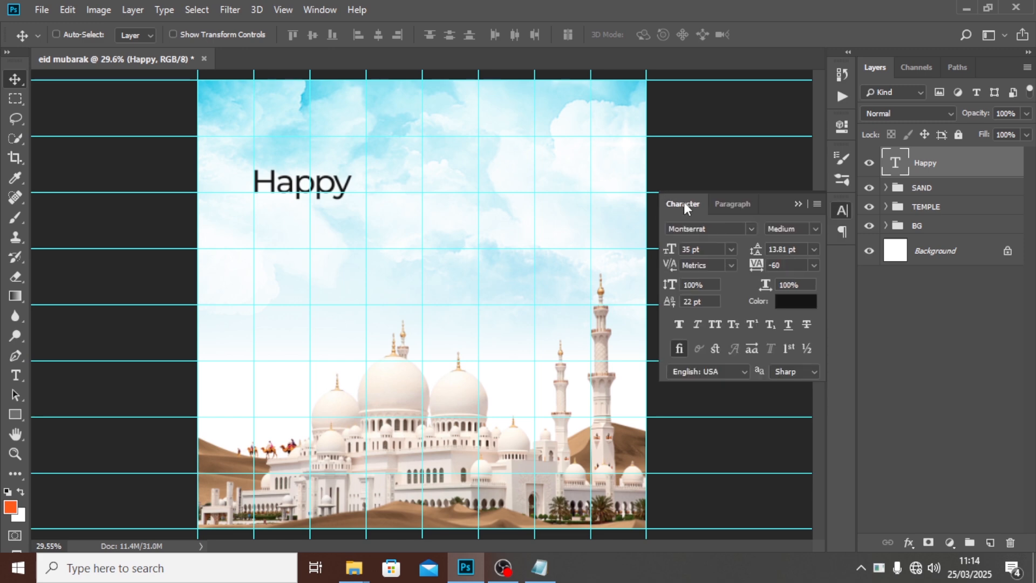
- Duplicate the "Happy" text layer and place the copy directly below the original, aligned with its left edge
click(784, 265)
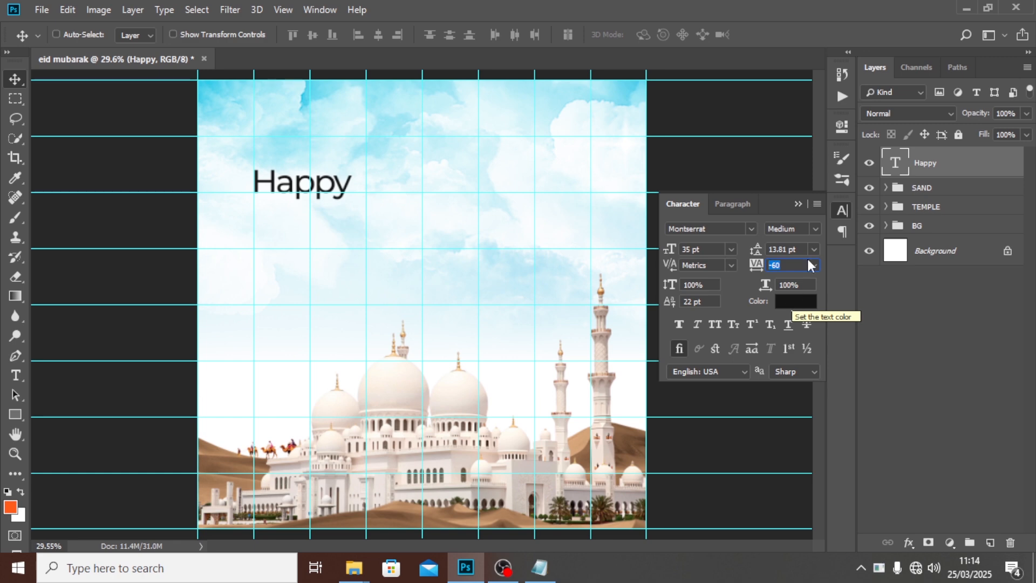
click(754, 2)
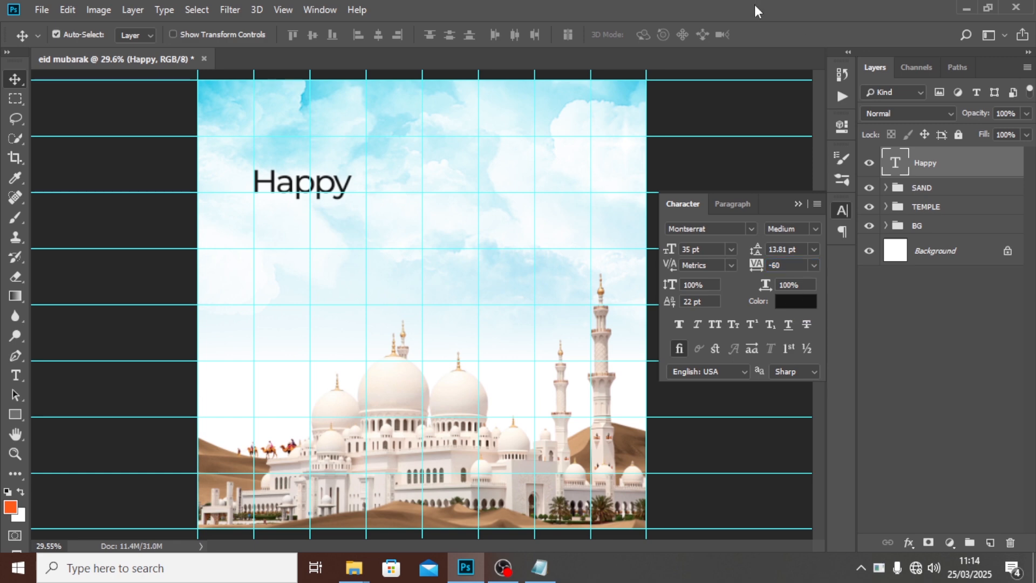
drag(920, 166, 992, 541)
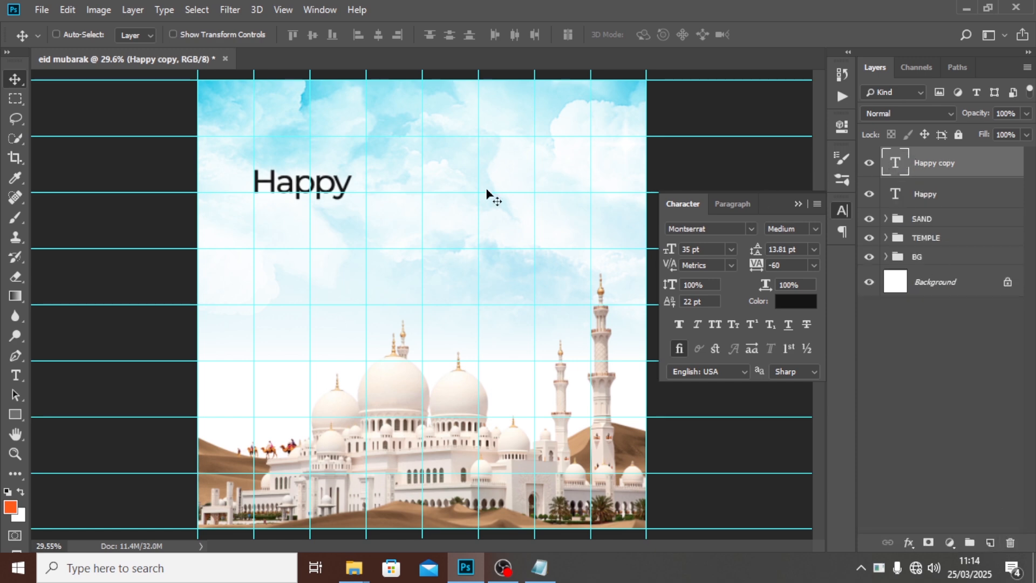
drag(296, 172, 330, 222)
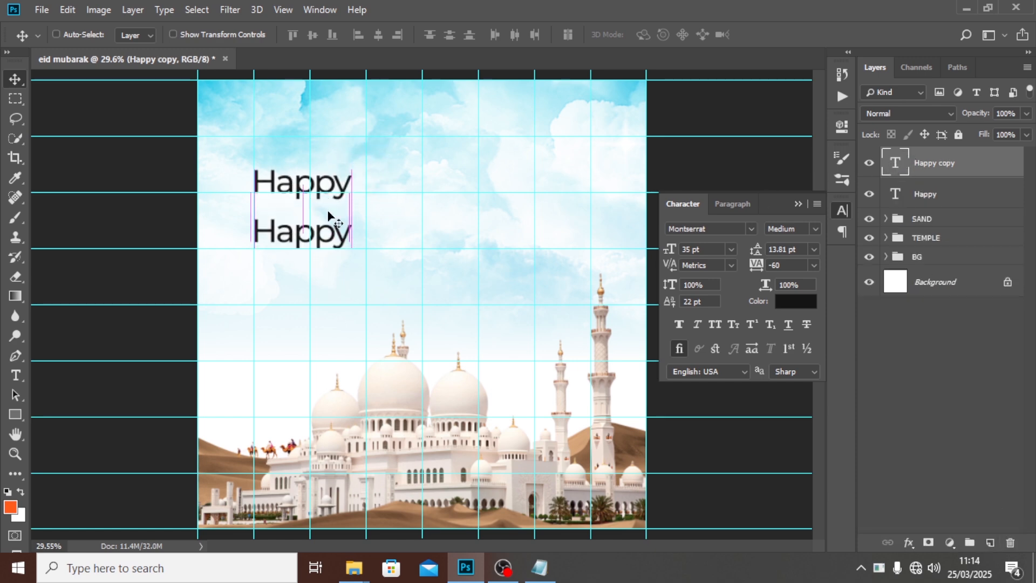
- Replace the text of the lower "Happy" copy with "Eid el Fitr" copied from the TEXT file in Notepad
click(540, 566)
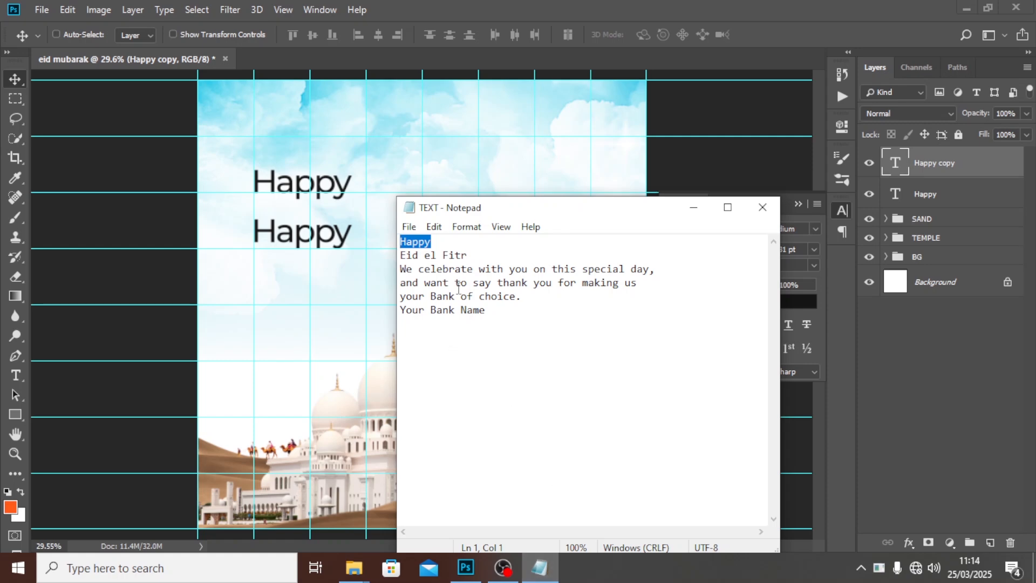
drag(483, 252, 376, 261)
key(ctrl+c)
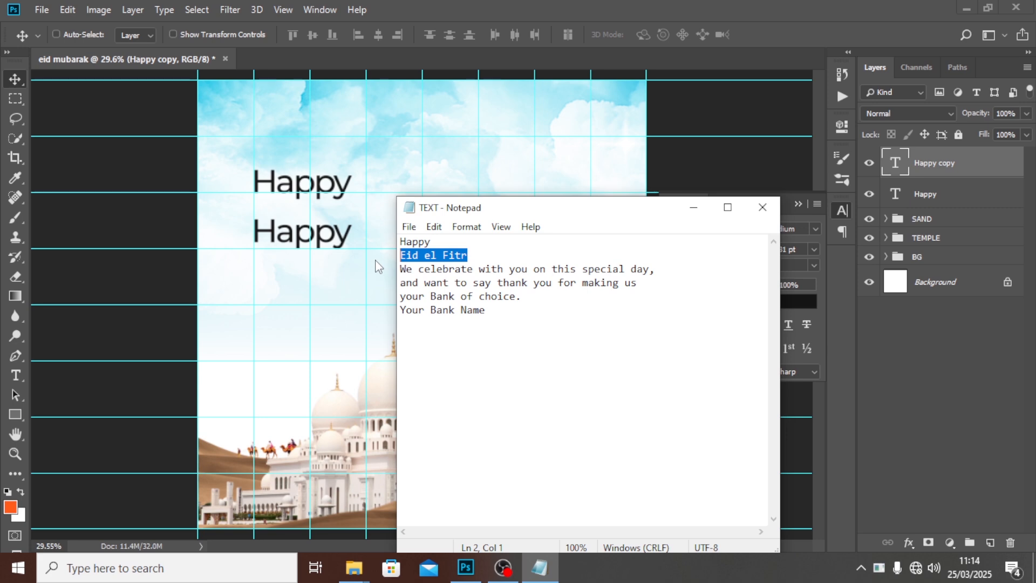
click(530, 1)
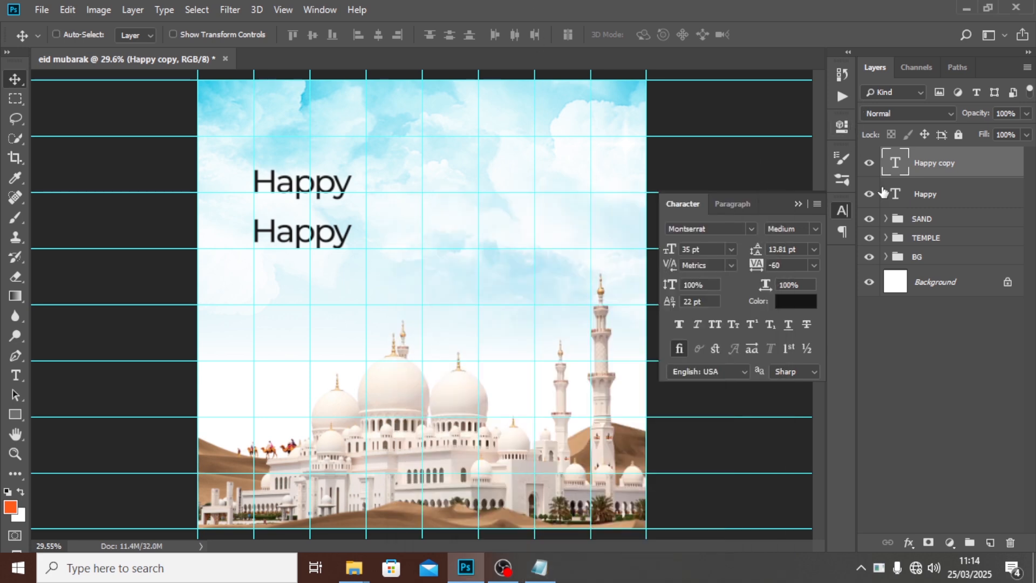
double_click(900, 162)
key(ctrl+v)
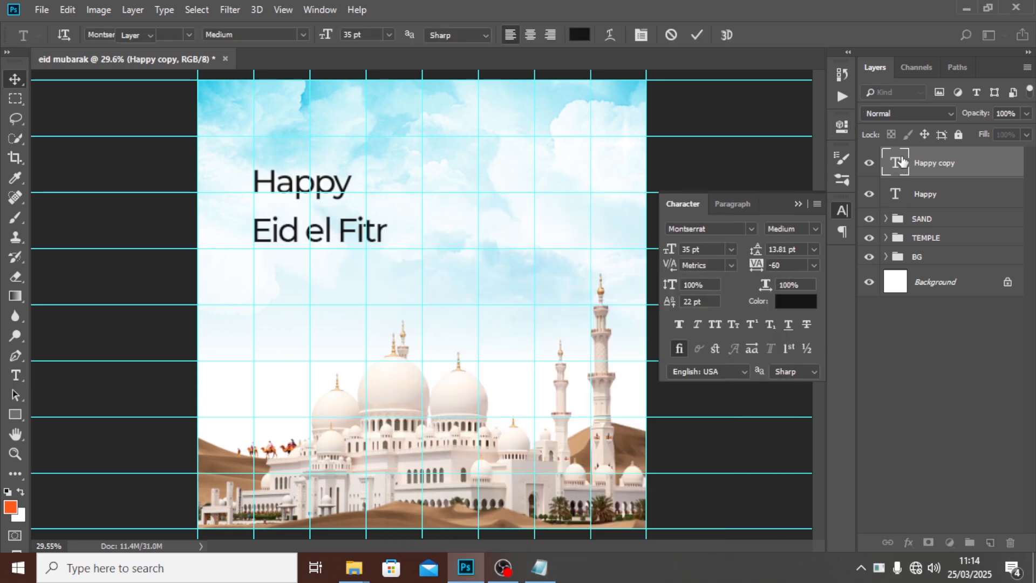
key(ctrl+Return)
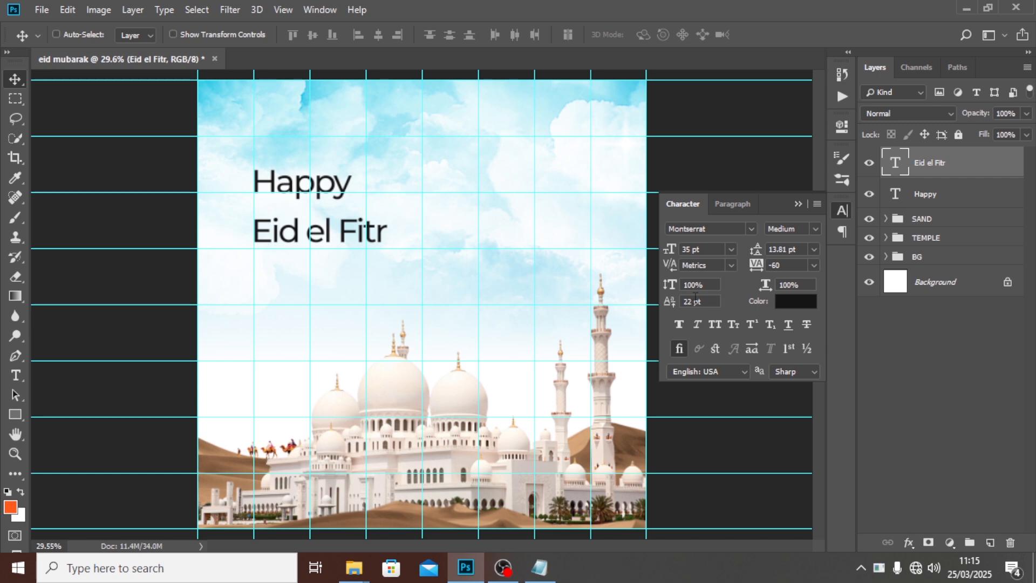
- Set the font size of the "Eid el Fitr" text to 67 pt
click(708, 249)
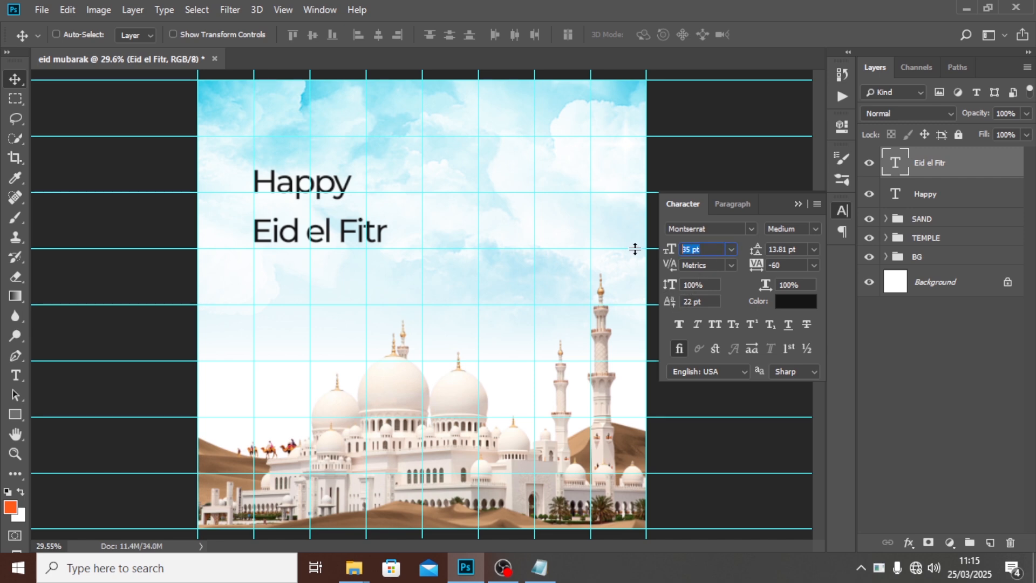
text(67)
key(Return)
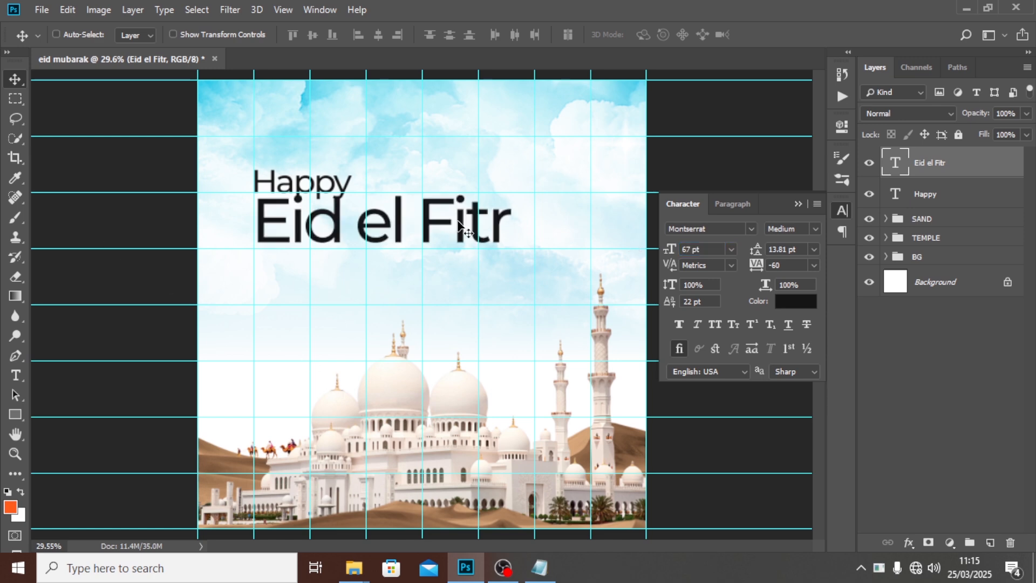
- Move the "Eid el Fitr" text slightly left and down so it clears "Happy" and lines up with its left edge
drag(463, 229, 459, 229)
key(shift+Down)
key(shift+Down)
key(shift+Down)
key(shift+Down)
key(shift+Down)
key(shift+Down)
key(shift+Down)
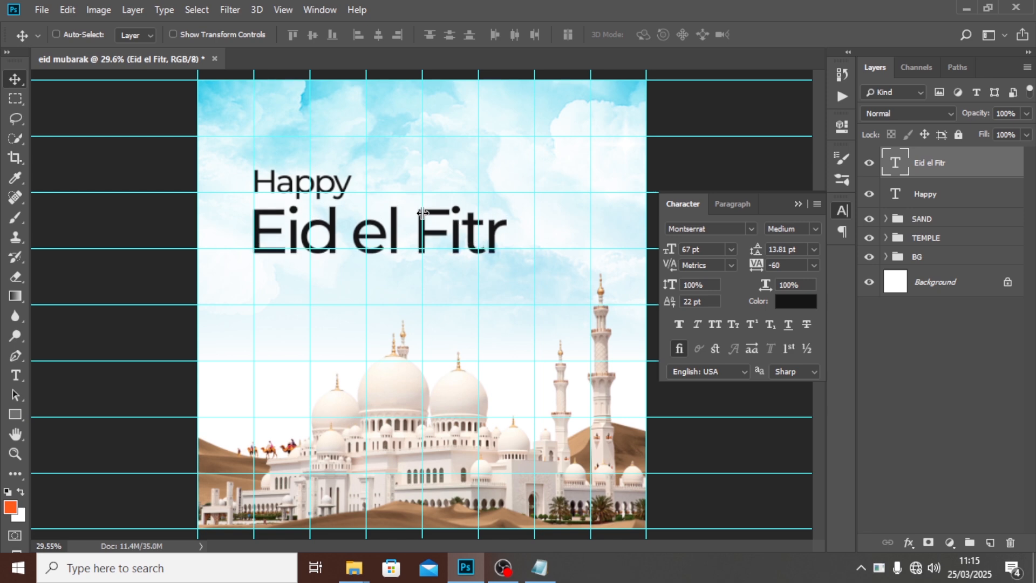
- Set the "Eid el Fitr" text to the ExtraBold style with a tracking of 0
click(814, 230)
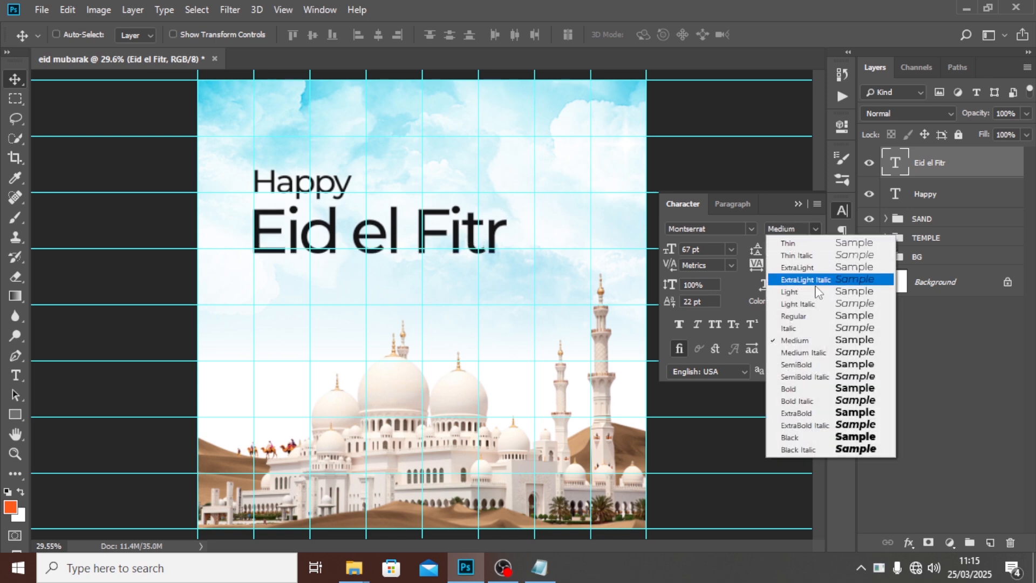
click(806, 414)
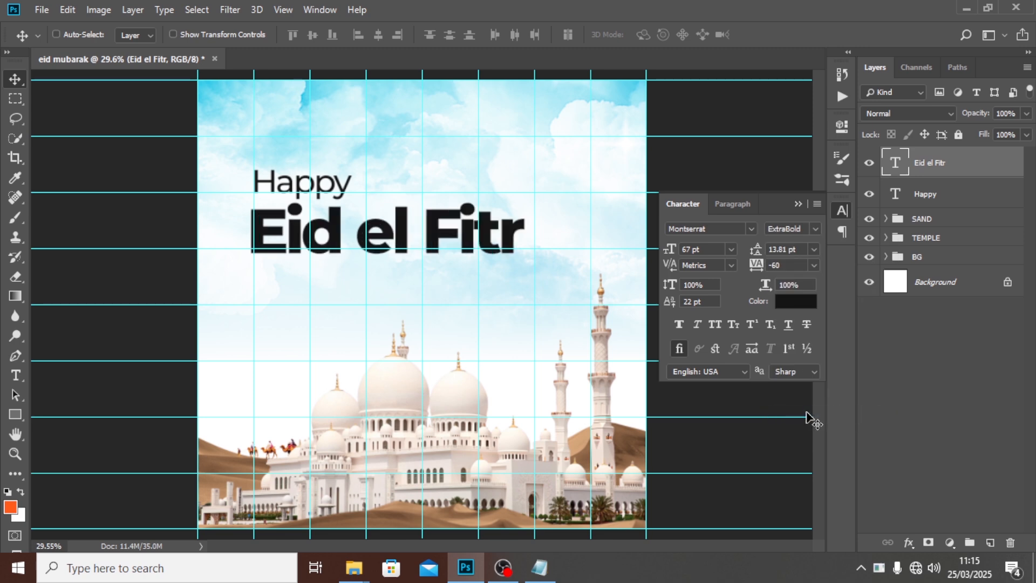
click(788, 265)
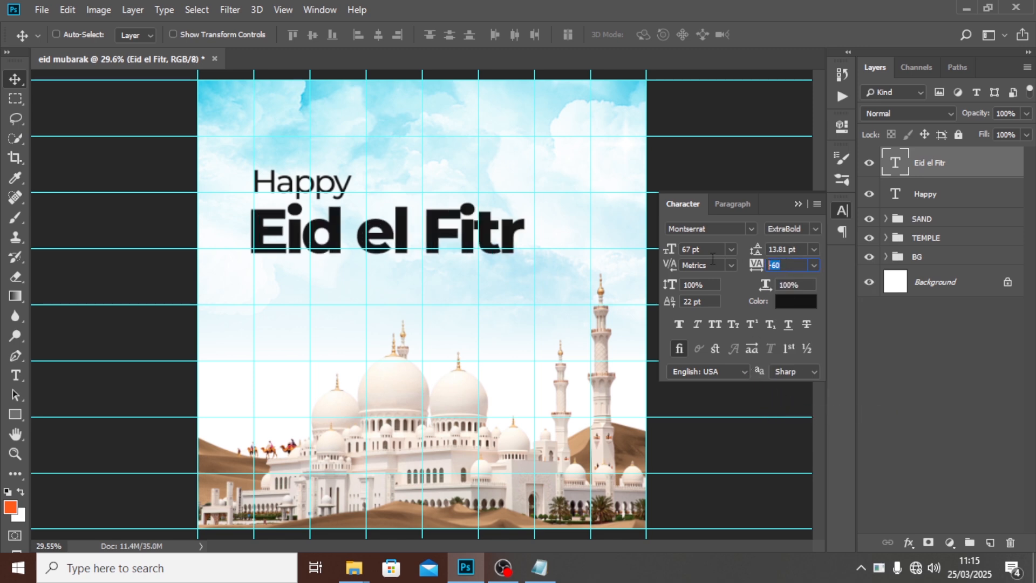
text(0)
key(Return)
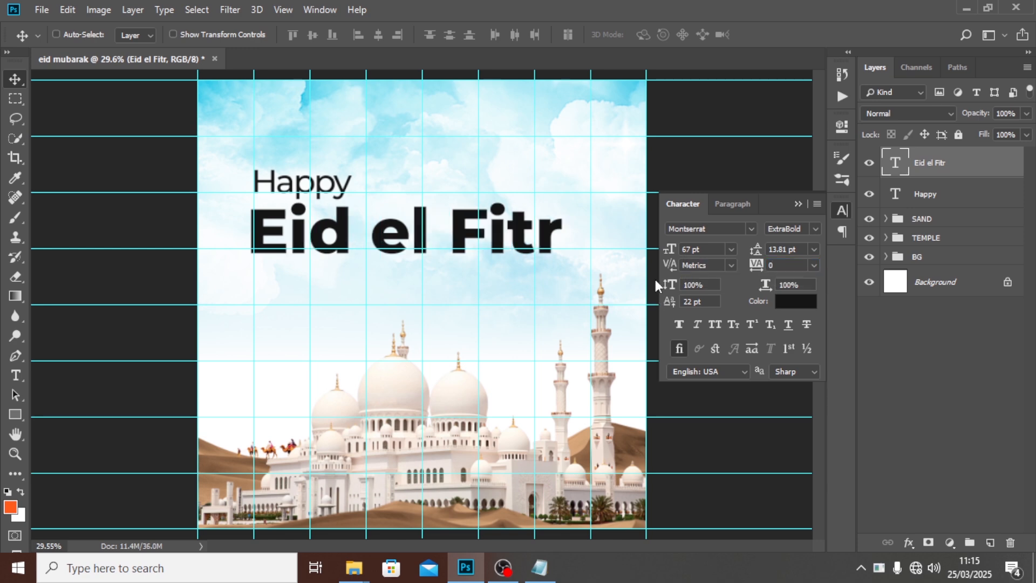
- Color the "Eid el Fitr" text orange-red #FF3C00 and nudge it right to align its left edge with the vertical guide
click(793, 301)
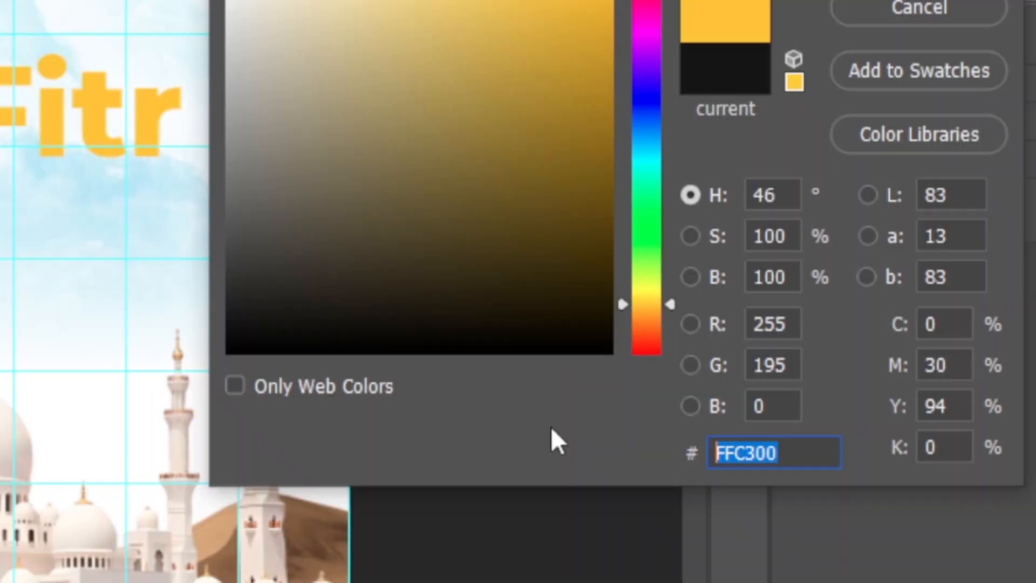
text(FF3C)
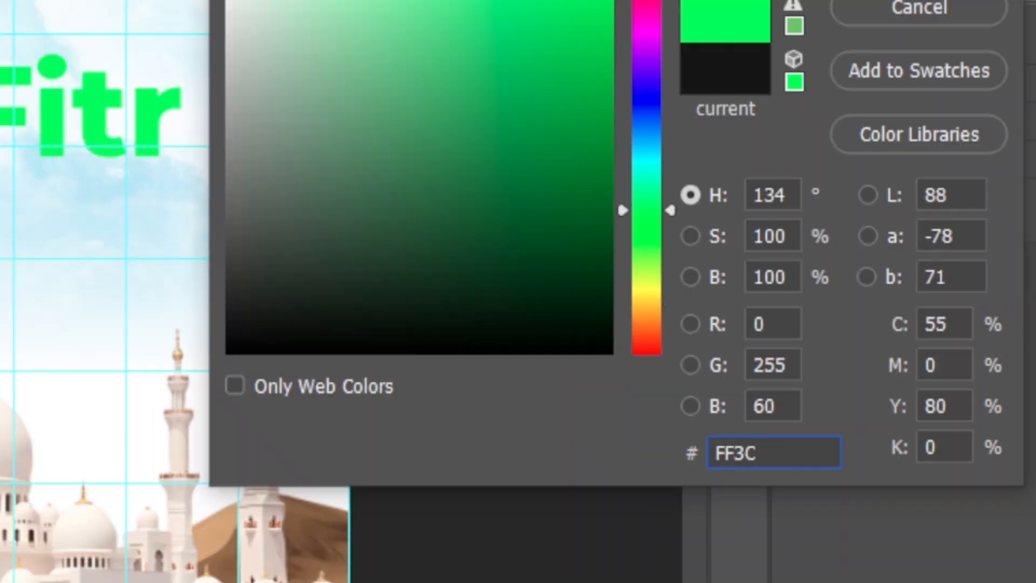
text(00)
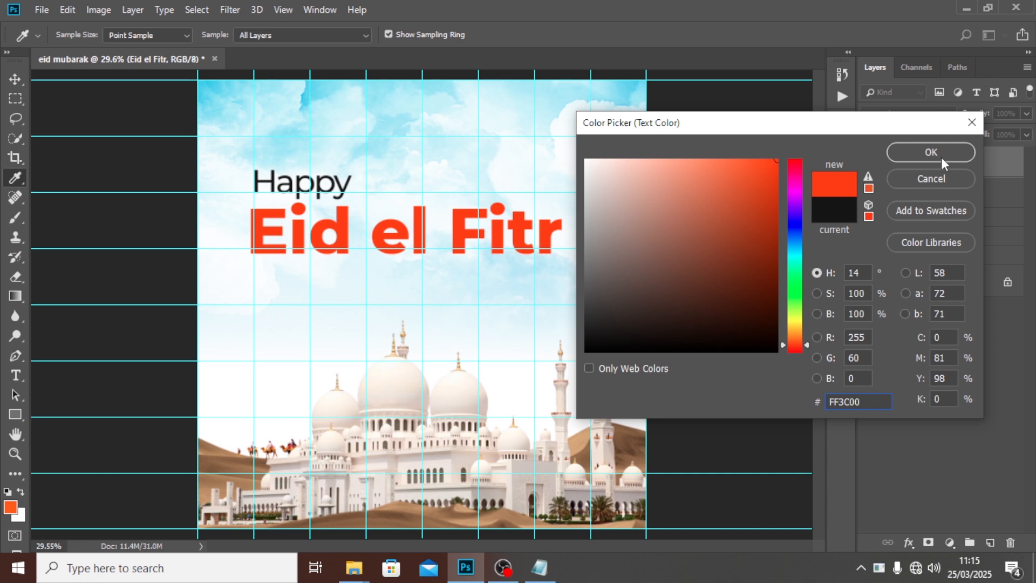
click(931, 153)
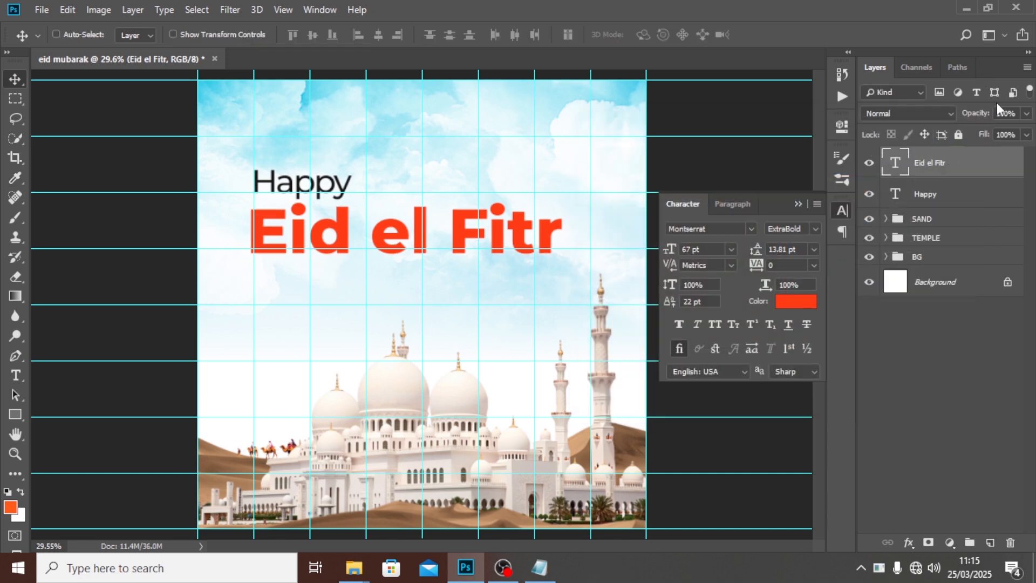
key(shift+Right)
key(shift+Right)
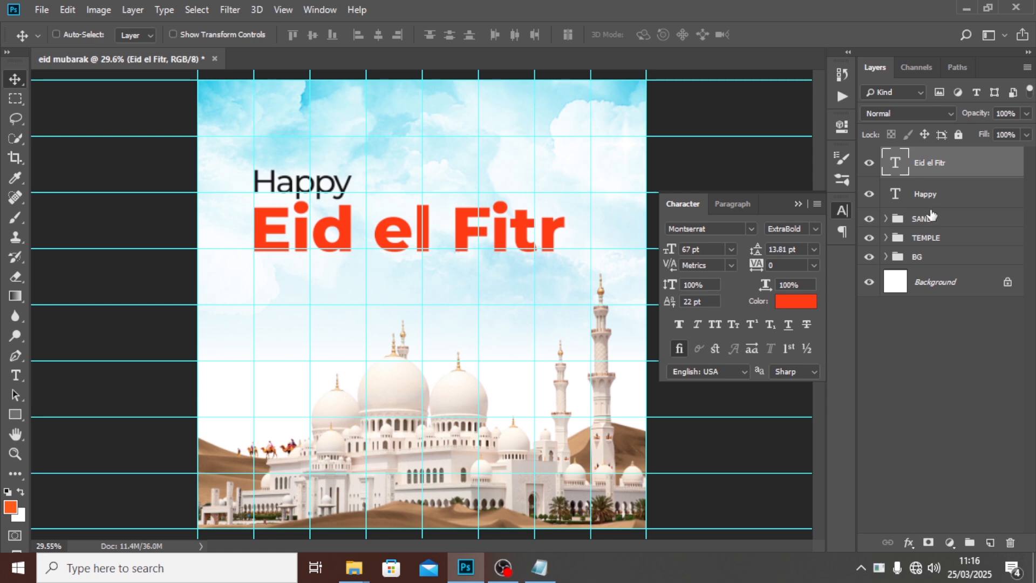
- Duplicate the "Happy" layer, bring the copy to the top of the layer stack and place it below "Eid el Fitr"
click(946, 195)
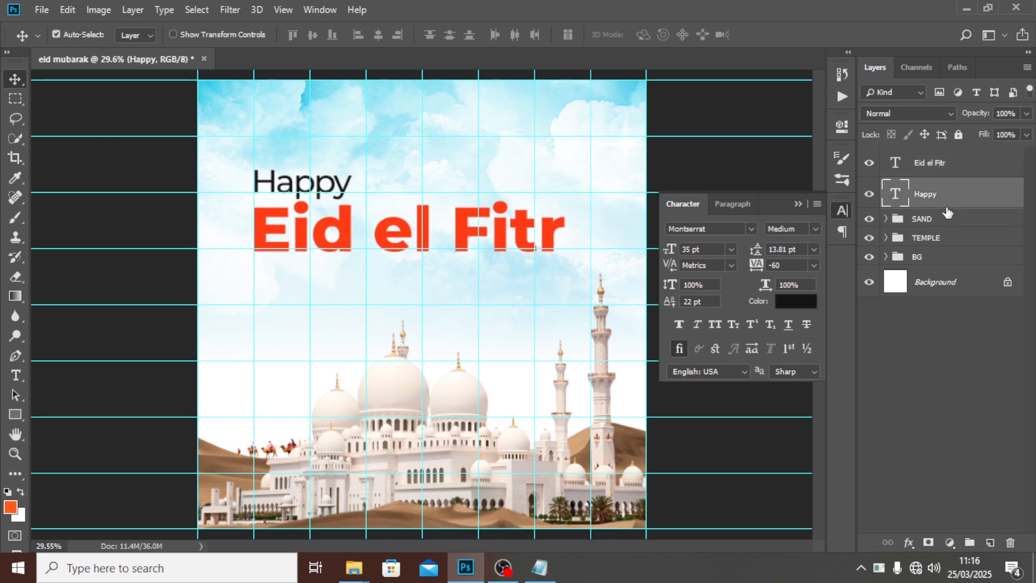
key(ctrl+j)
drag(944, 200, 942, 160)
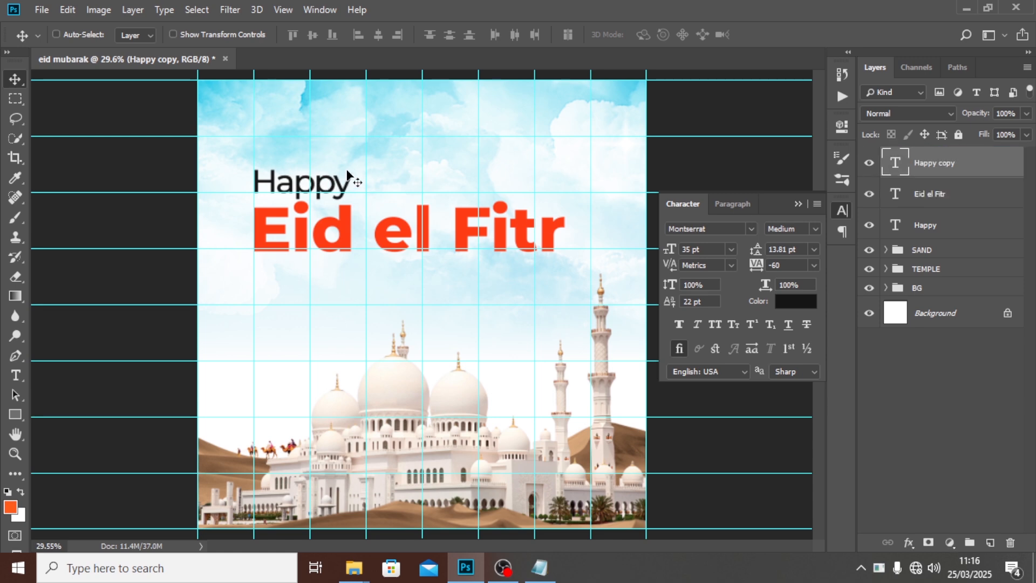
drag(348, 182, 345, 270)
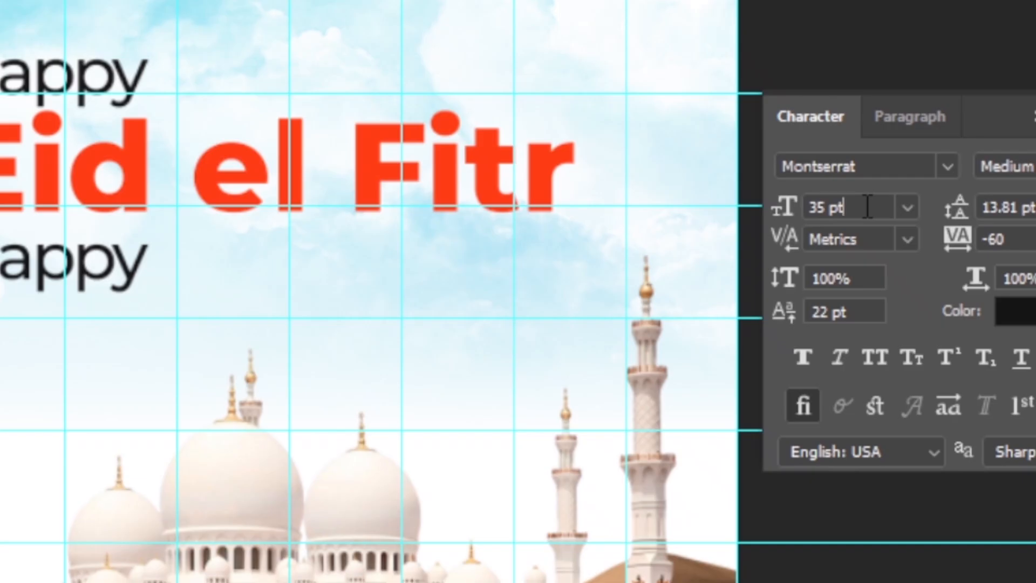
- Set the font size of the "Happy" copy below "Eid el Fitr" to 10 pt
click(713, 247)
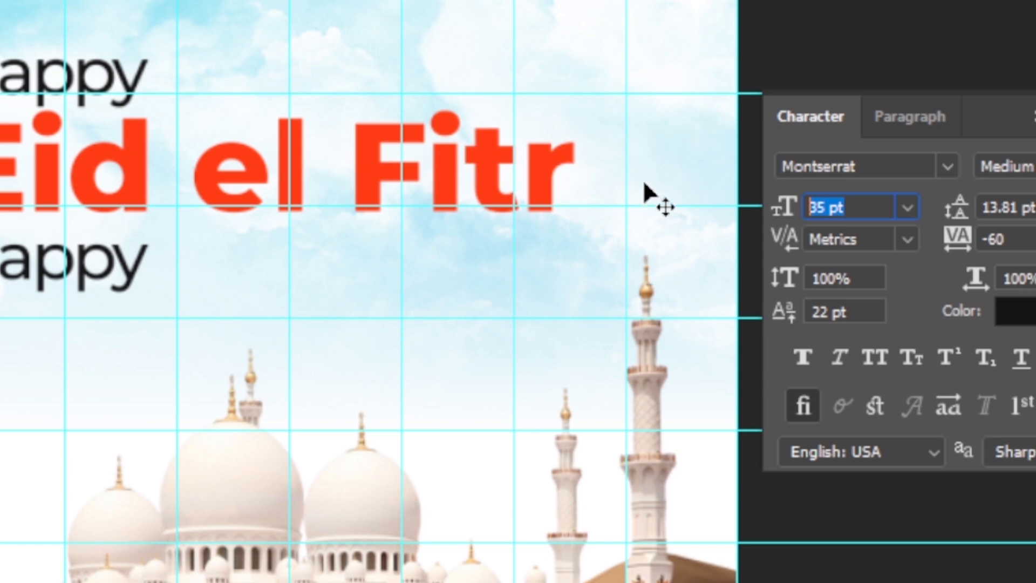
text(10)
key(Return)
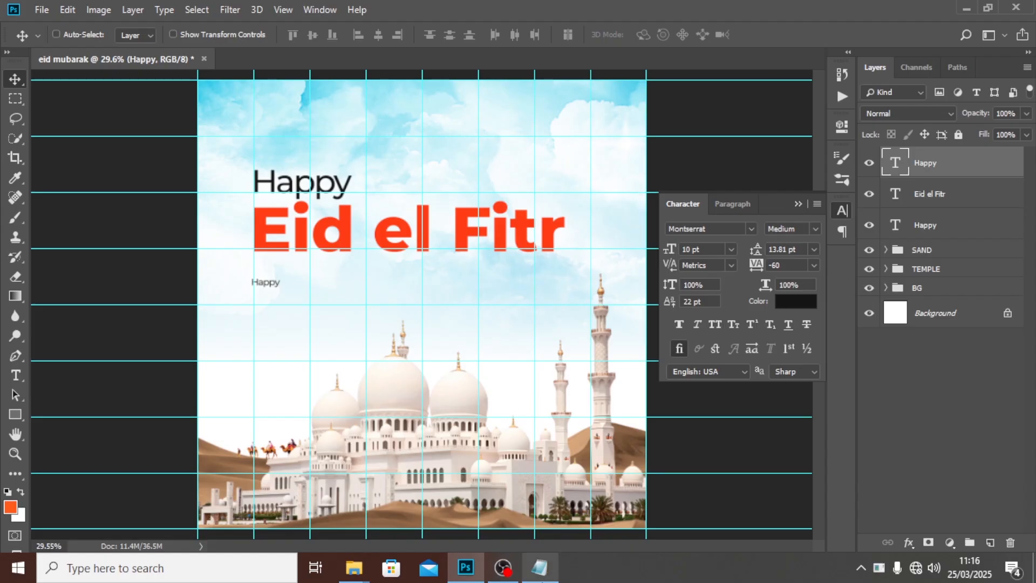
- Replace the small "Happy" copy with the three-line message from "We celebrate with you" to "your Bank of choice." copied from Notepad
click(539, 567)
drag(519, 296, 391, 275)
key(ctrl+c)
click(391, 275)
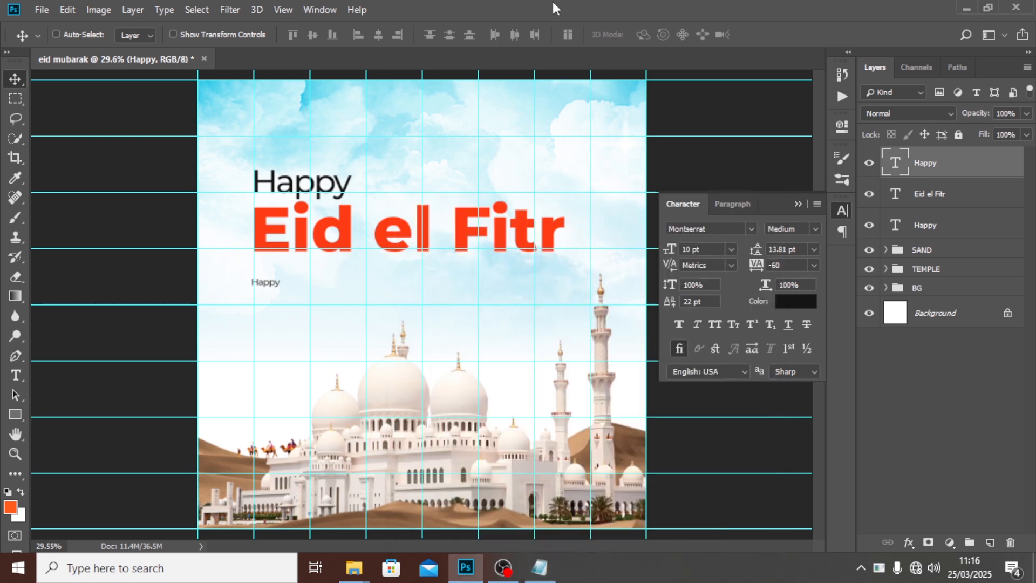
double_click(885, 153)
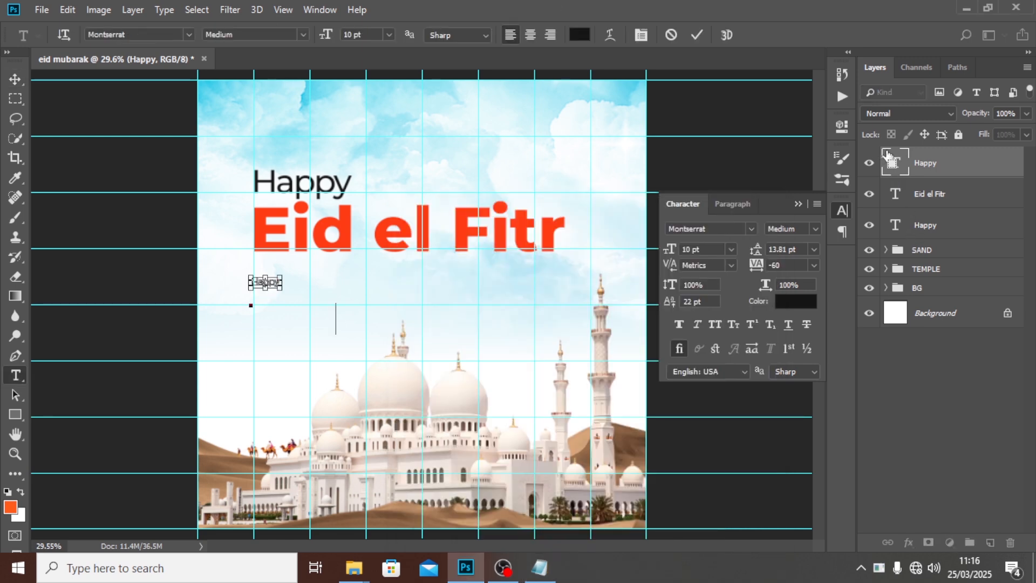
key(ctrl+v)
key(ctrl+Return)
key(v)
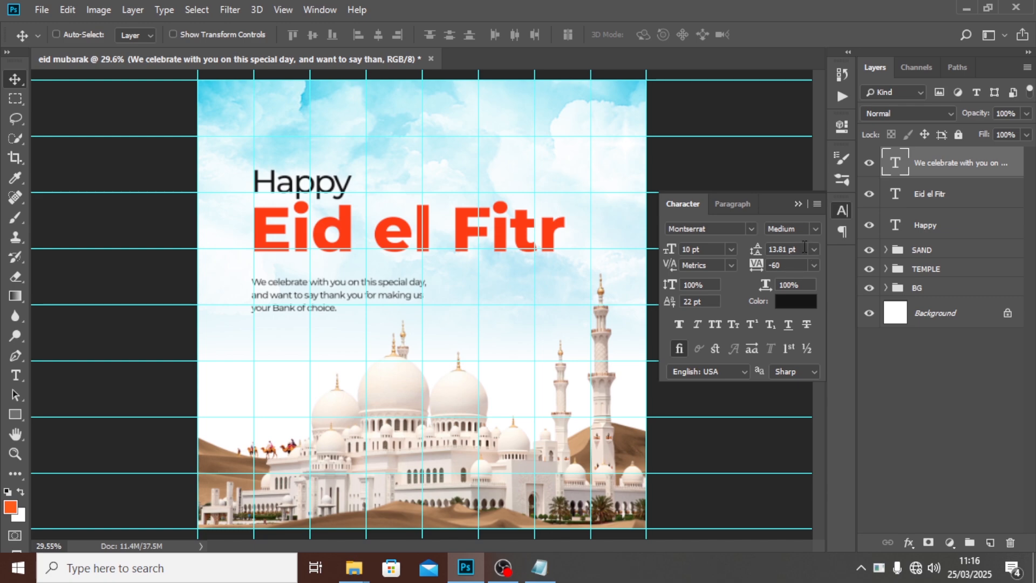
- Set the leading of the three-line message text to 15 pt
drag(805, 248, 693, 229)
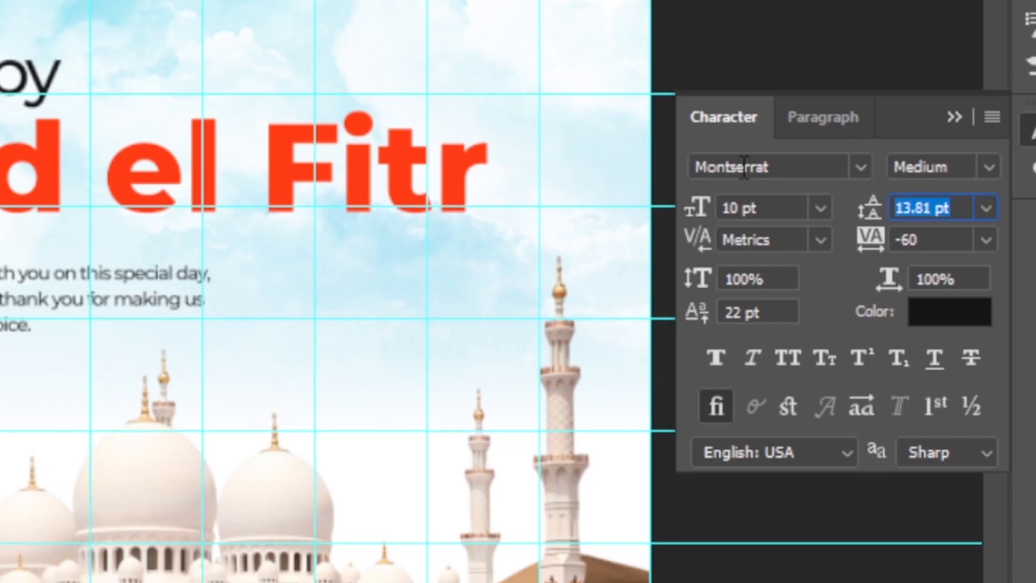
text(15)
key(Return)
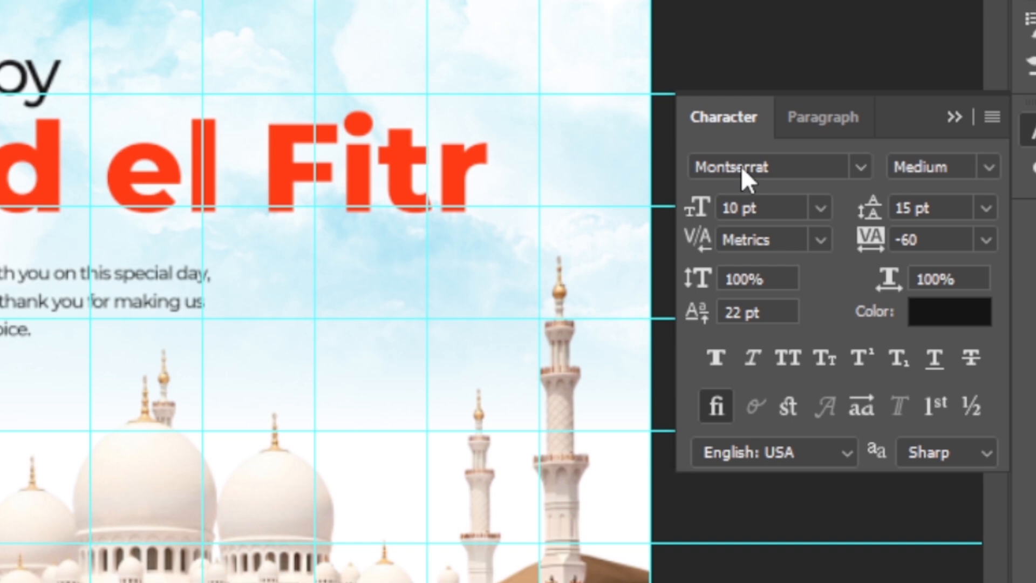
click(930, 241)
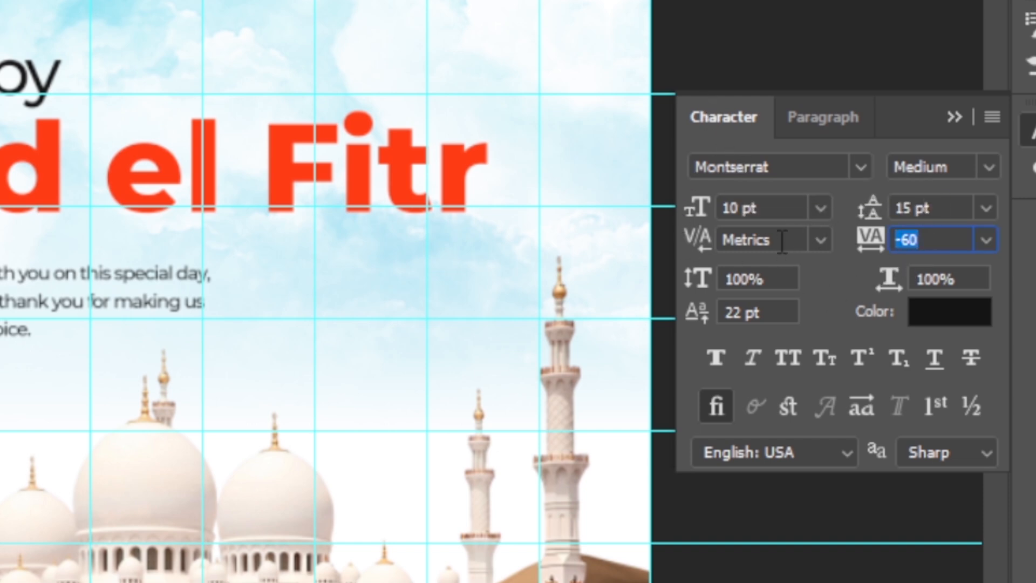
- Change the color of the three-line message text to pure black
click(939, 316)
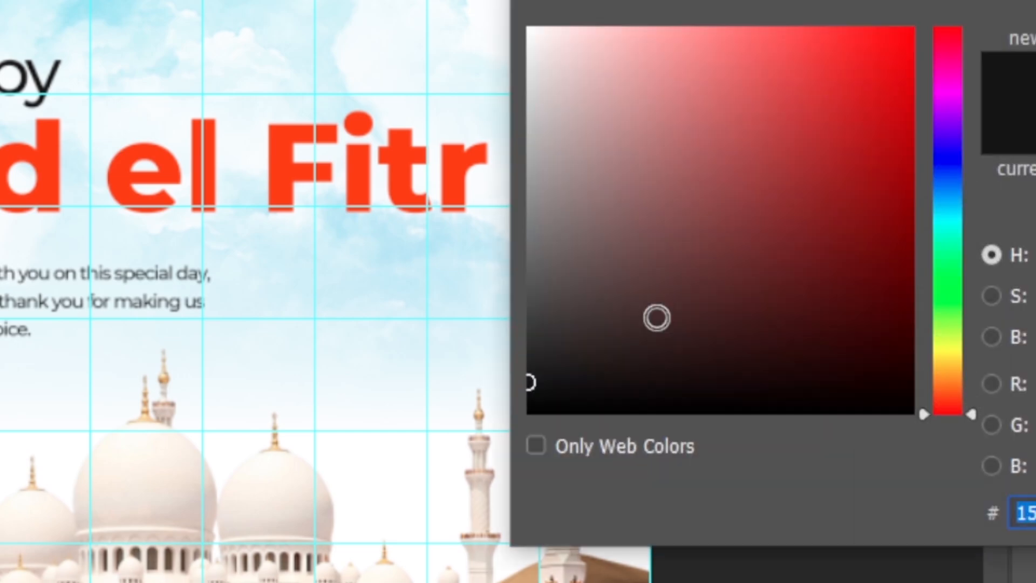
drag(567, 366, 525, 414)
click(911, 152)
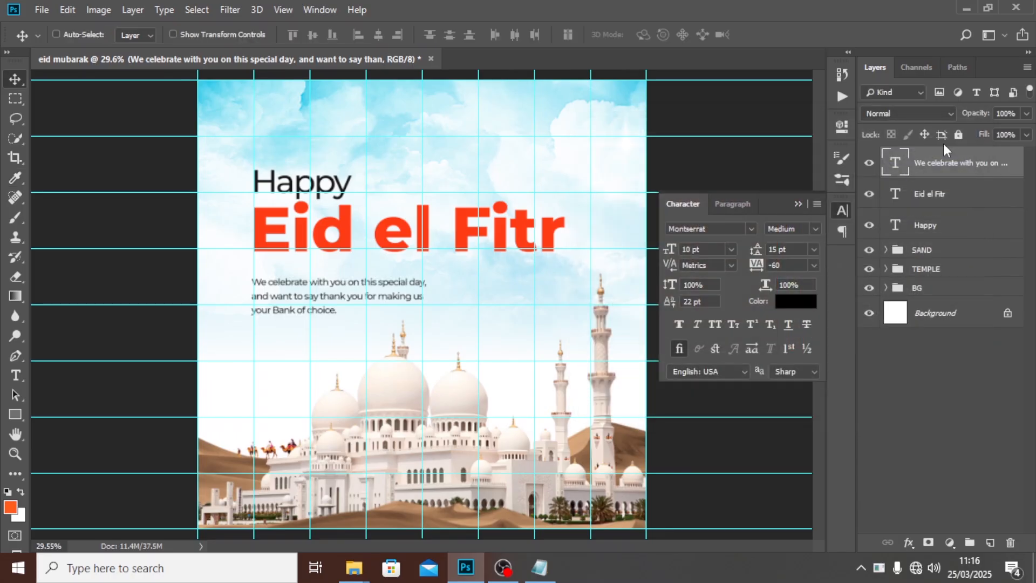
key(ctrl+plus)
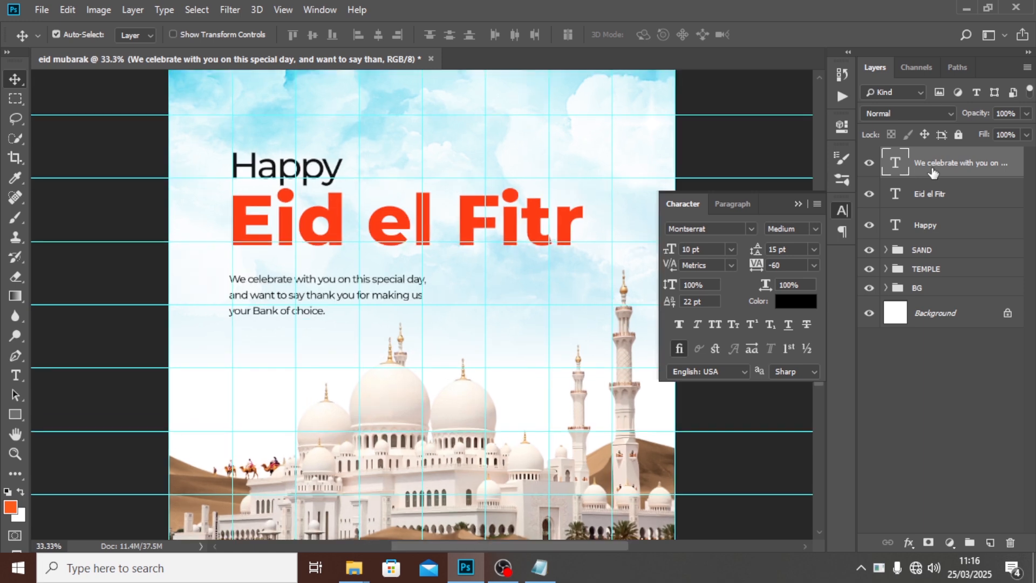
- Hide the guides and nudge the three-line message text slightly up toward "Eid el Fitr"
key(ctrl+semicolon)
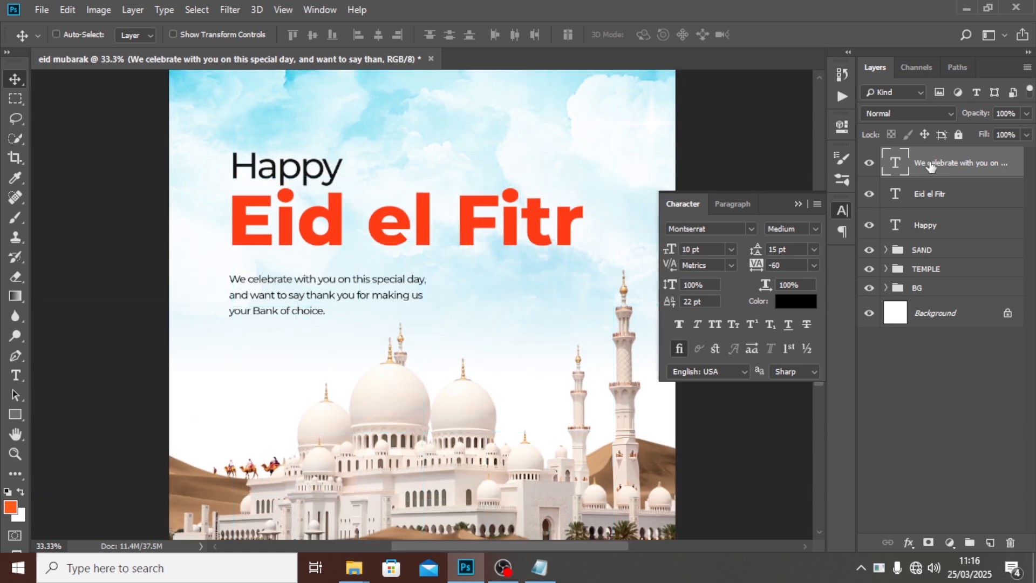
key(shift+Up)
key(shift+Up)
key(shift+Up)
key(shift+Up)
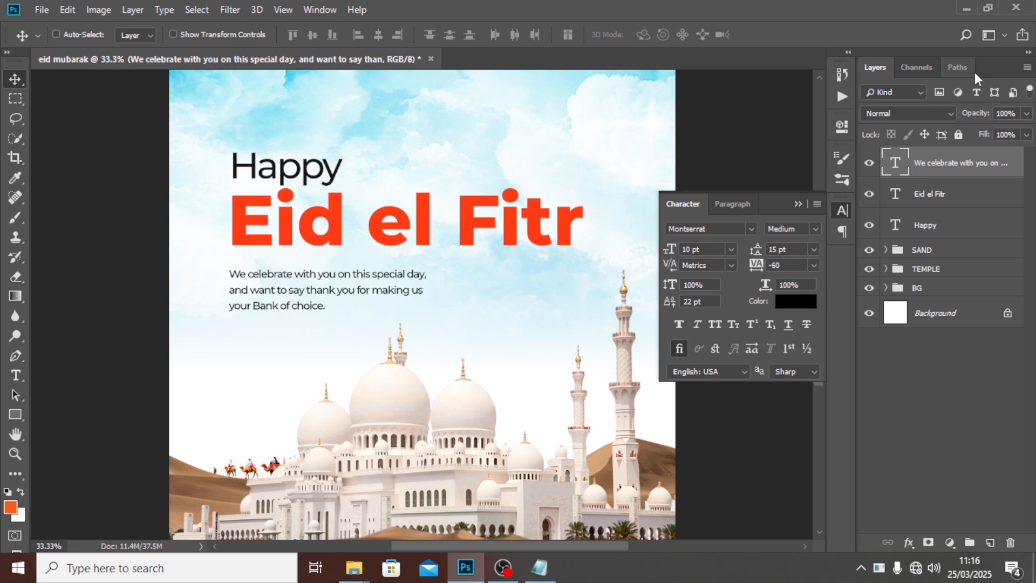
key(shift+Down)
- Duplicate the three-line message below the original and replace the copy's text with "Your Bank Name" copied from Notepad
key(ctrl+j)
drag(338, 310, 338, 373)
click(539, 567)
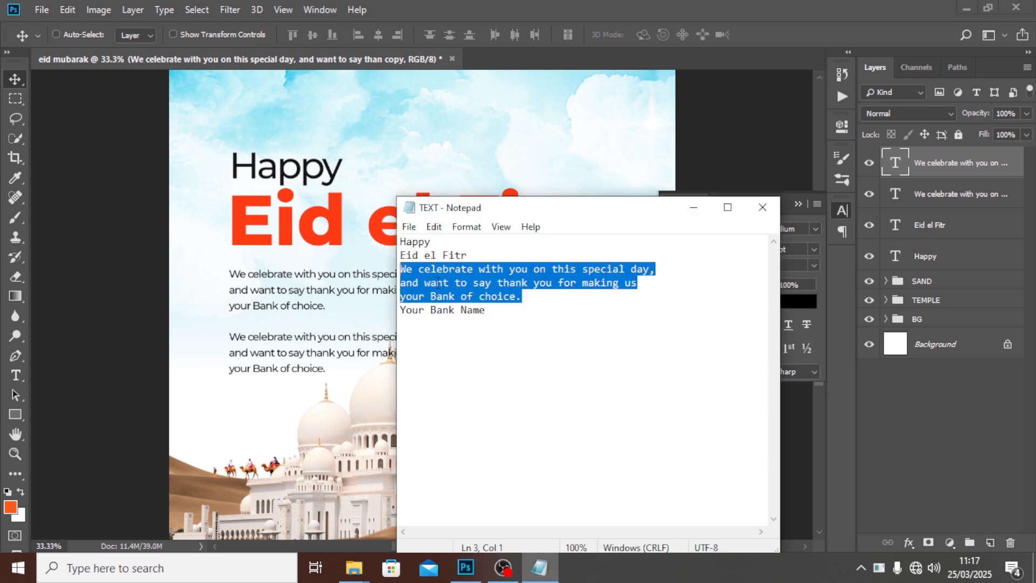
drag(491, 310, 377, 304)
key(ctrl+c)
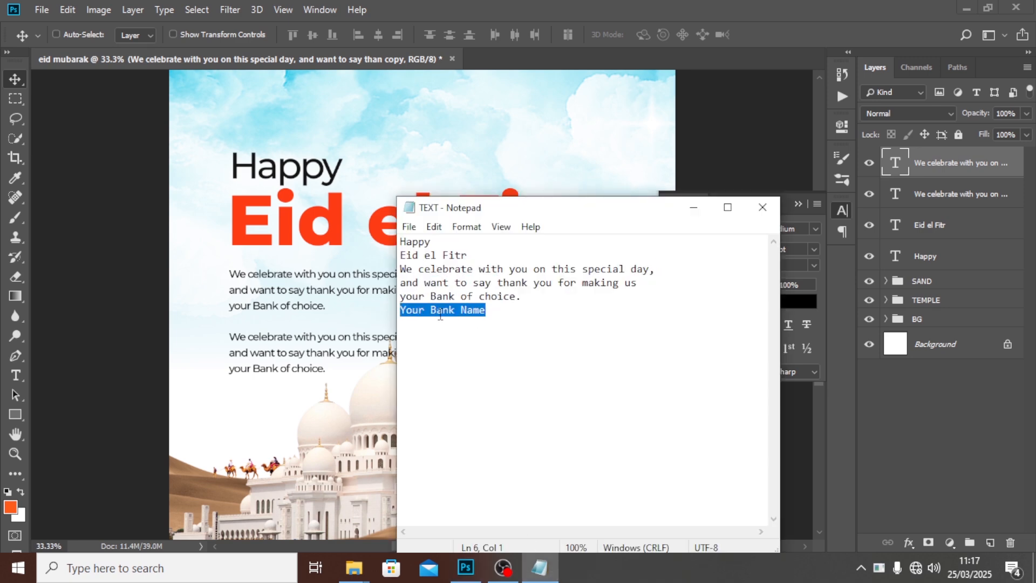
key(alt+Tab)
double_click(895, 161)
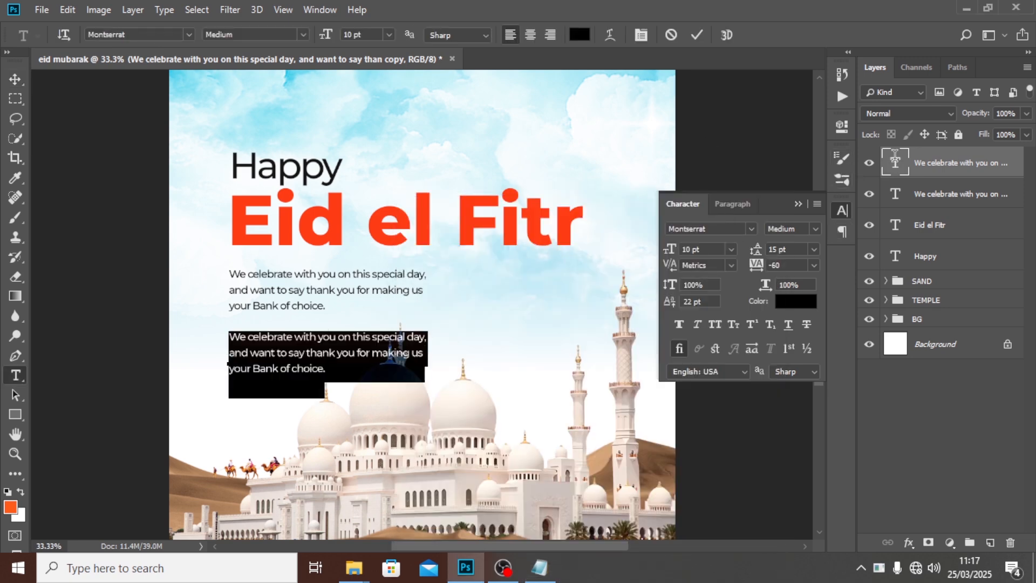
key(ctrl+v)
key(ctrl+Return)
key(v)
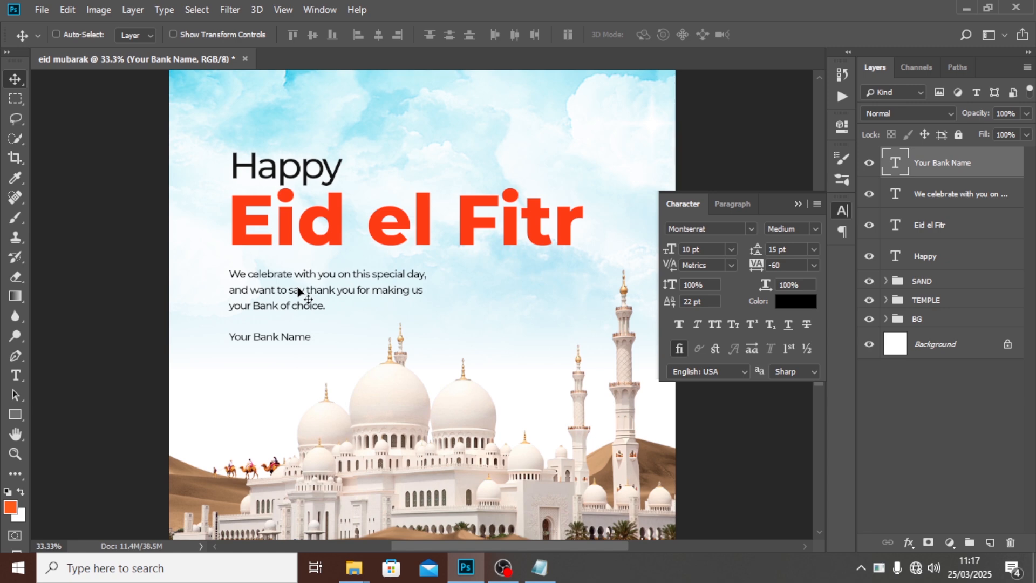
- Set the "Your Bank Name" text to the Black weight of Montserrat at 15 pt
click(816, 230)
click(803, 438)
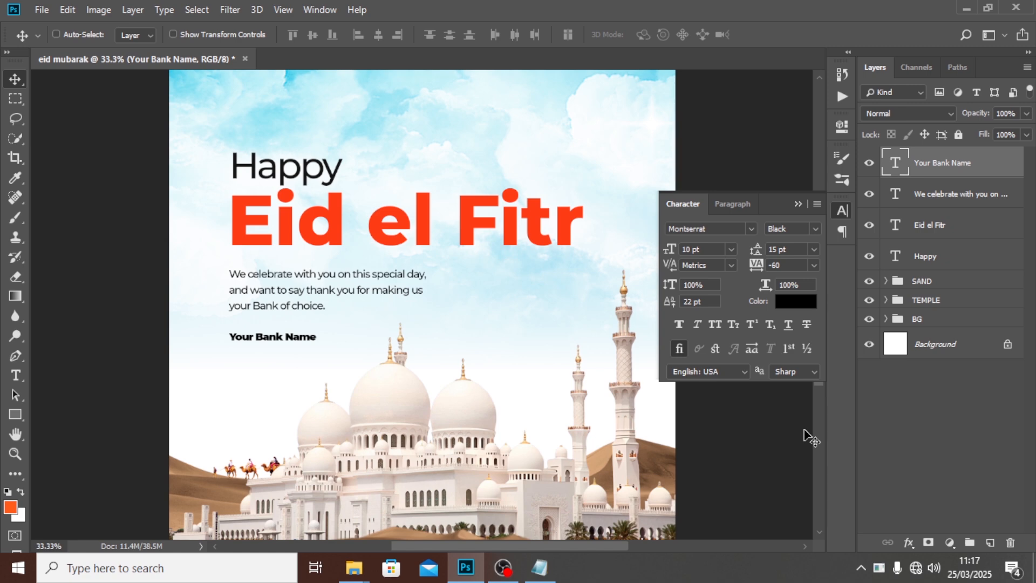
click(707, 250)
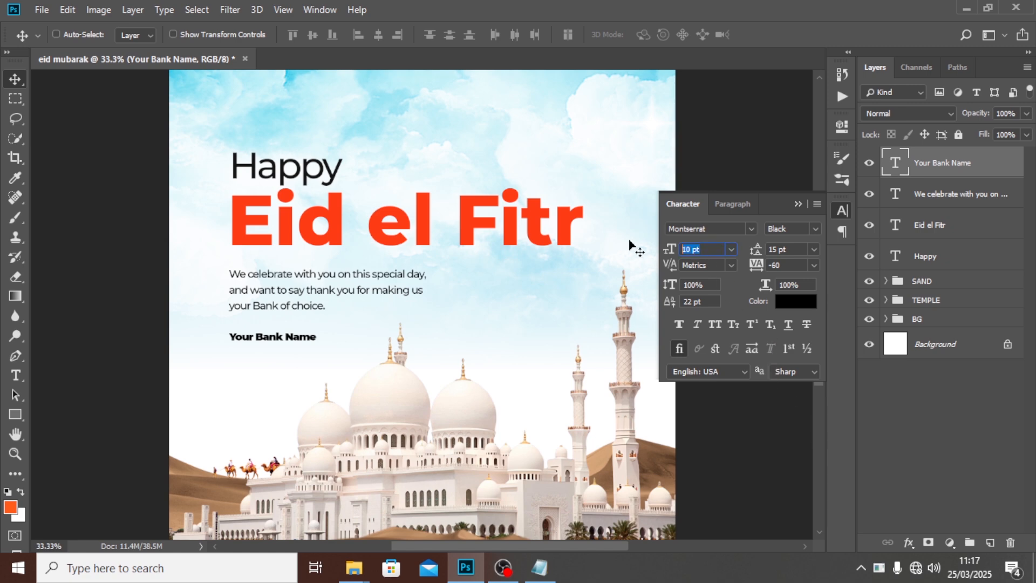
text(15)
key(Return)
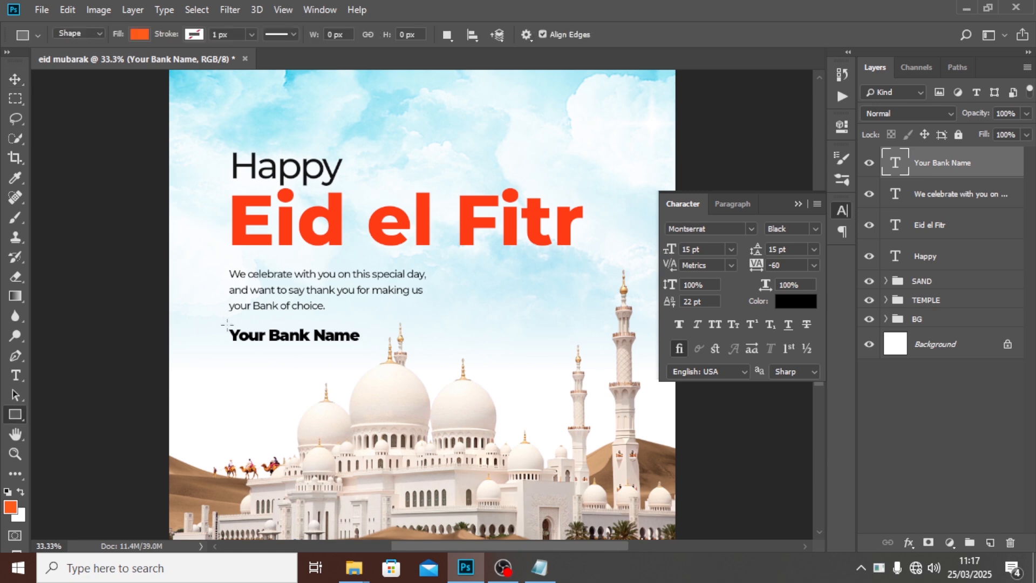
- Draw a rectangle about 604 by 109 px over "Your Bank Name" and fill it with the "Eid el Fitr" red-orange, #ff3c00
mouse_move(226, 326)
mouse_down()
mouse_move(389, 333)
mouse_move(379, 353)
mouse_up()
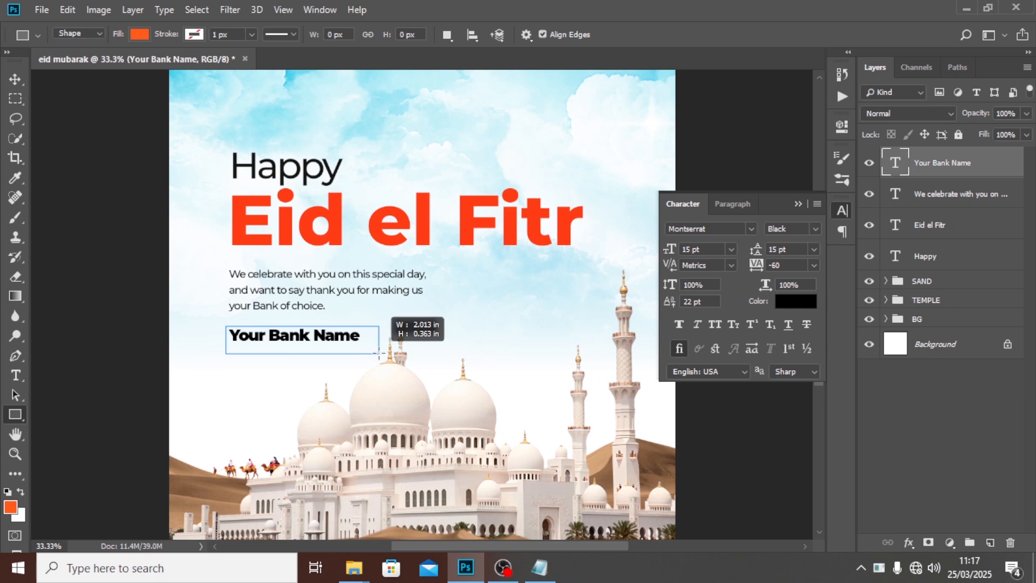
drag(379, 353, 379, 353)
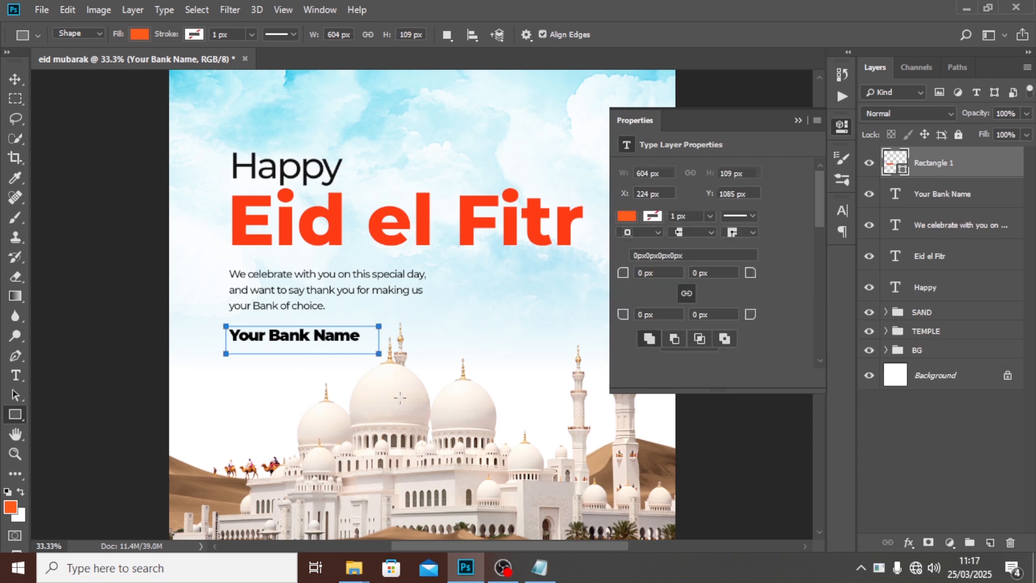
double_click(891, 172)
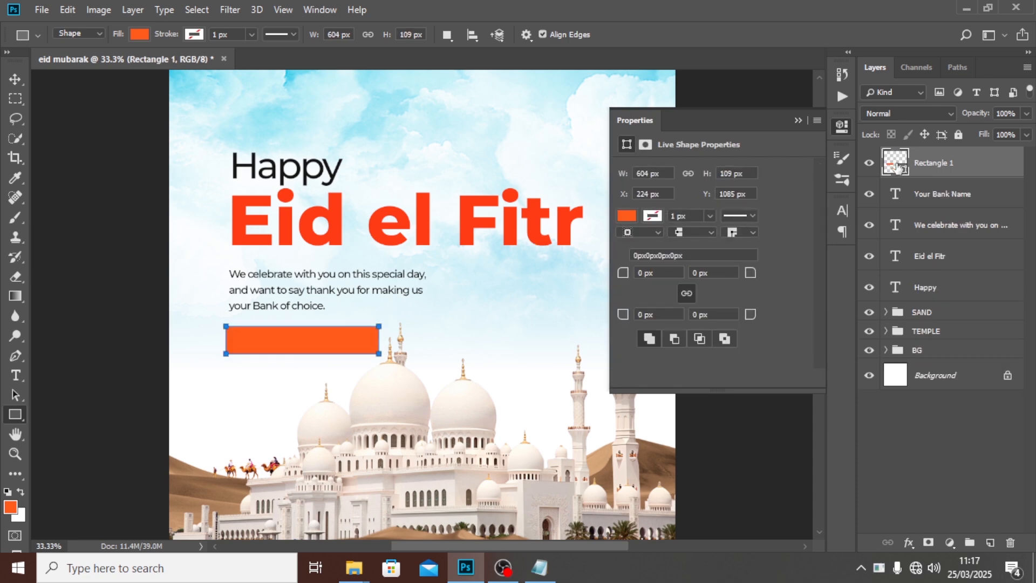
click(471, 208)
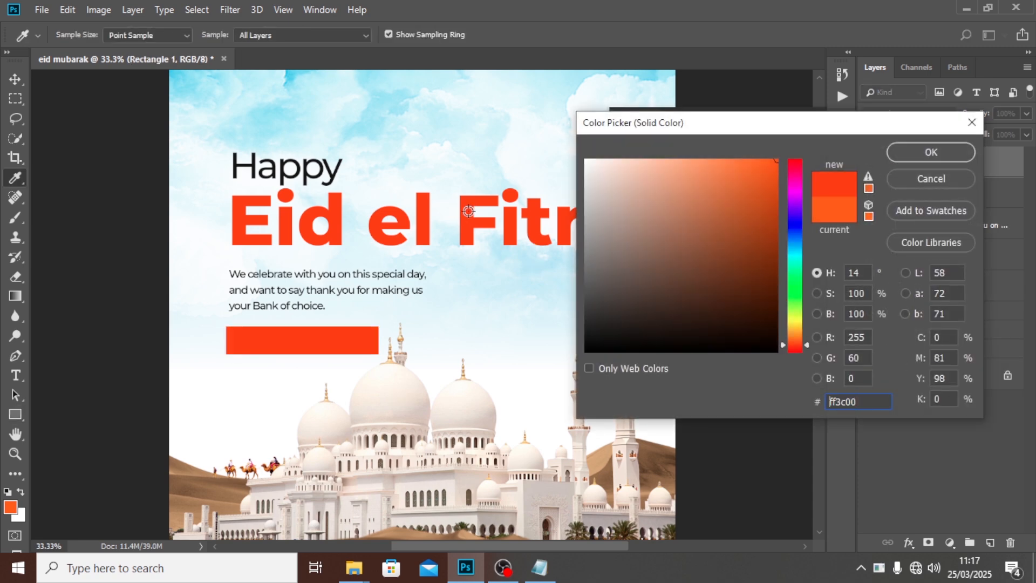
click(920, 153)
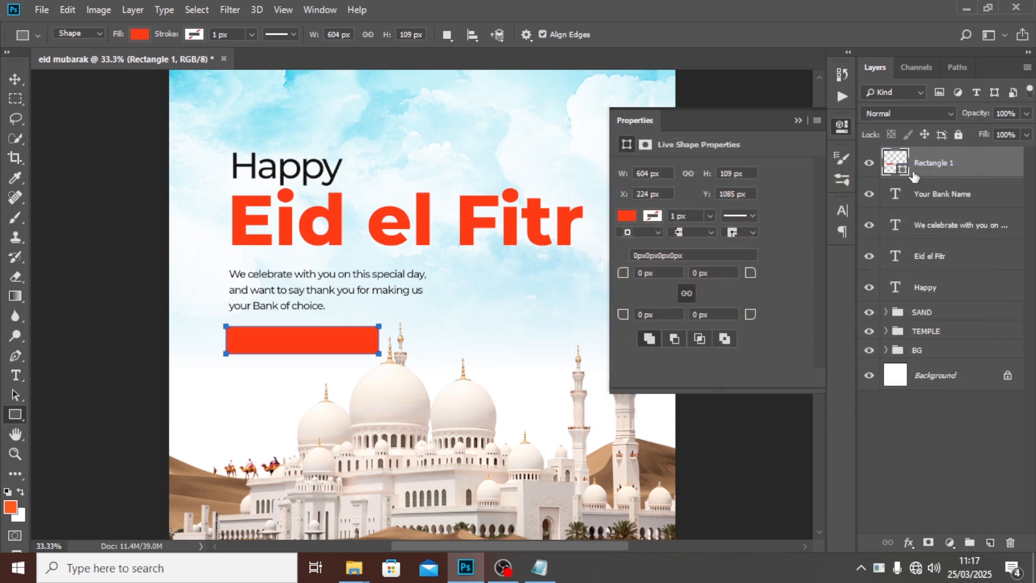
- Move the rectangle layer beneath "Your Bank Name" and center the text horizontally and vertically within the rectangle
drag(928, 162, 911, 223)
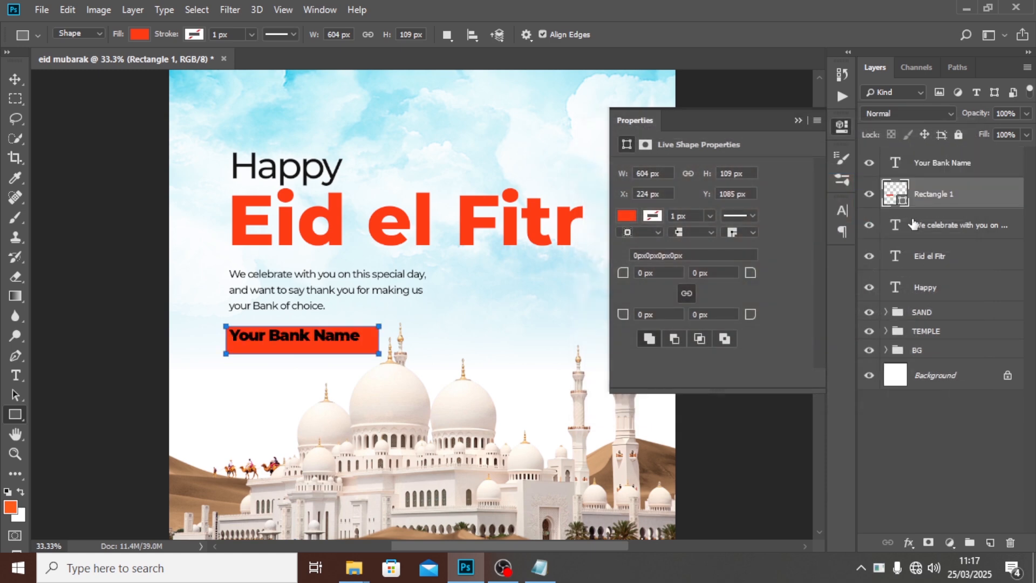
ctrl+click(895, 198)
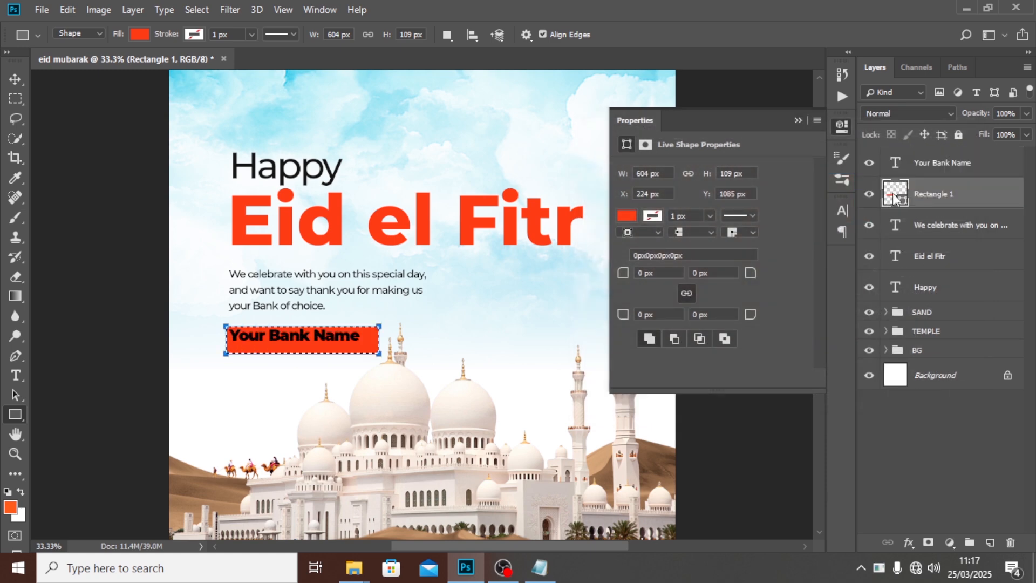
click(939, 165)
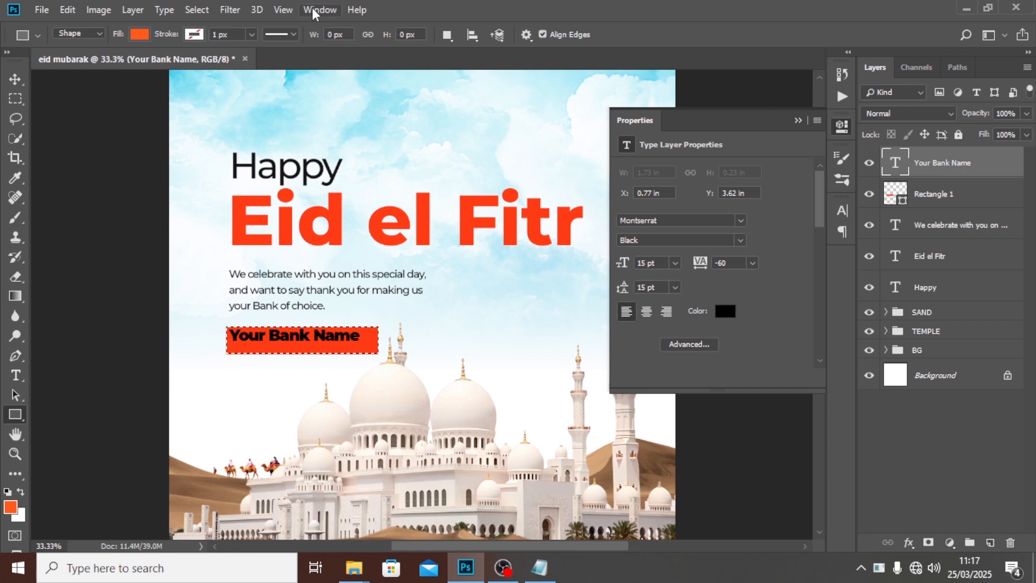
click(15, 79)
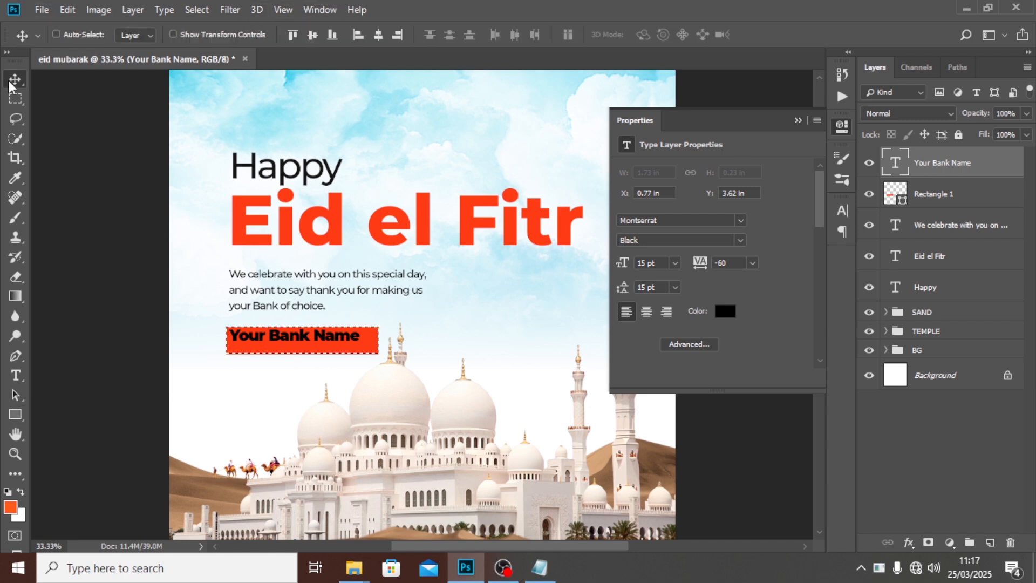
click(381, 37)
double_click(434, 5)
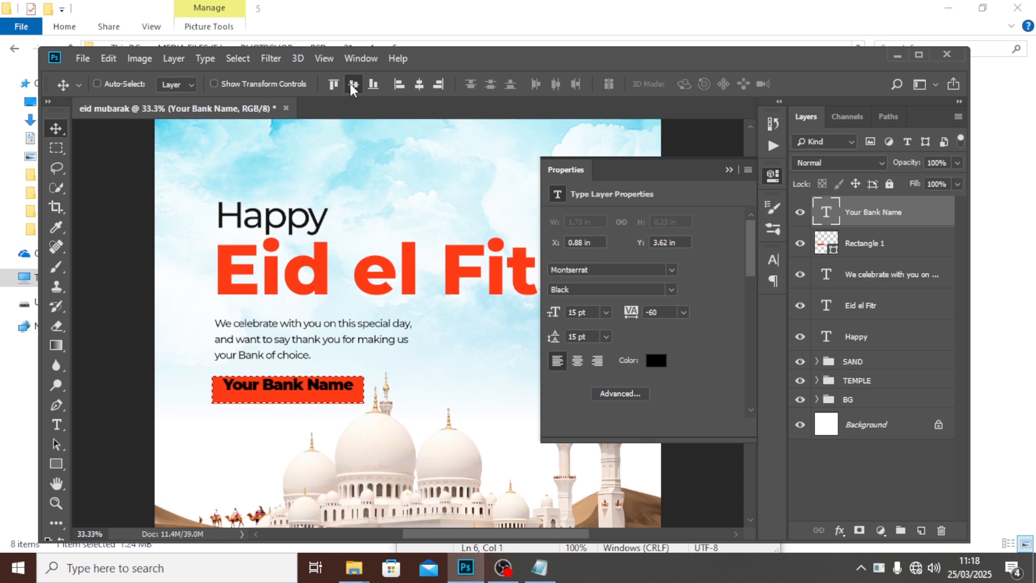
click(354, 84)
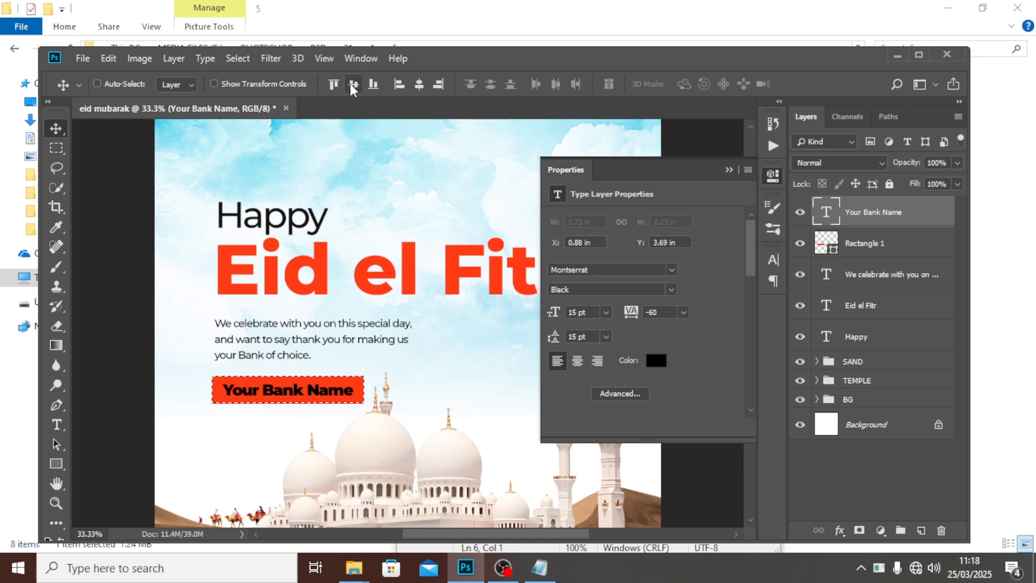
double_click(527, 54)
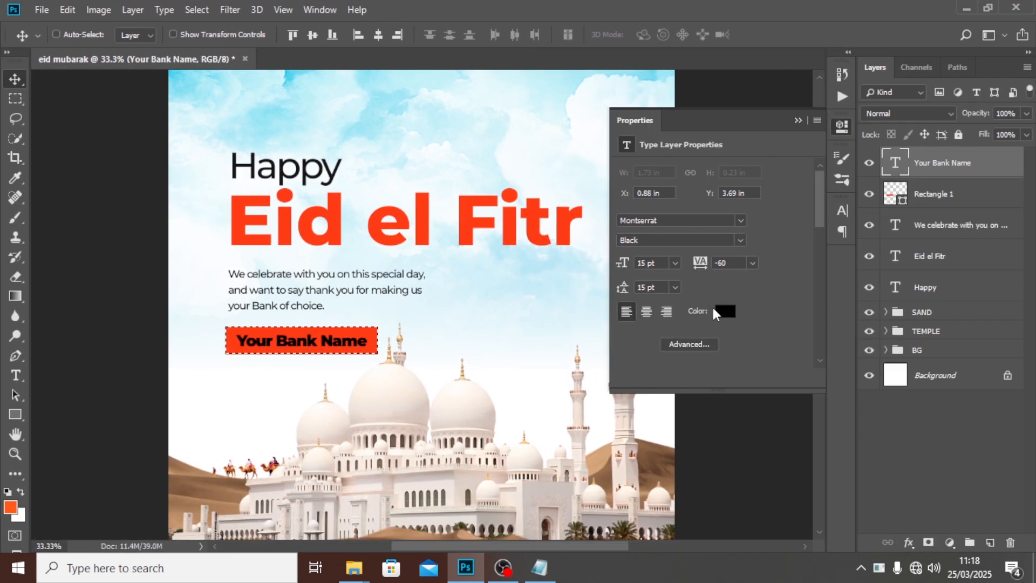
key(ctrl+d)
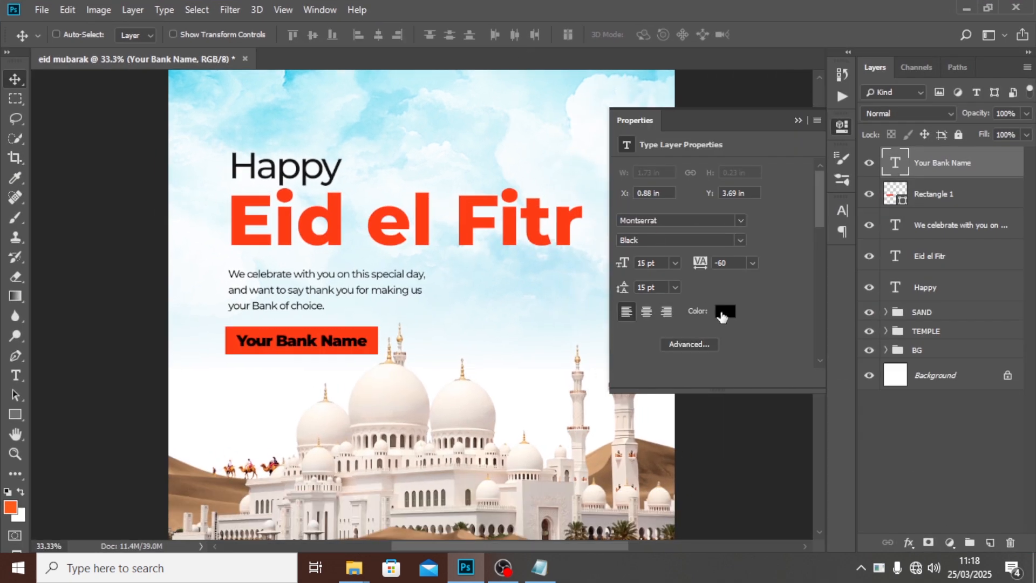
- Change the color of the "Your Bank Name" text to white, ffffff
click(723, 313)
text(ffffff)
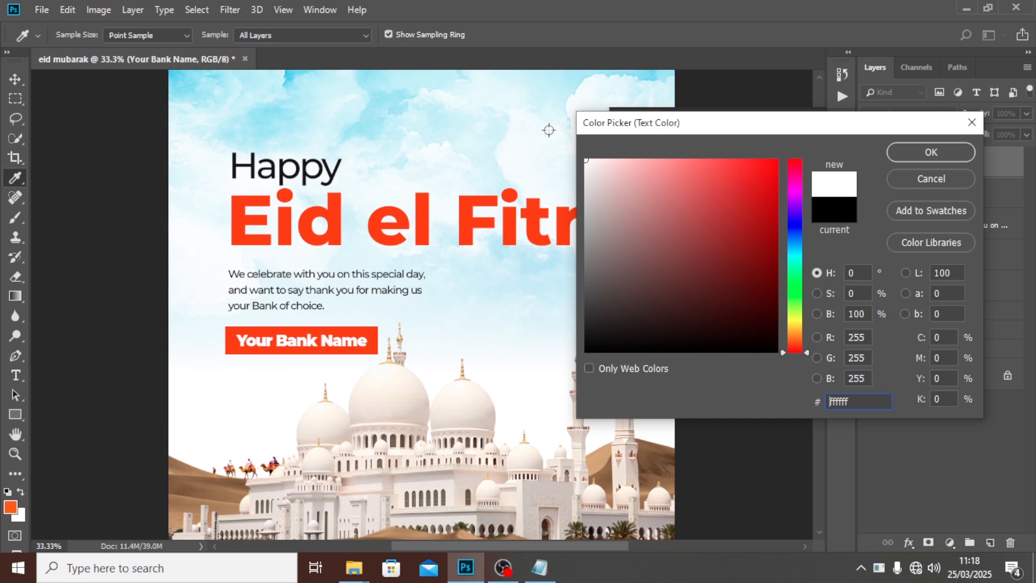
click(909, 155)
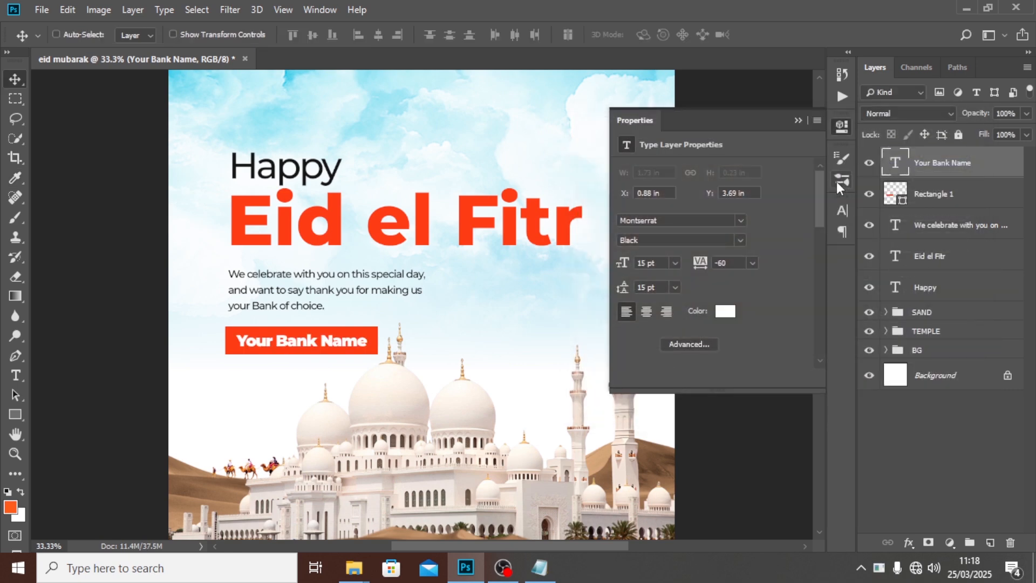
click(797, 120)
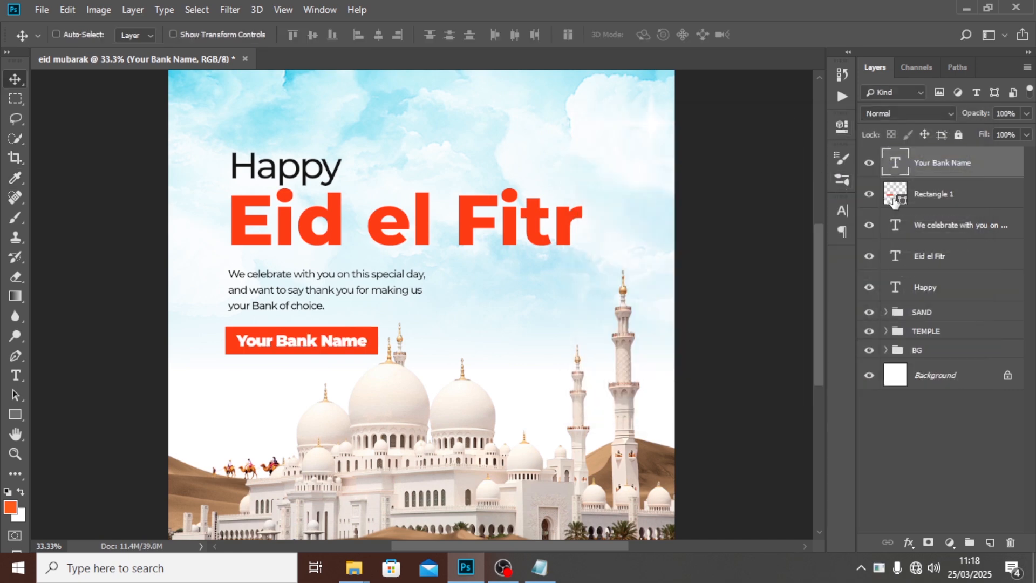
- Group the "Your Bank Name" text with its rectangle and rename the group BANK NAME
ctrl+click(937, 207)
key(ctrl+g)
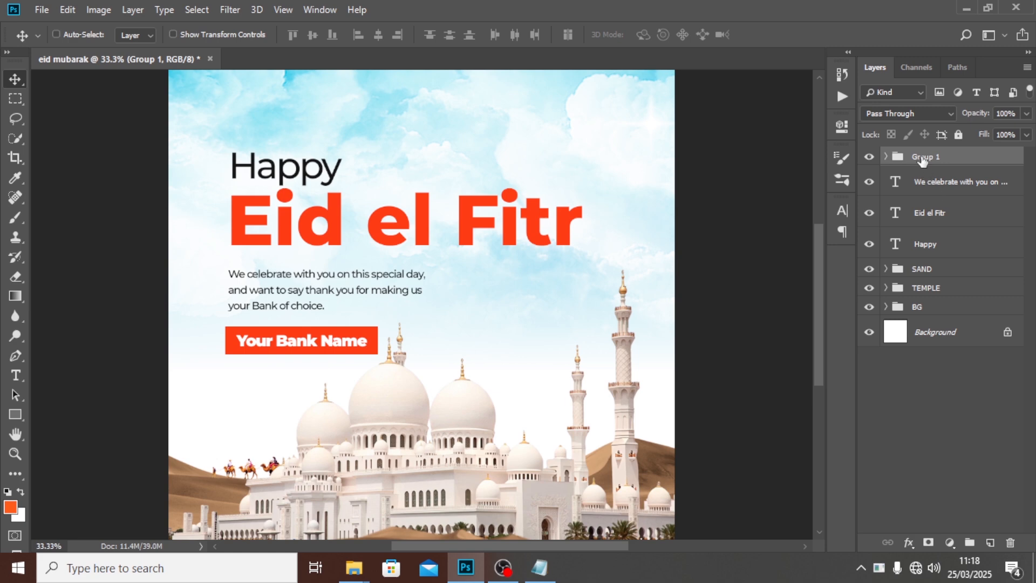
double_click(923, 157)
text(BANK NAME)
key(Return)
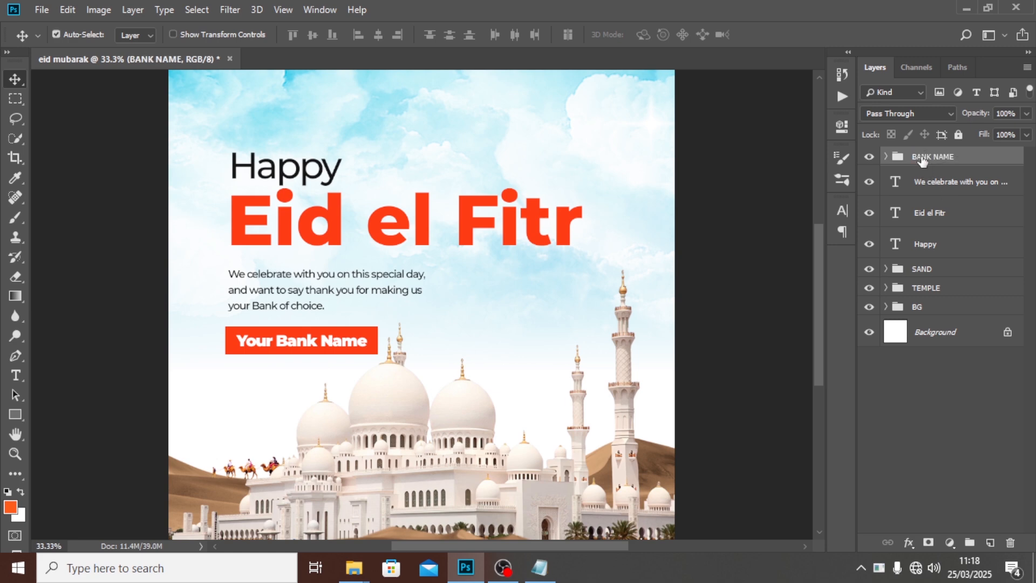
- Show the guides and nudge the three-line message text right to align its left edge with the vertical guide below "Eid el Fitr"
key(ctrl+plus)
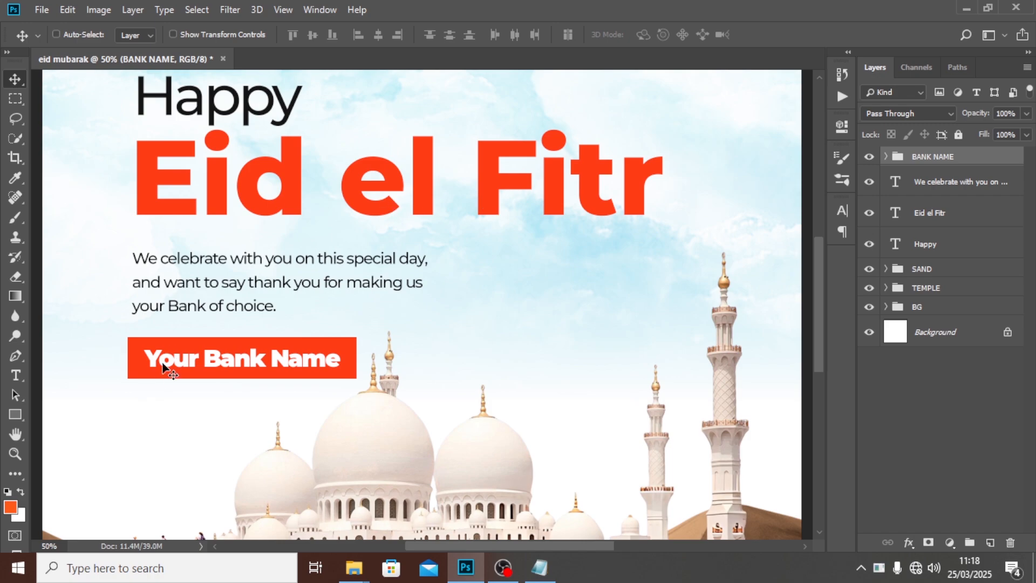
key(ctrl+semicolon)
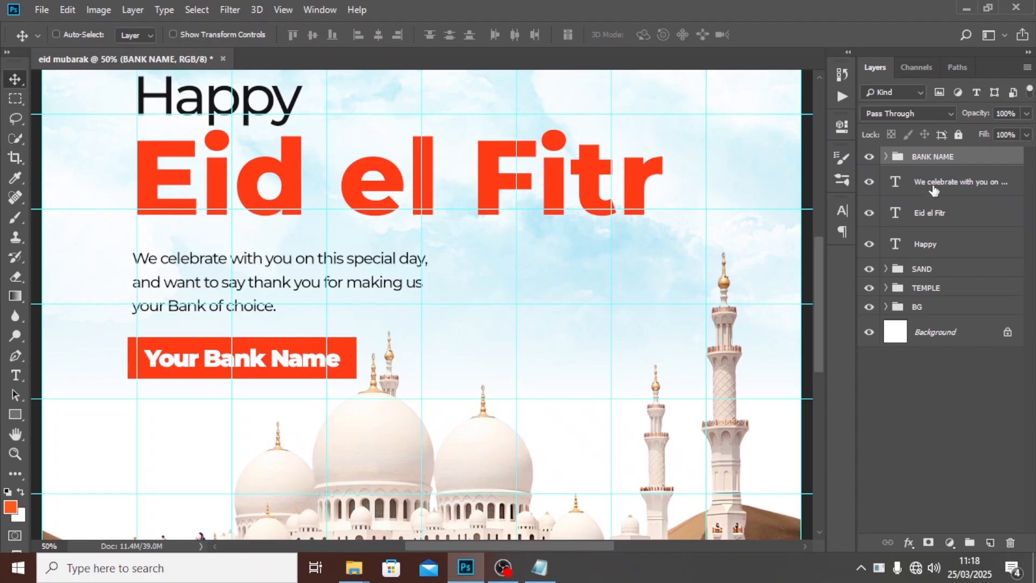
click(934, 186)
key(Right)
key(Right)
key(Right)
key(Right)
key(Right)
key(Right)
key(Right)
key(Right)
key(Right)
key(Right)
key(Right)
key(Right)
key(Right)
key(Right)
key(Right)
key(Right)
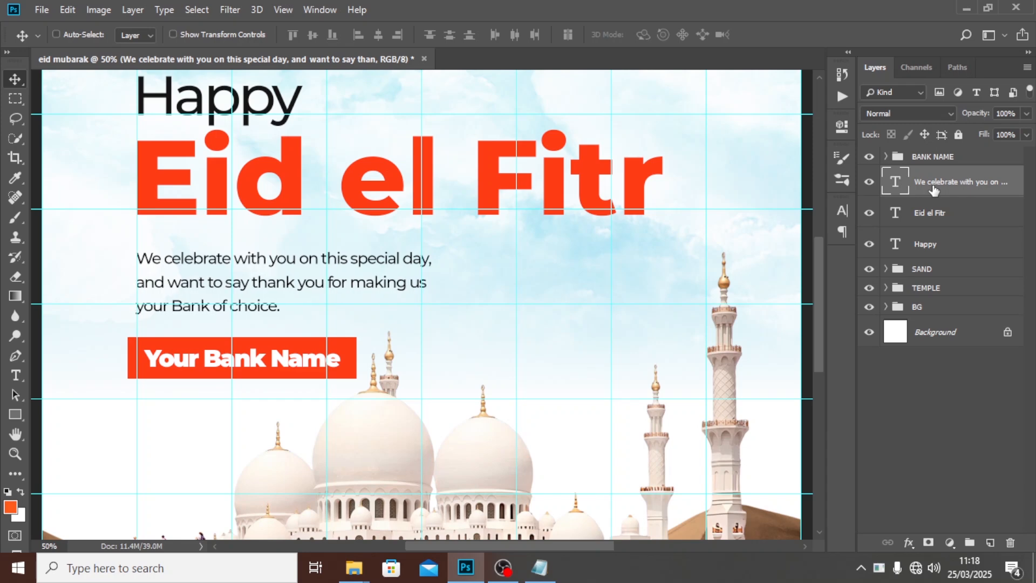
- Nudge the BANK NAME group right until the rectangle's left edge meets the same vertical guide as the message text
click(940, 161)
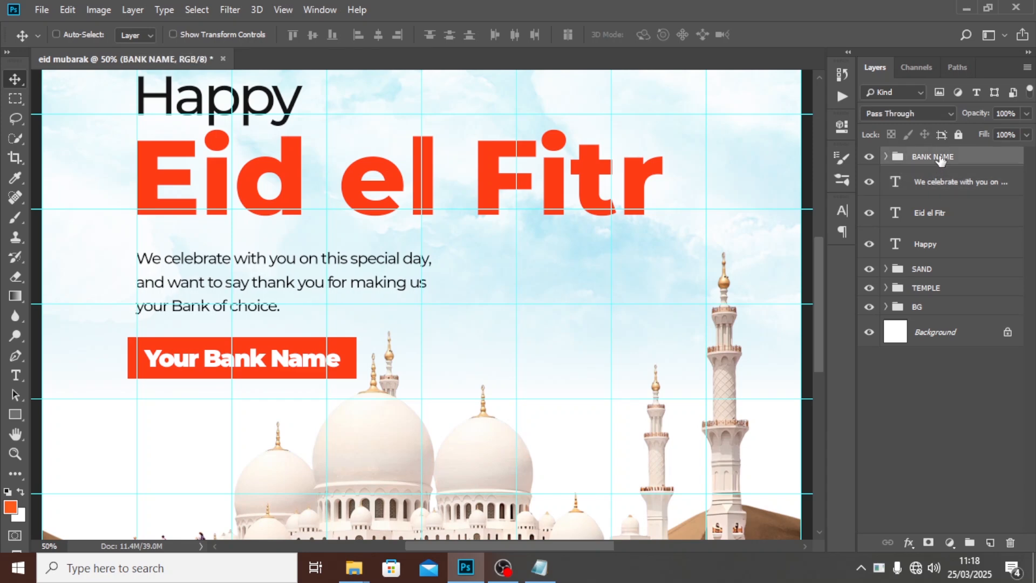
key(Right)
key(Right)
key(Right)
key(Right)
key(Right)
key(Right)
key(Right)
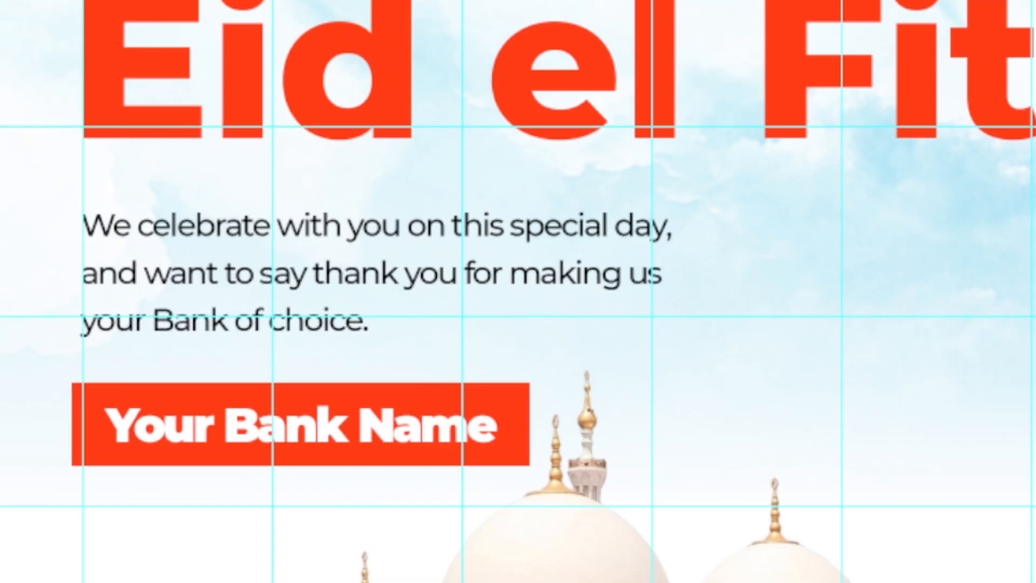
key(Right)
key(Right)
key(Right)
key(Right)
key(Right)
key(Right)
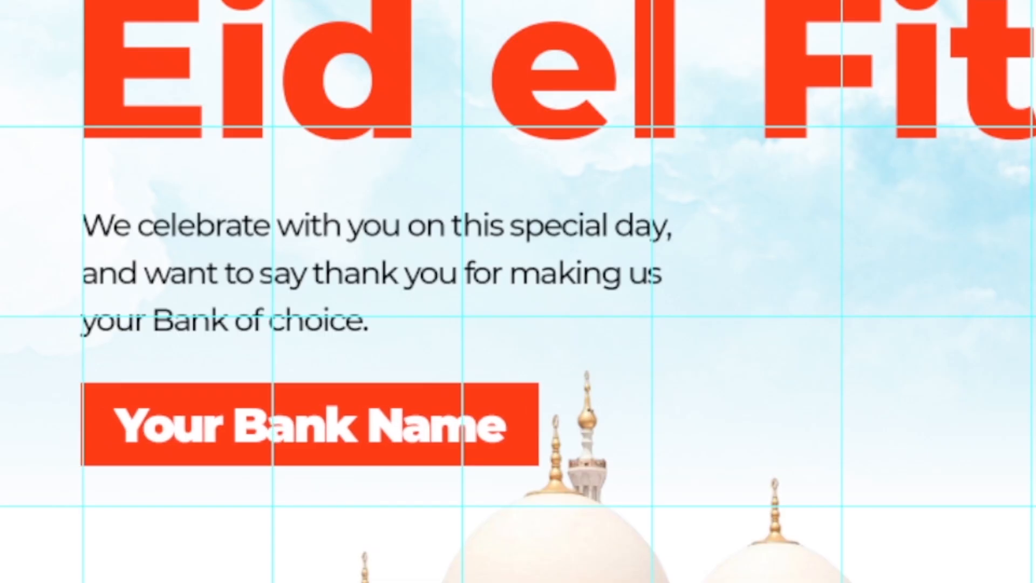
- Hide the guides and nudge the BANK NAME group down to widen the gap below the three-line message
key(ctrl+semicolon)
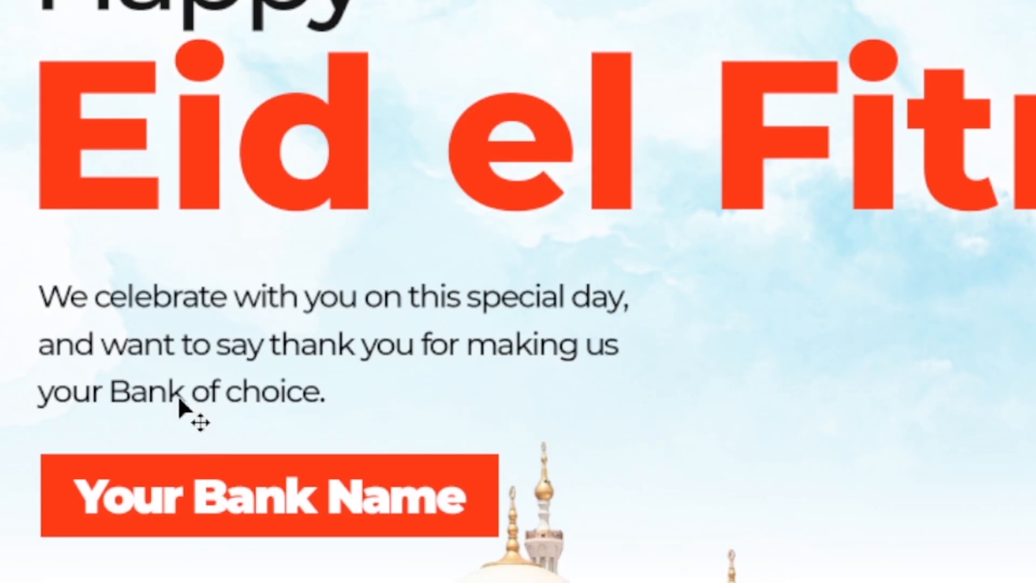
key(shift+Down)
key(shift+Down)
key(shift+Down)
key(shift+Down)
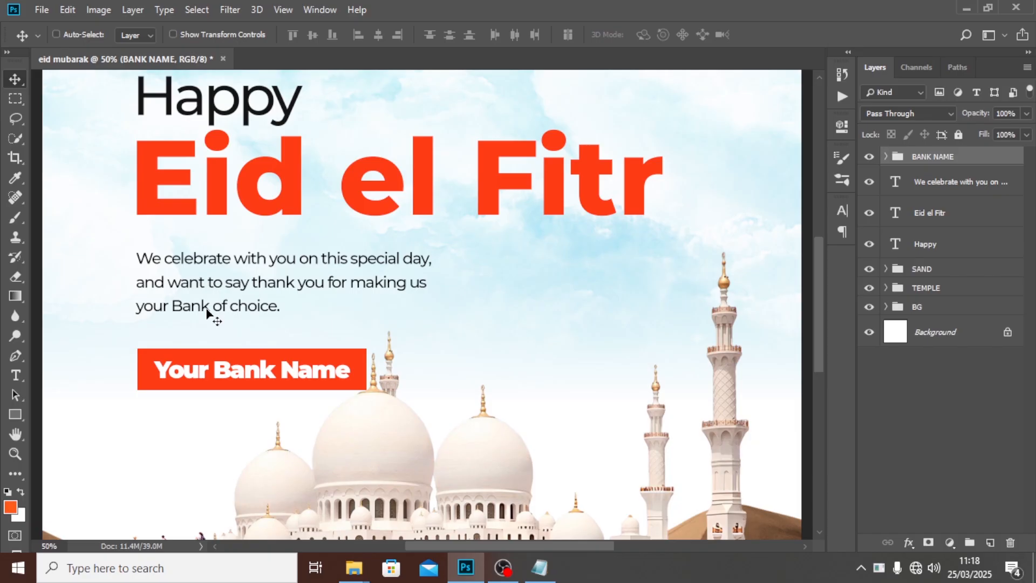
- Nudge the BANK NAME group up slightly to fine-tune the gap below the three-line message
key(Down)
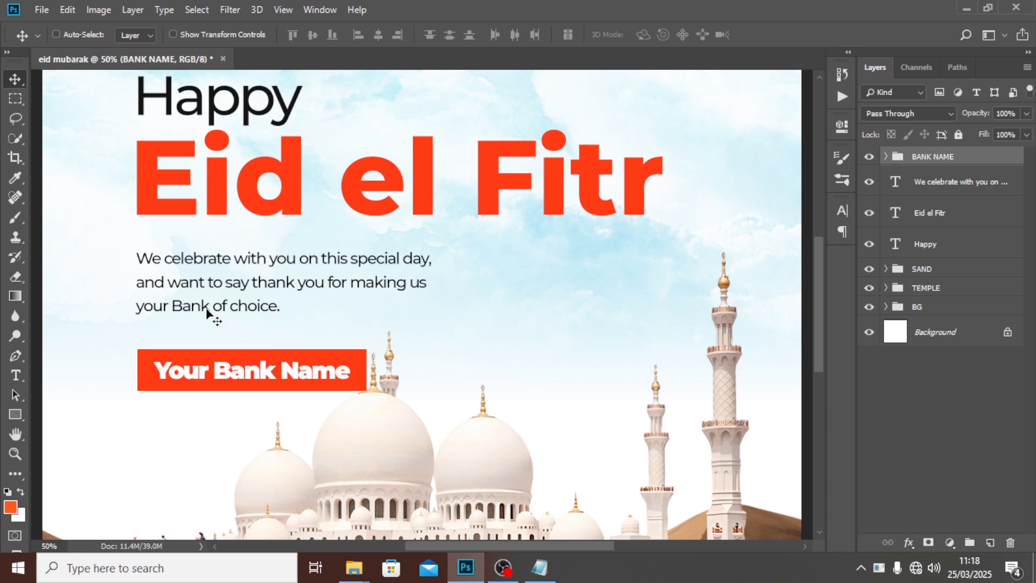
key(Up)
key(Up)
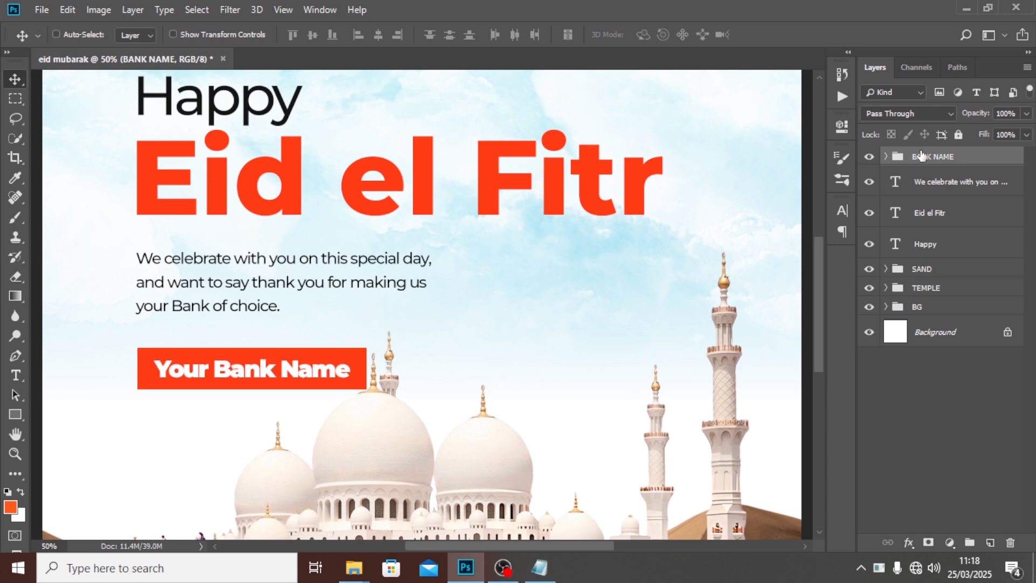
- Group the BANK NAME group with the message, "Eid el Fitr" and "Happy" text layers and rename the group TEXT
key(ctrl+0)
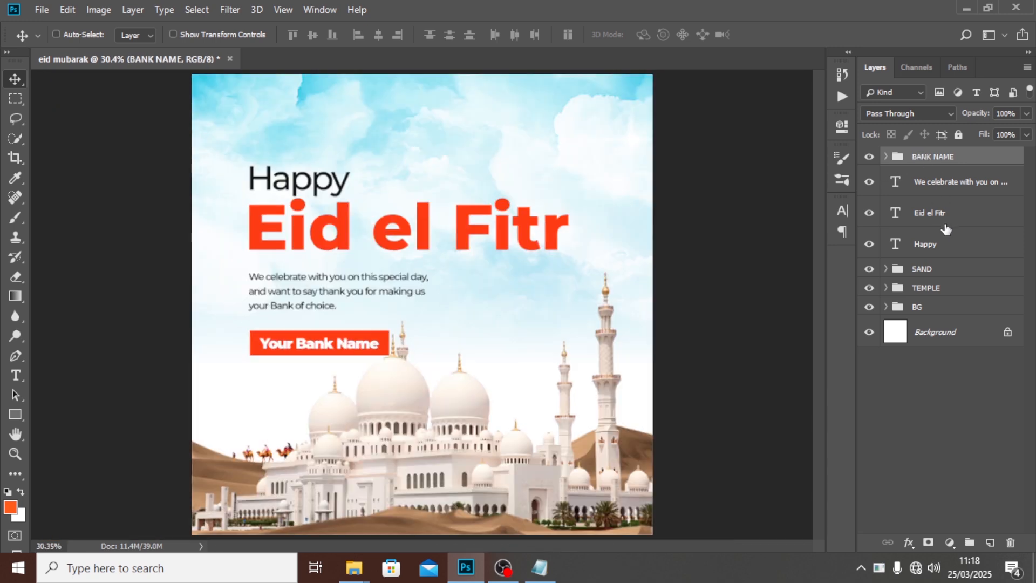
shift+click(929, 255)
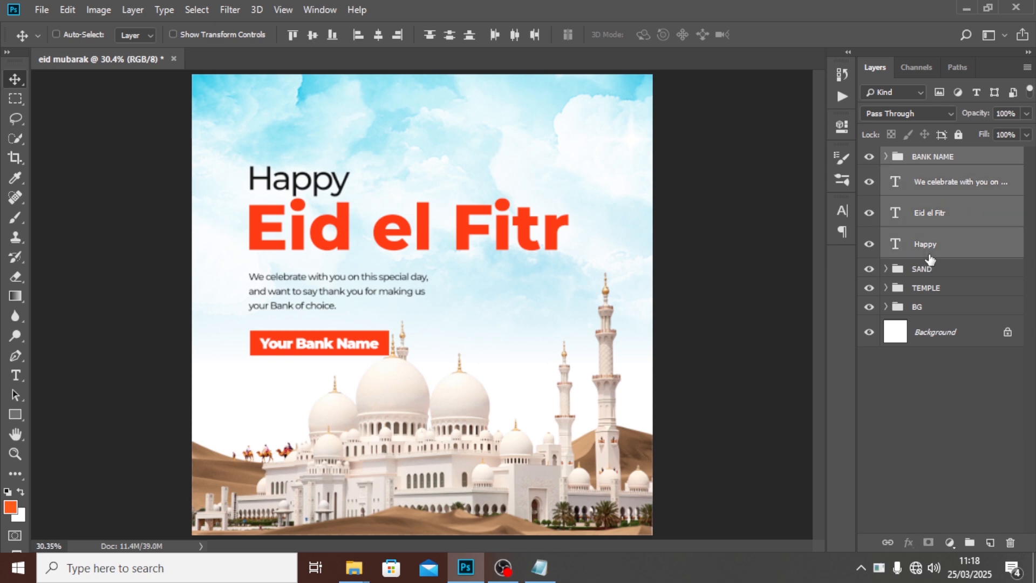
key(ctrl+g)
double_click(928, 155)
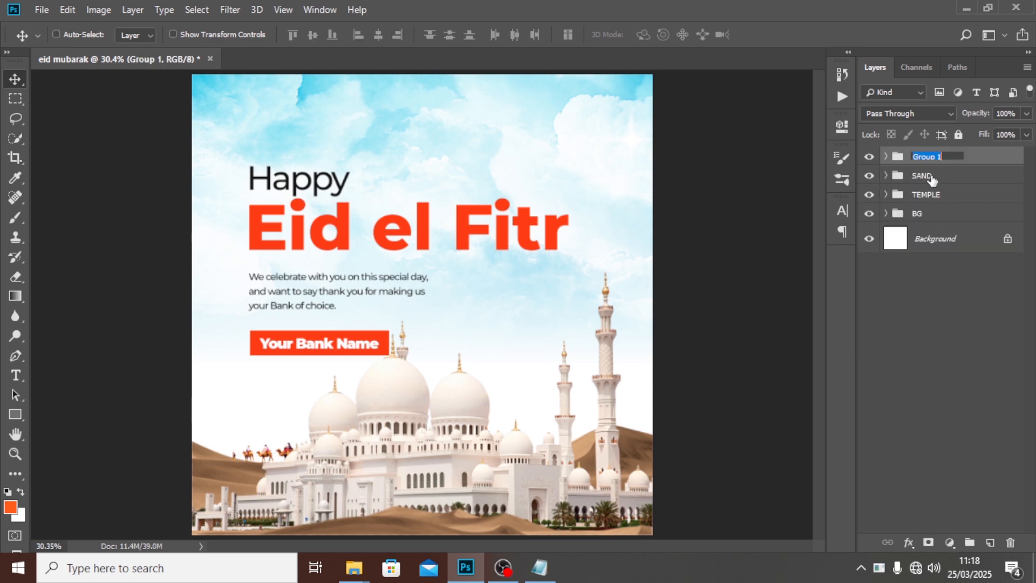
text(TEXT)
key(Return)
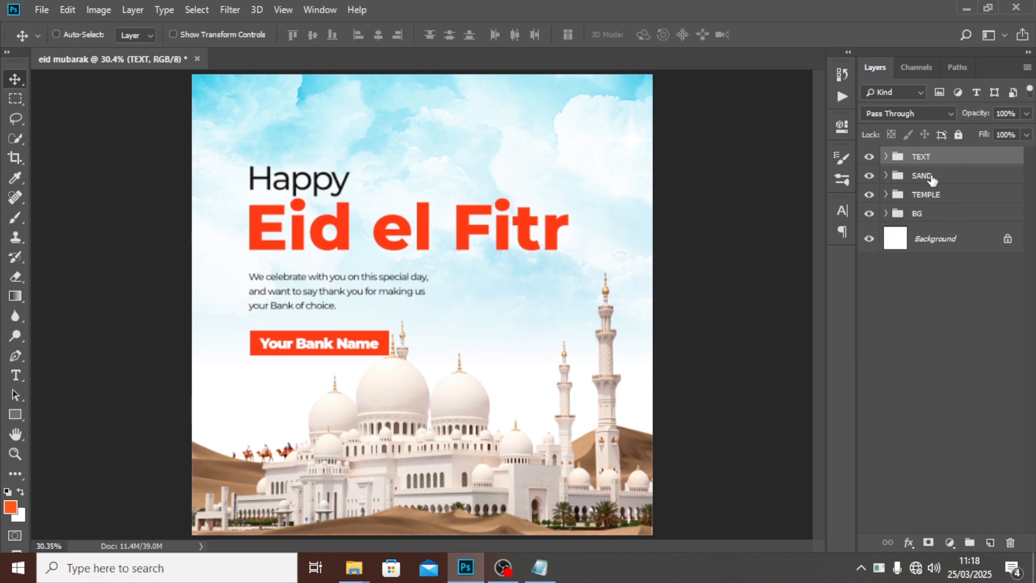
- Move the TEXT group beneath TEMPLE in the layer stack and nudge it right so the bank name label tucks behind the mosque's spire
drag(925, 162, 923, 210)
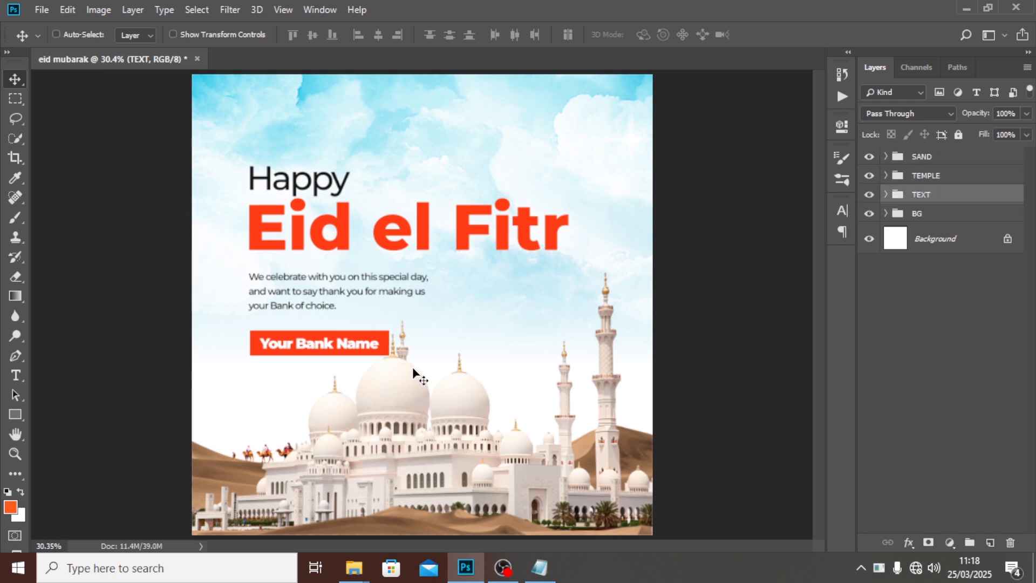
key(ctrl+plus)
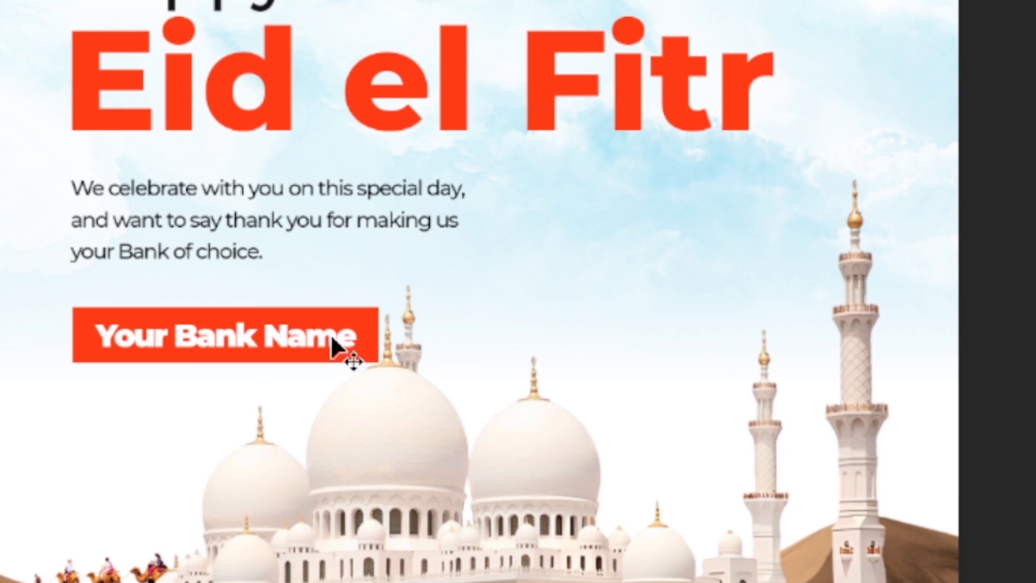
key(shift+Right)
key(shift+Right)
key(shift+Right)
key(shift+Right)
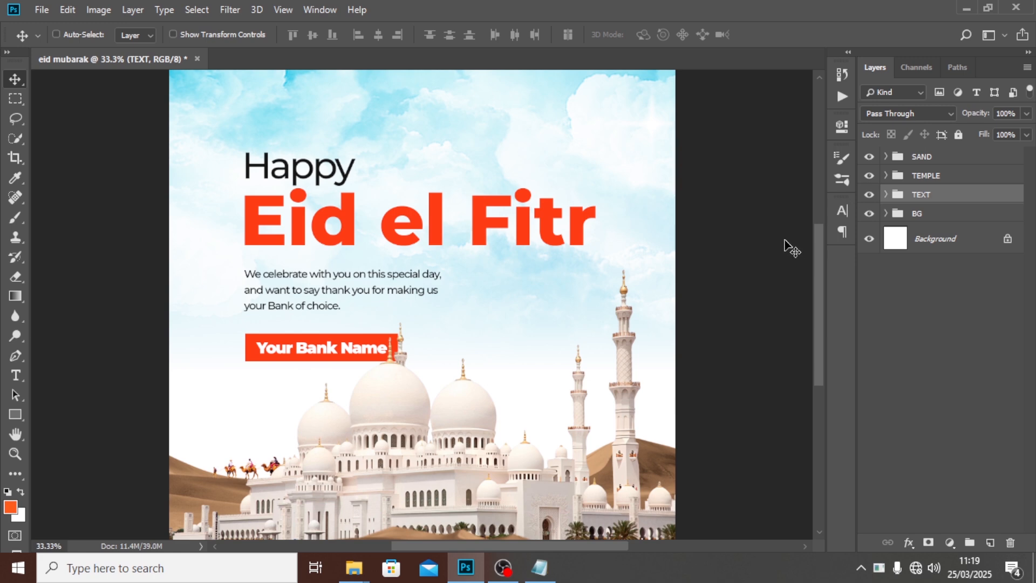
- Place the "LOGO copy" image as an embedded file and move it to the flyer's upper-right corner
key(ctrl+minus)
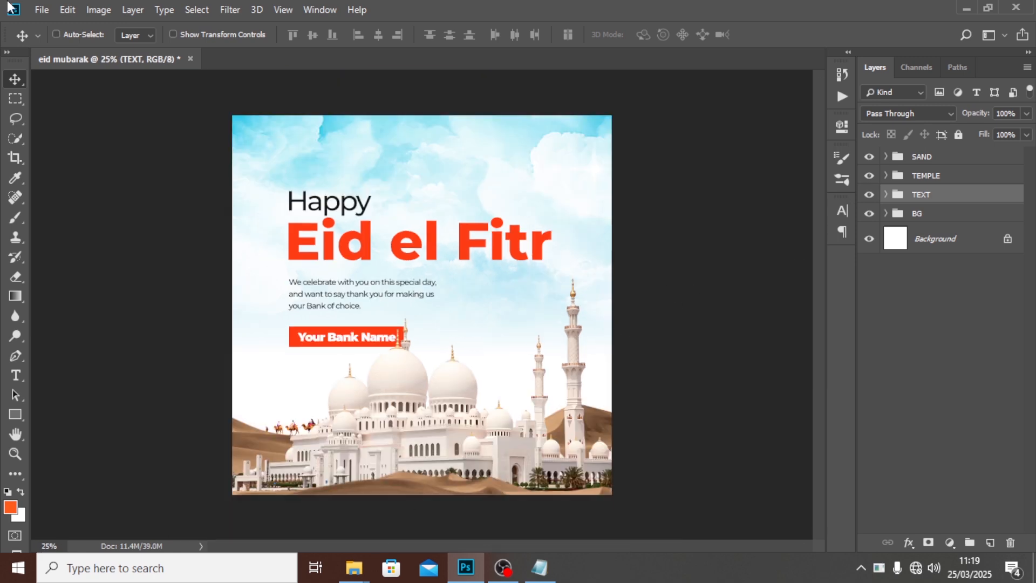
click(42, 10)
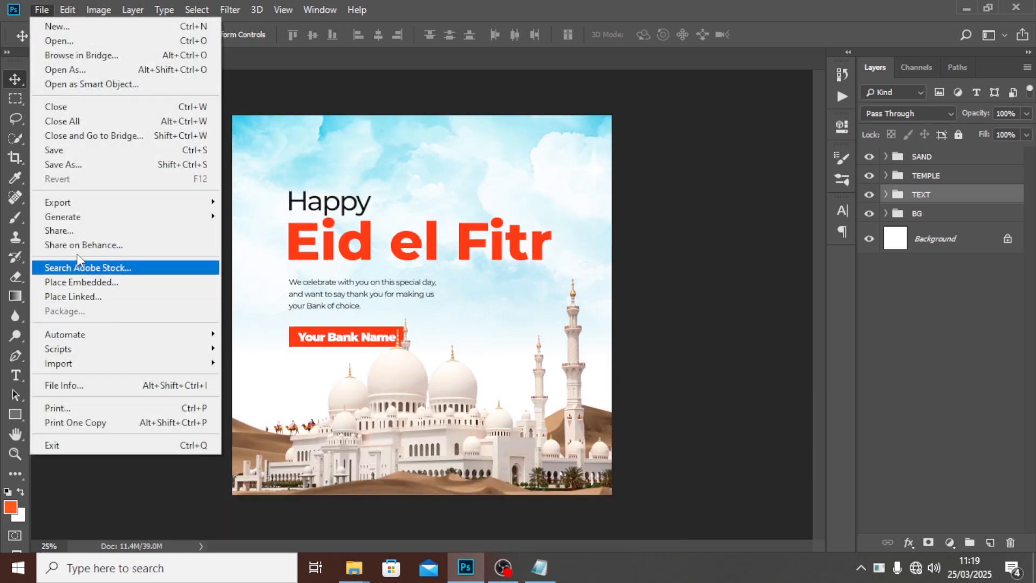
click(81, 282)
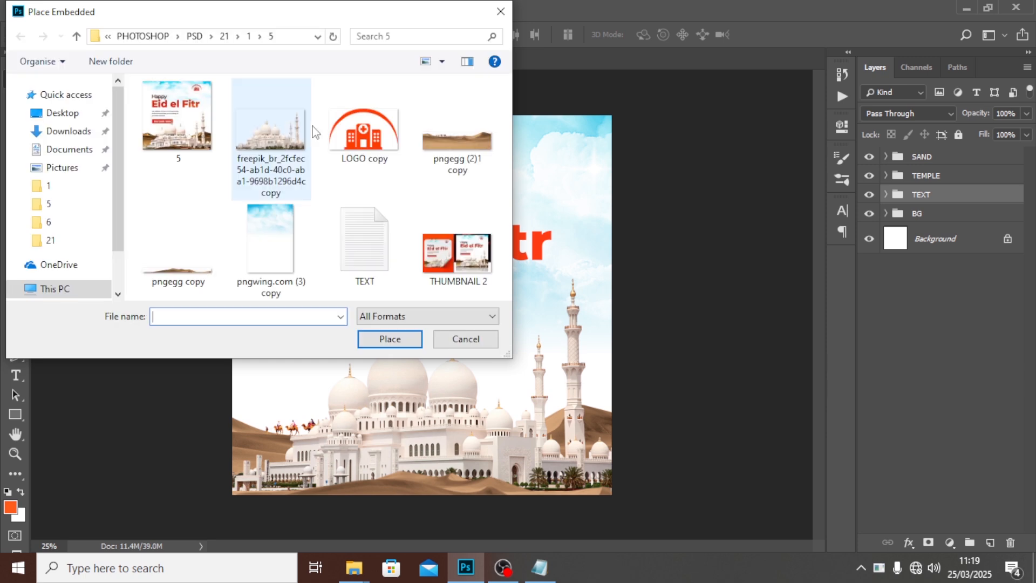
click(356, 127)
click(391, 341)
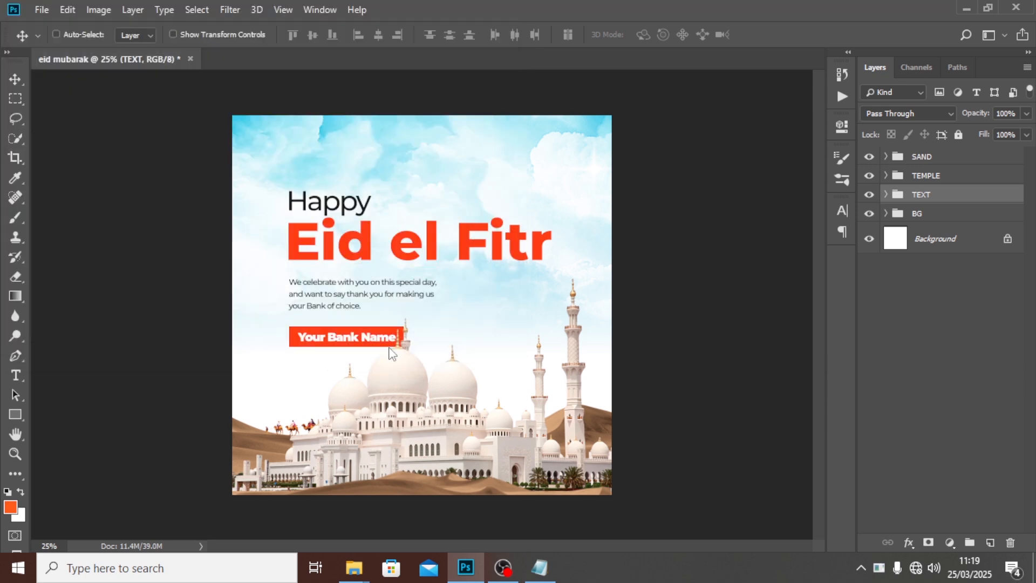
key(Return)
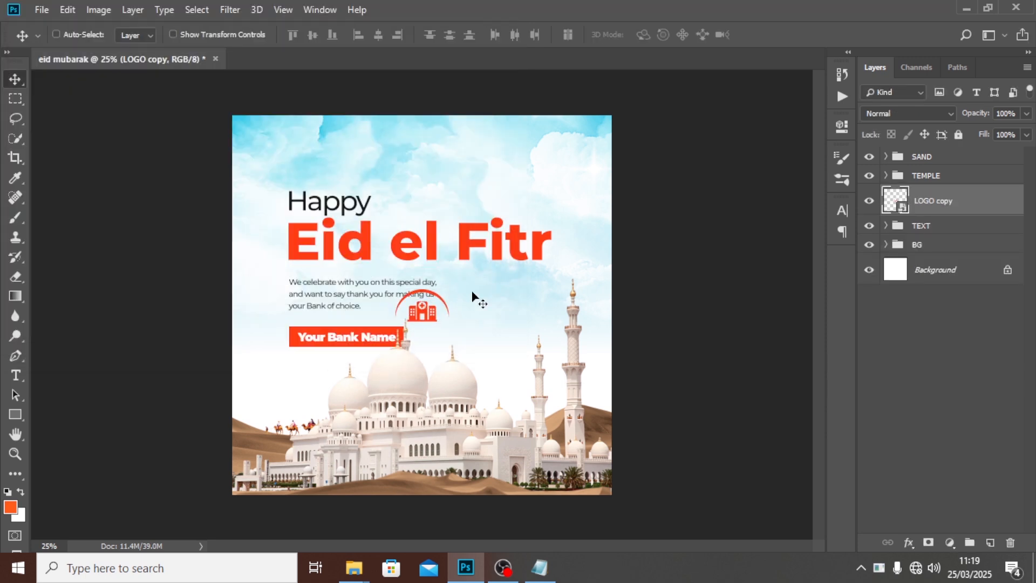
drag(433, 285, 580, 139)
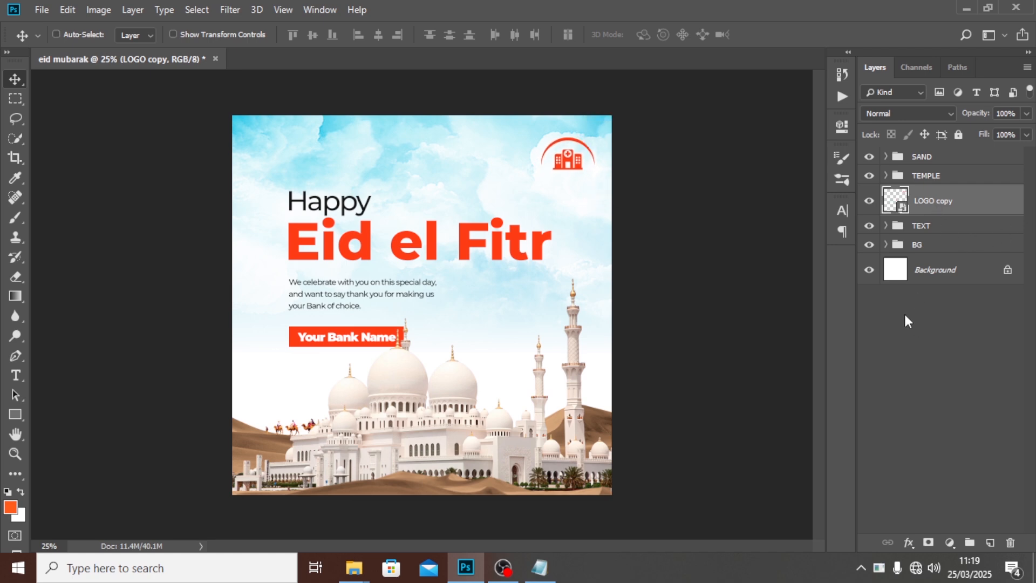
- On a new layer above SAND, paint one soft 500-size brush dab over "Fitr" in the red-orange sampled from the "Eid el Fitr" text
click(938, 159)
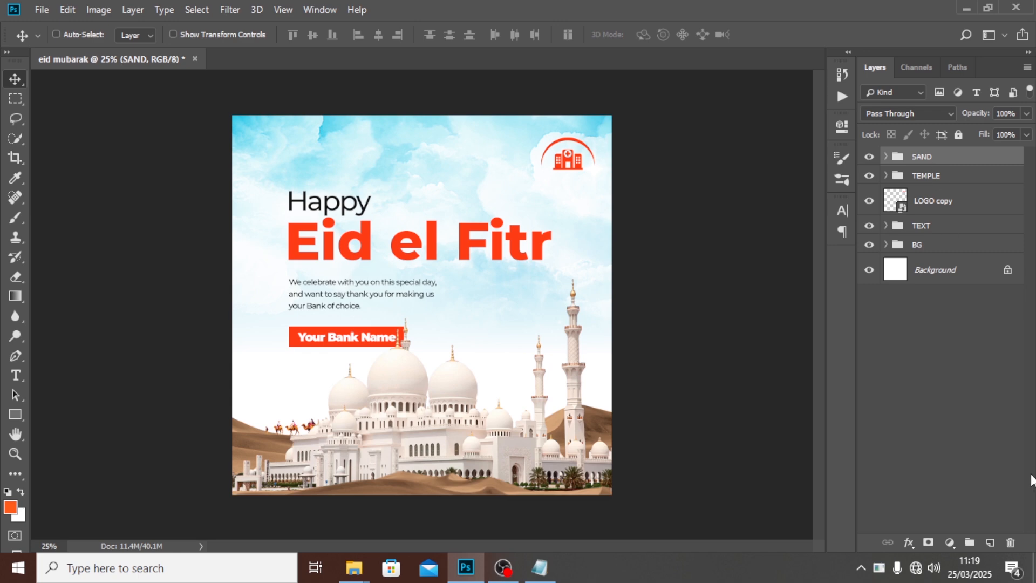
click(989, 543)
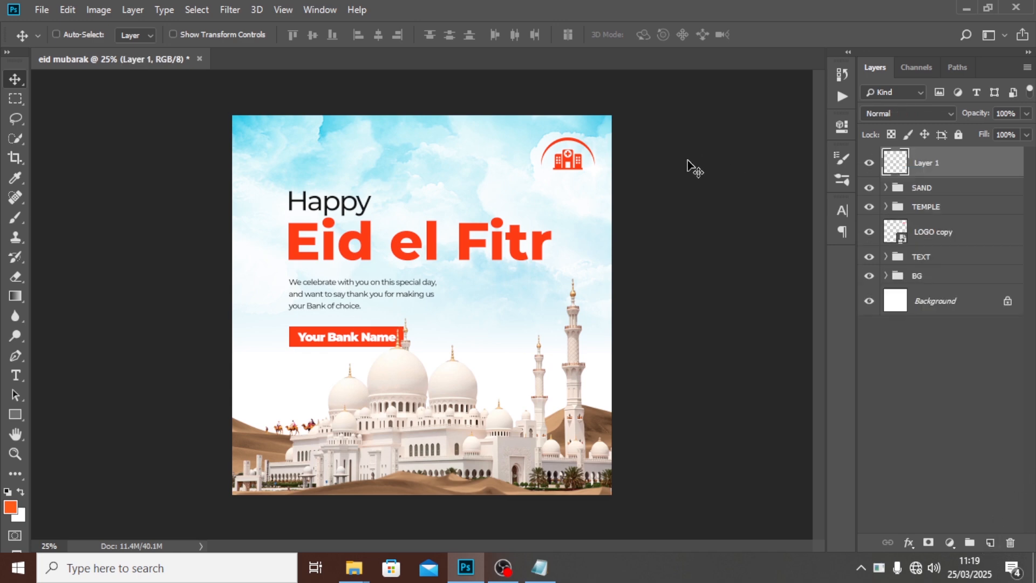
key(b)
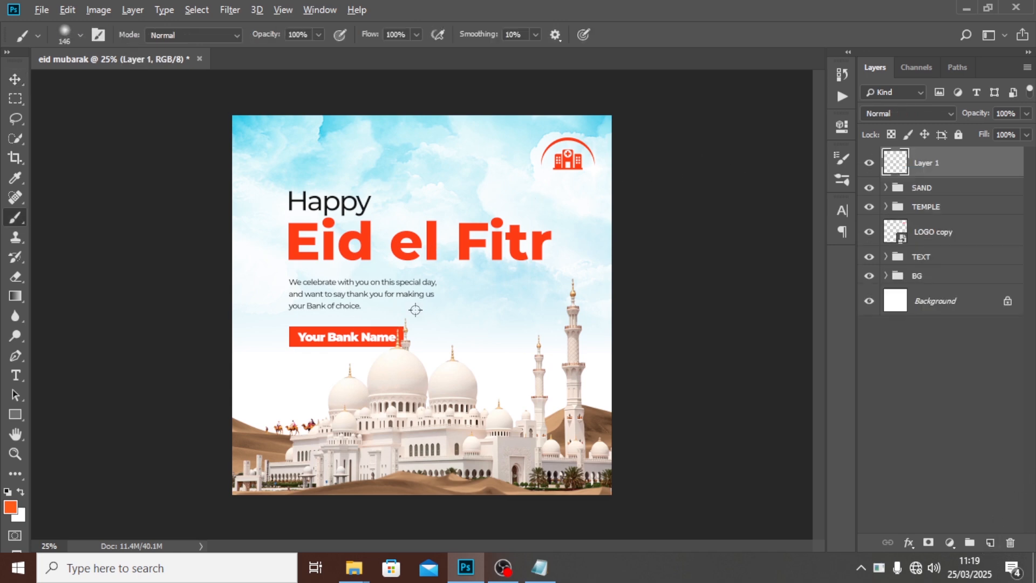
alt+click(461, 243)
key(bracketright)
key(bracketright)
key(bracketright)
key(bracketright)
key(bracketright)
key(bracketright)
click(519, 242)
- Set the glow layer's blend mode to Linear Dodge (Add) and scale the glow up to about 118%
click(882, 115)
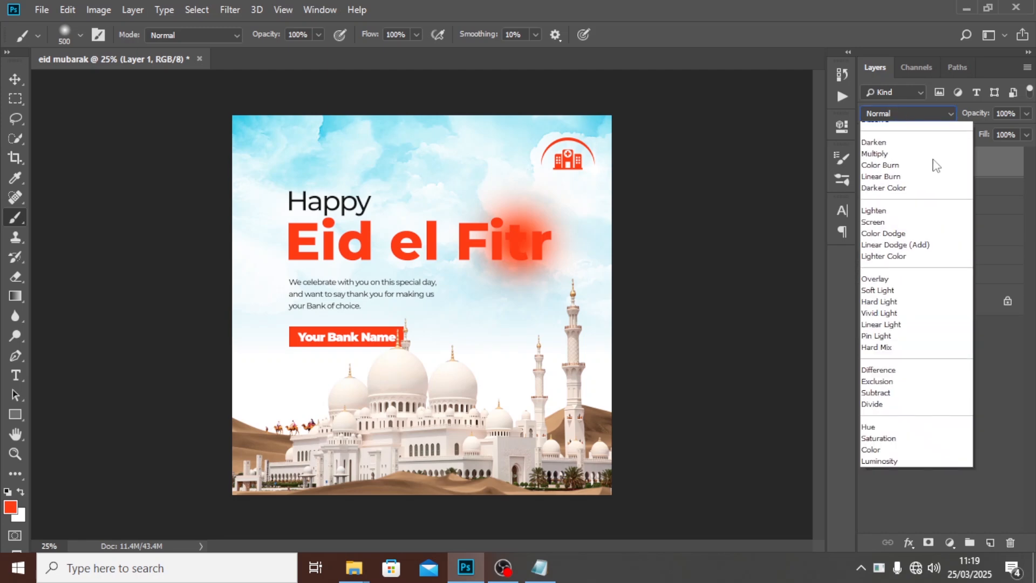
click(927, 263)
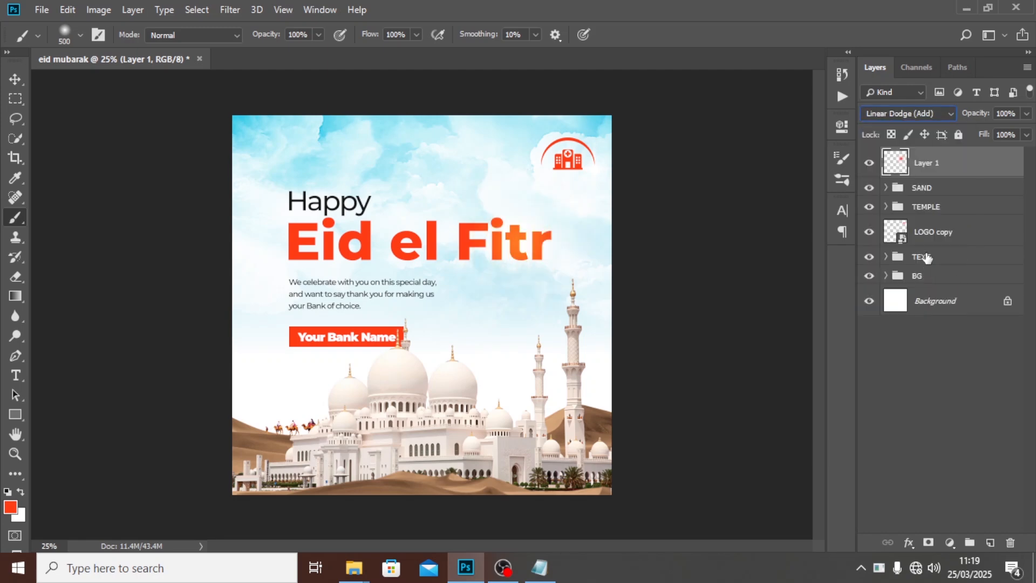
key(ctrl+t)
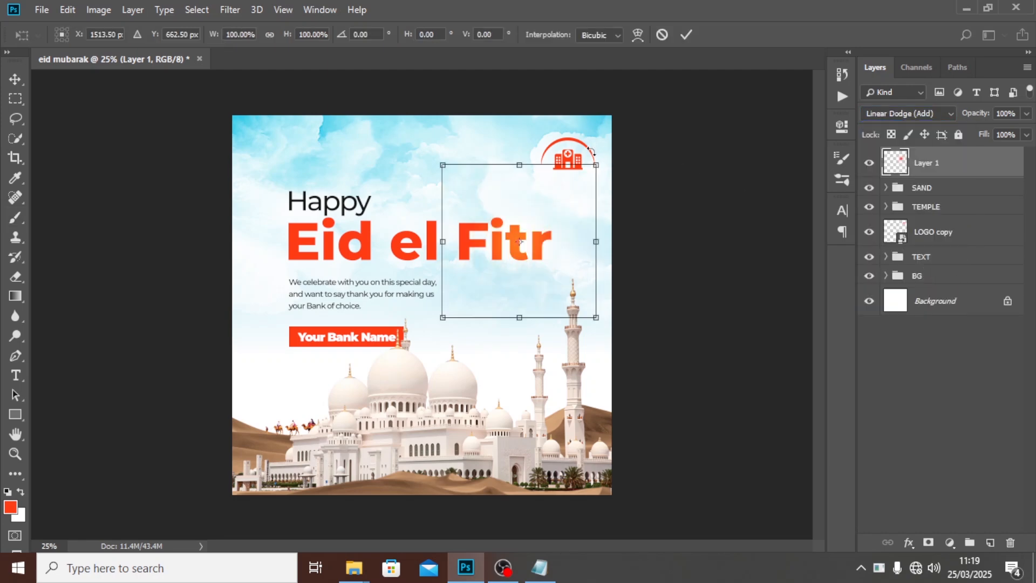
drag(596, 165, 613, 150)
key(Return)
key(b)
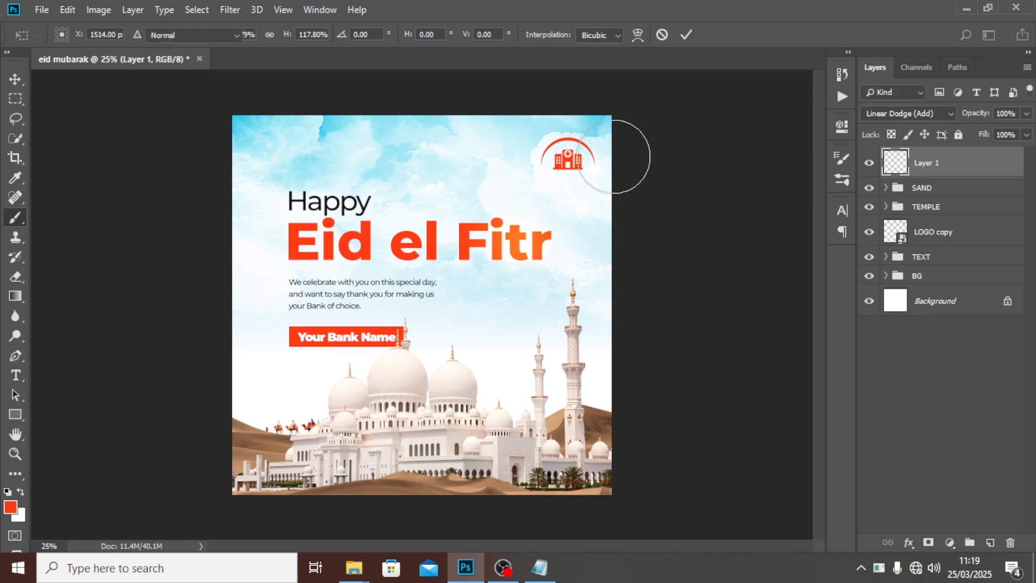
- Duplicate the glow layer and move the copy onto the left end of the bank name label
key(ctrl+j)
key(v)
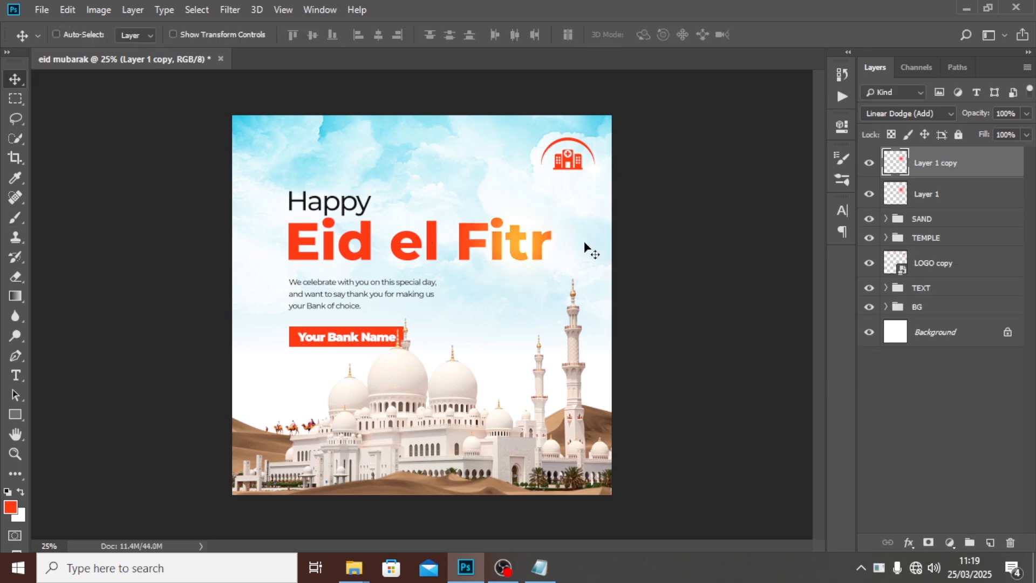
drag(590, 250, 294, 356)
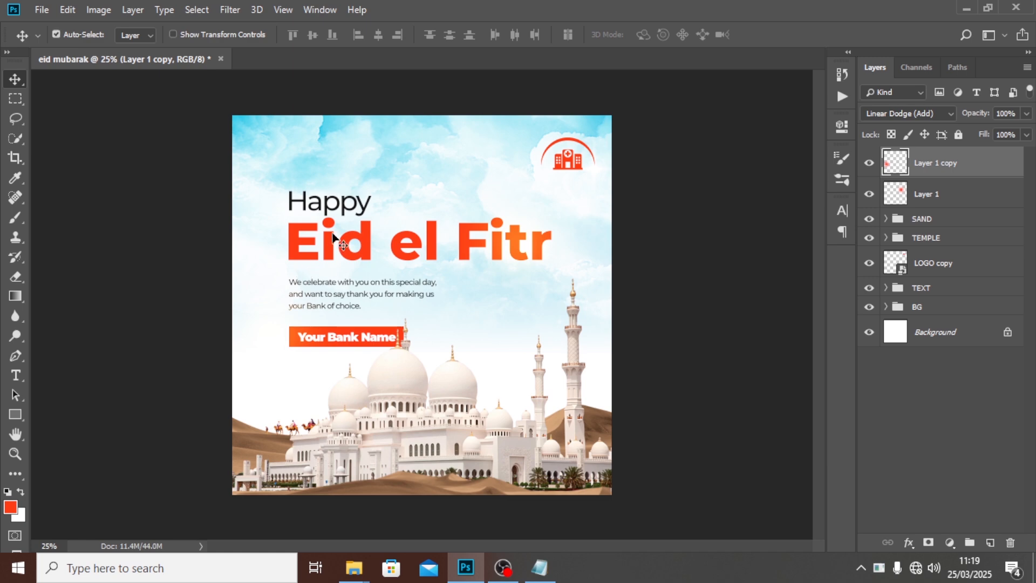
- Duplicate the glow onto the start of "Eid", and duplicate the bank name label's glow in place to intensify it
key(ctrl+j)
drag(278, 340, 314, 257)
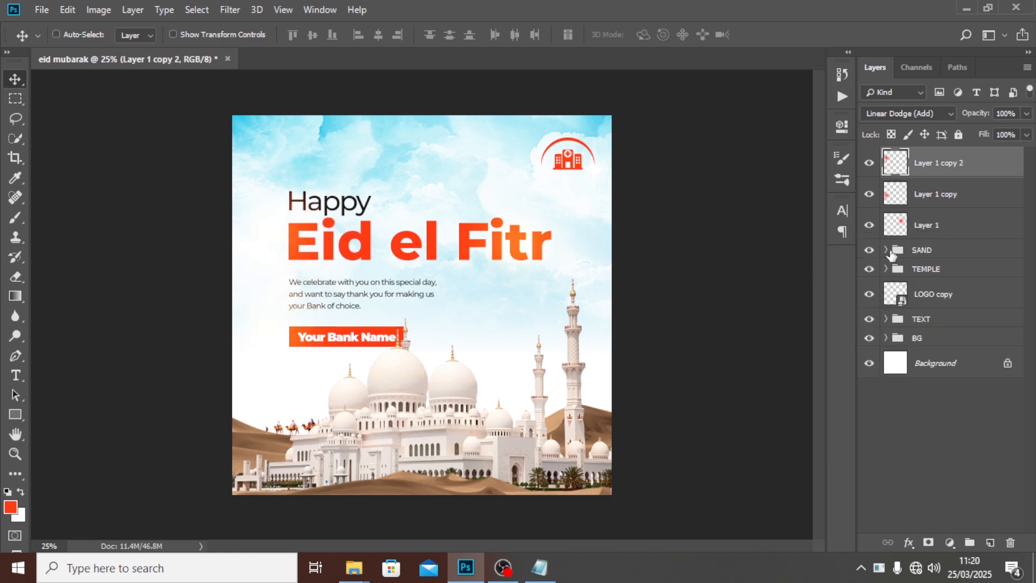
click(925, 201)
key(ctrl+j)
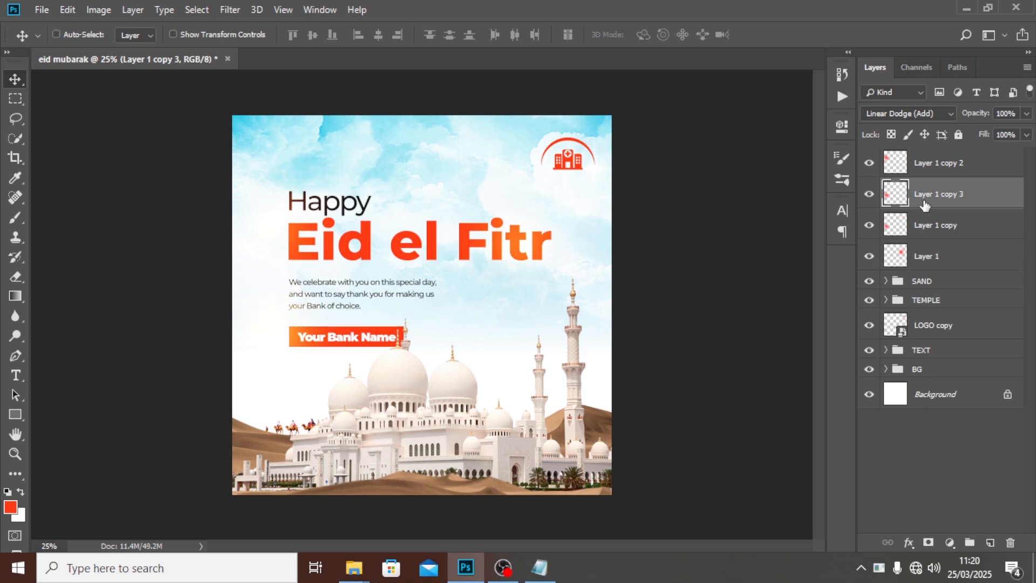
- Group the four glow layers and rename the group GLOW
click(961, 165)
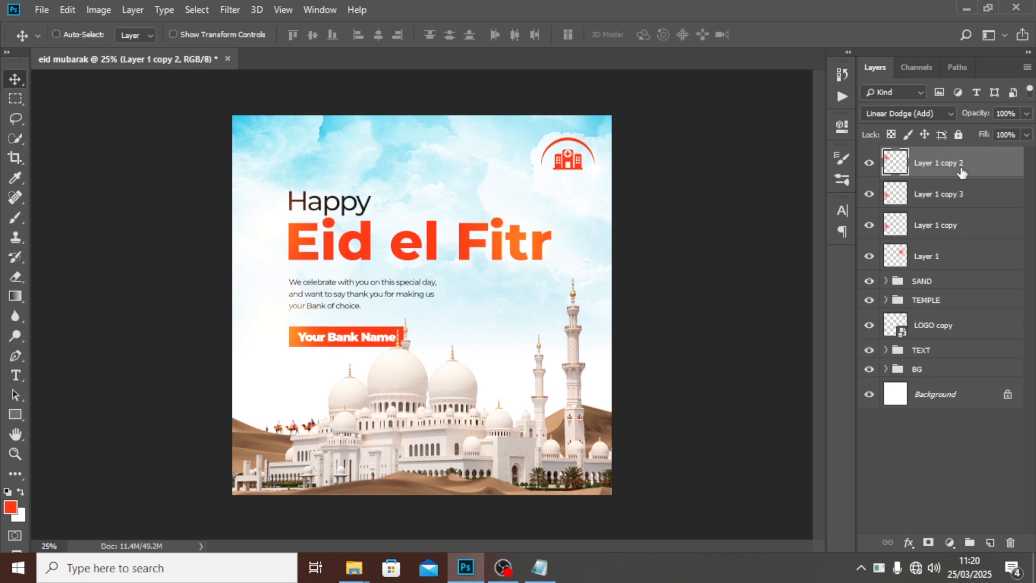
shift+click(937, 262)
key(ctrl+g)
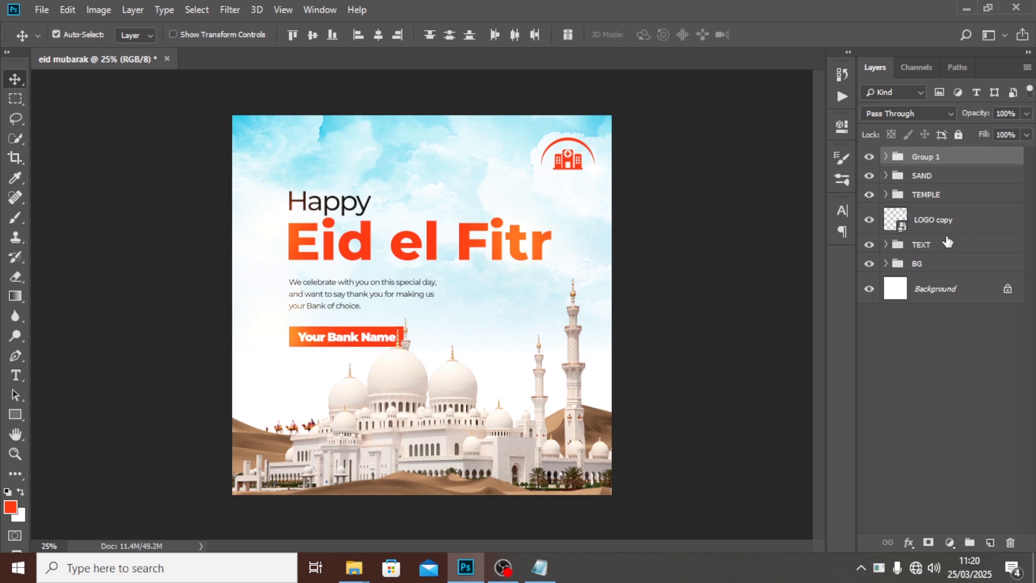
double_click(927, 158)
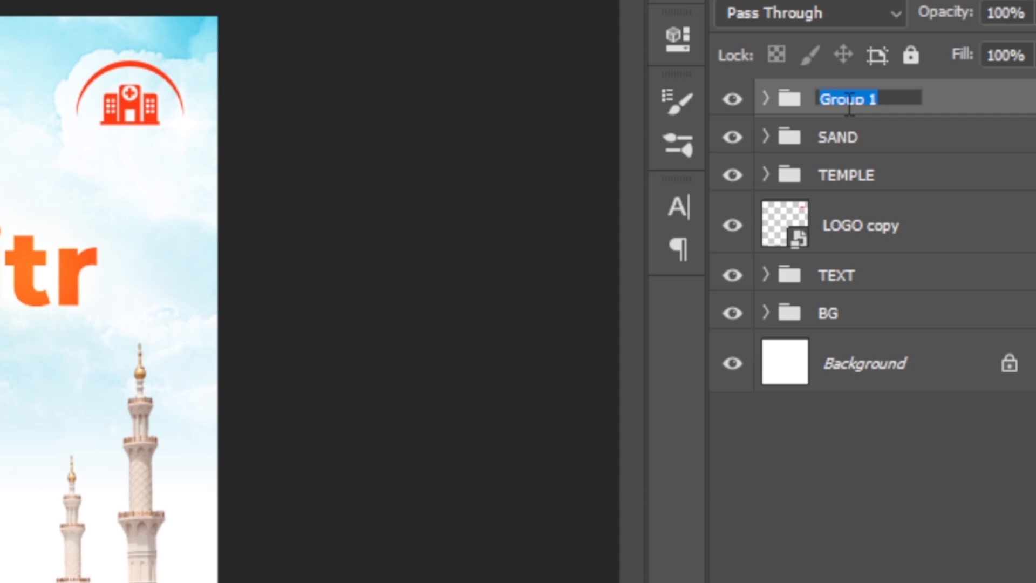
text(GLOW)
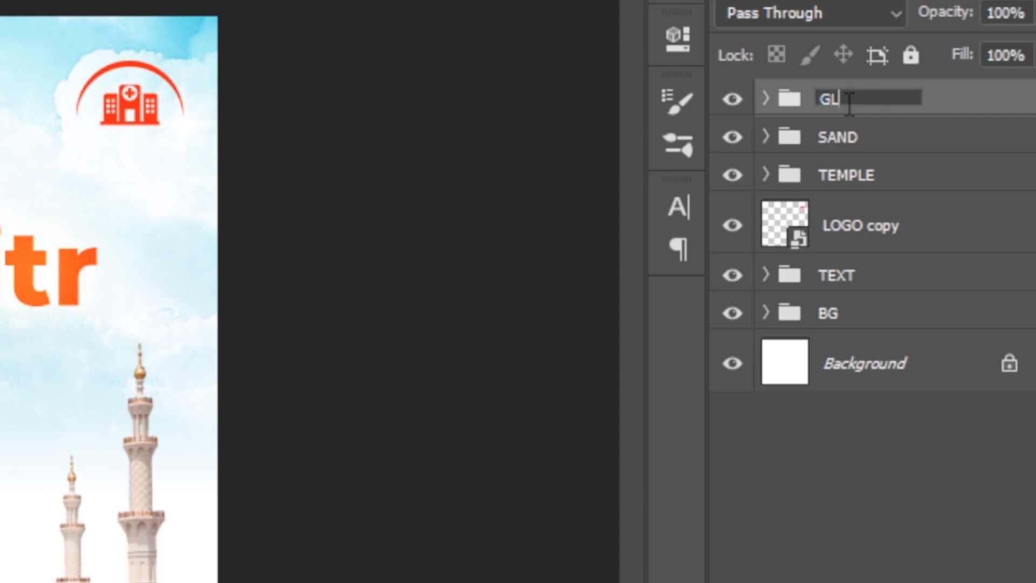
key(Return)
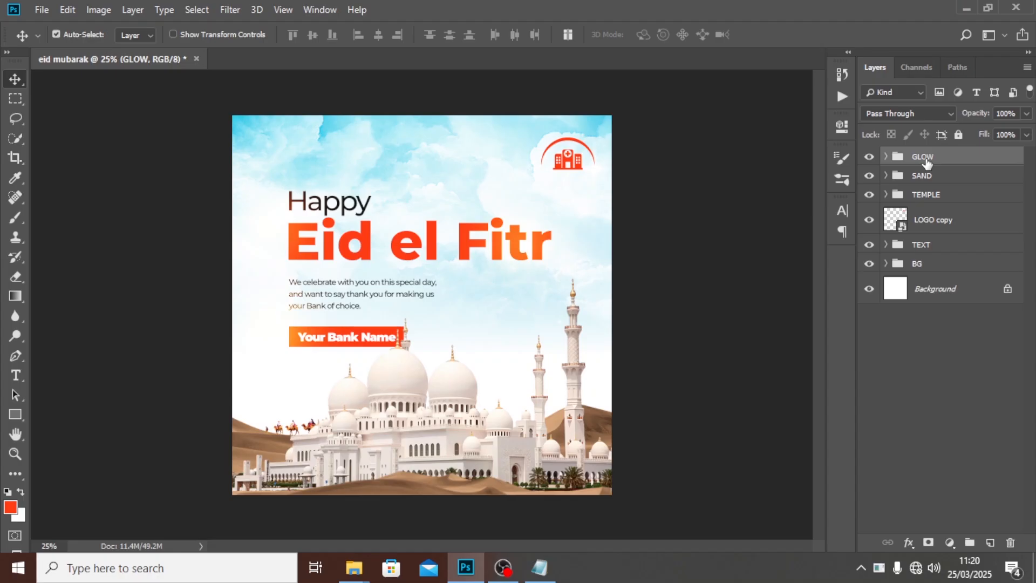
- Stamp all visible layers into a new merged layer on top and convert it to a smart object
key(ctrl+shift+alt+e)
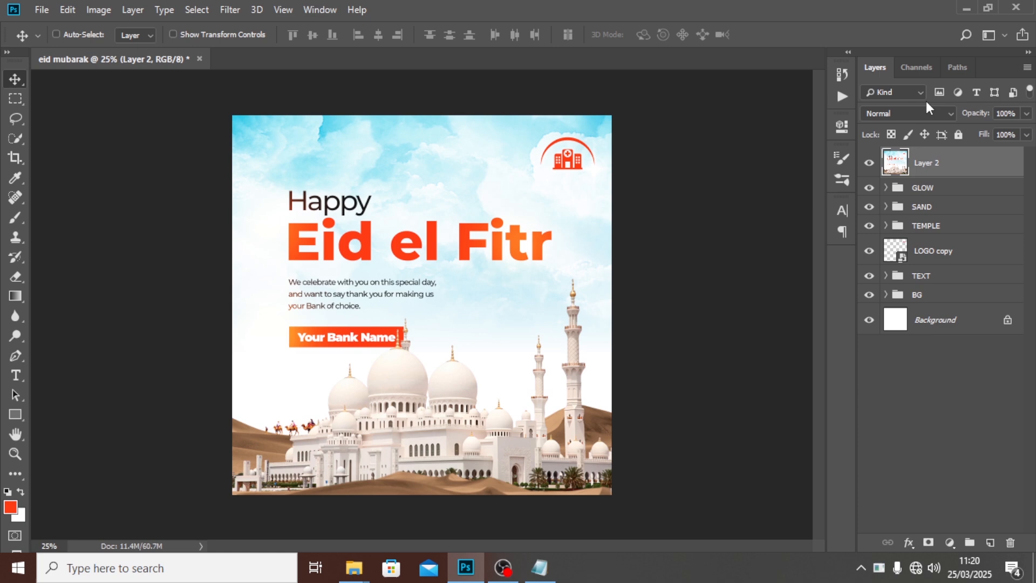
right_click(924, 164)
click(826, 184)
- Open the Camera Raw Filter on the merged smart object and set Contrast to +46 and Highlights to +33
click(229, 8)
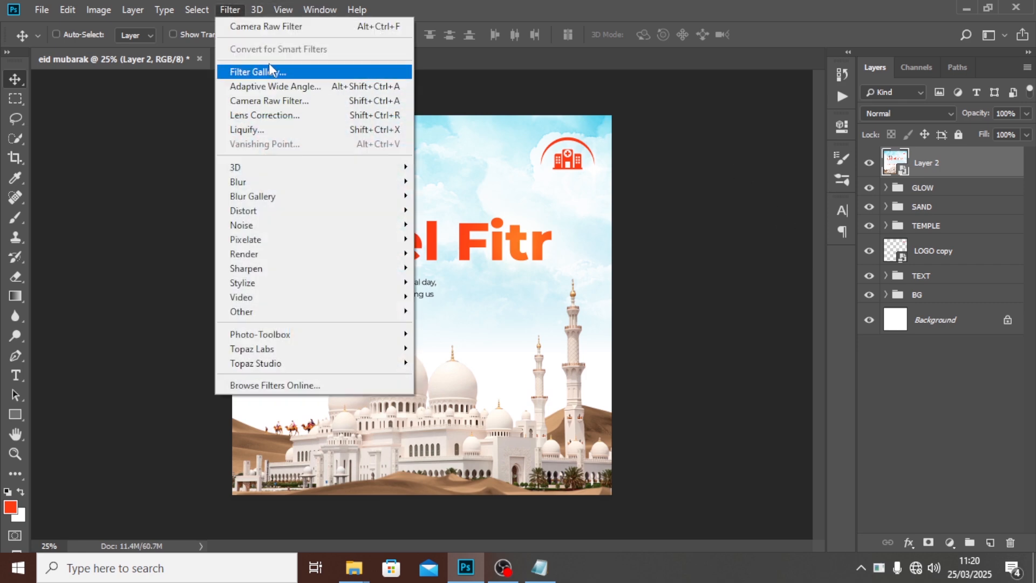
click(278, 31)
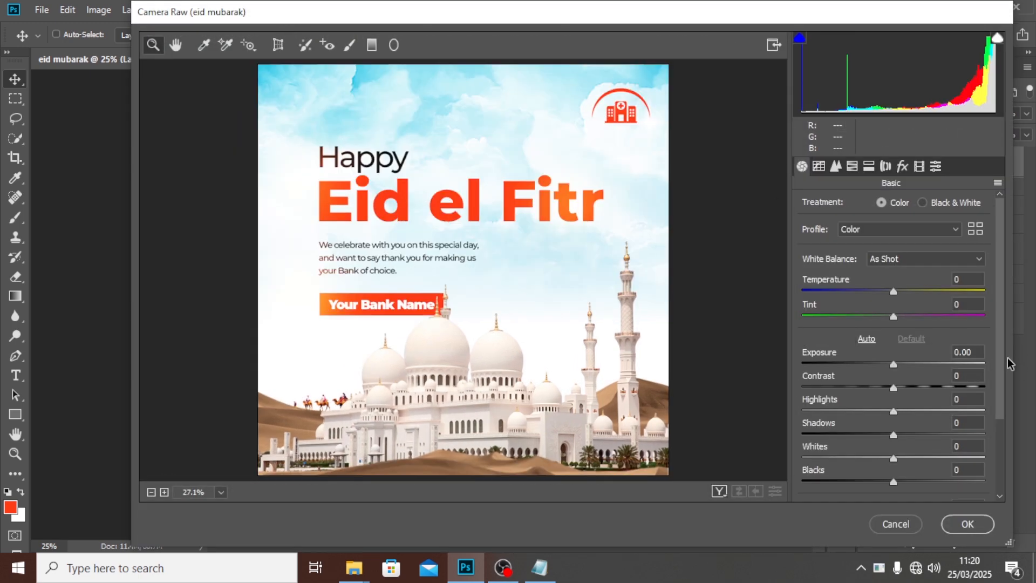
drag(1002, 364, 1002, 428)
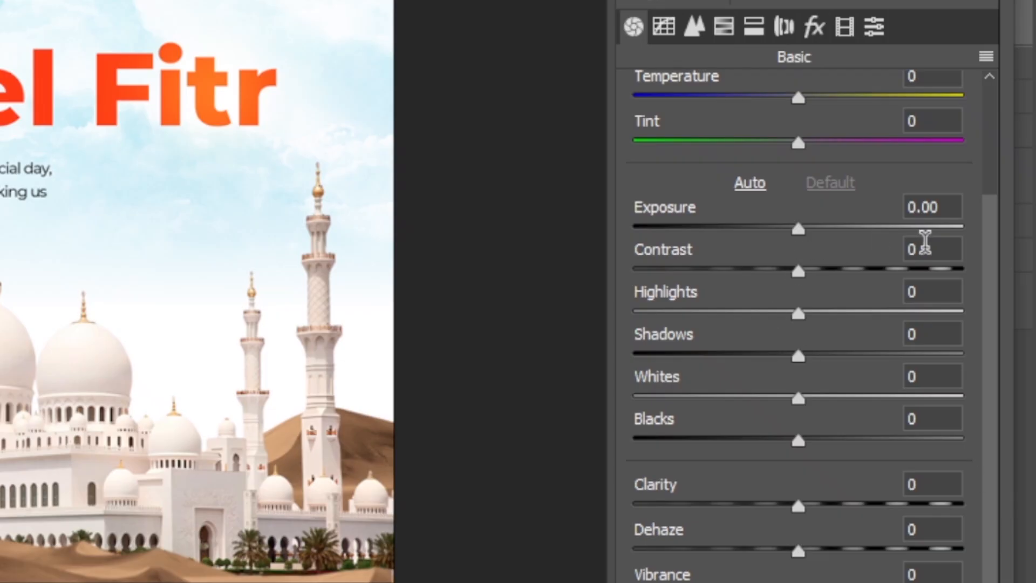
click(966, 289)
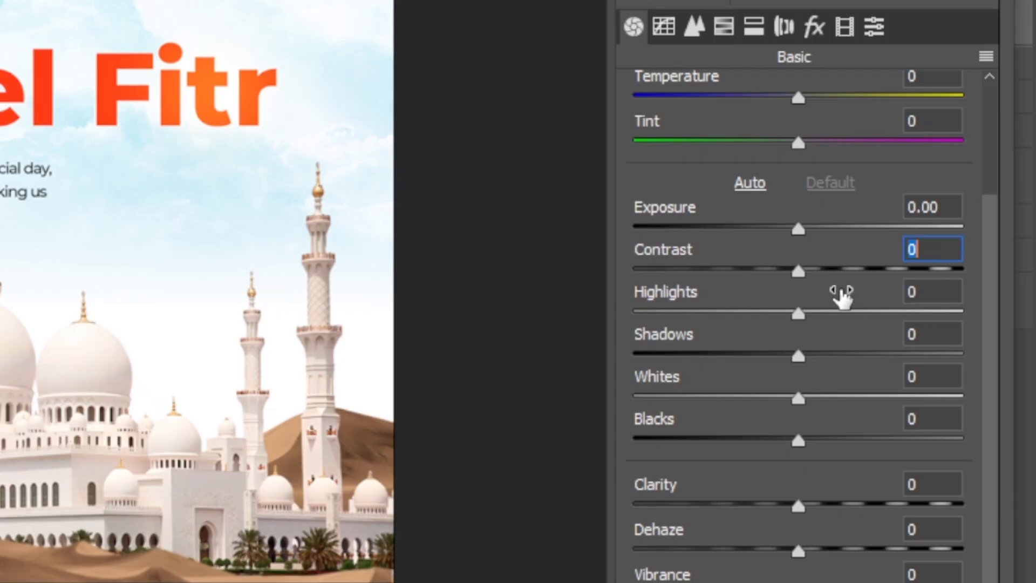
text(46)
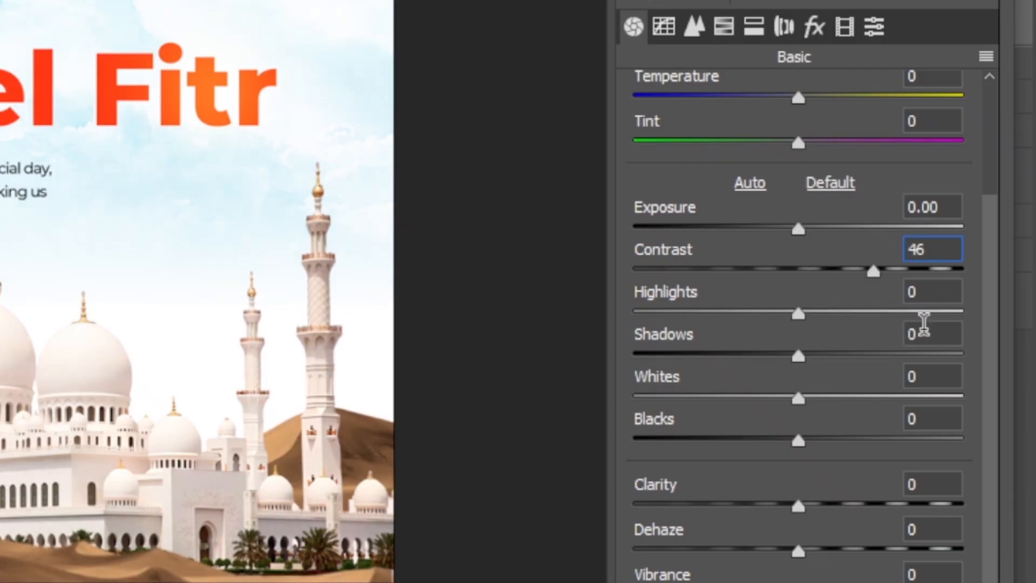
drag(855, 311, 832, 273)
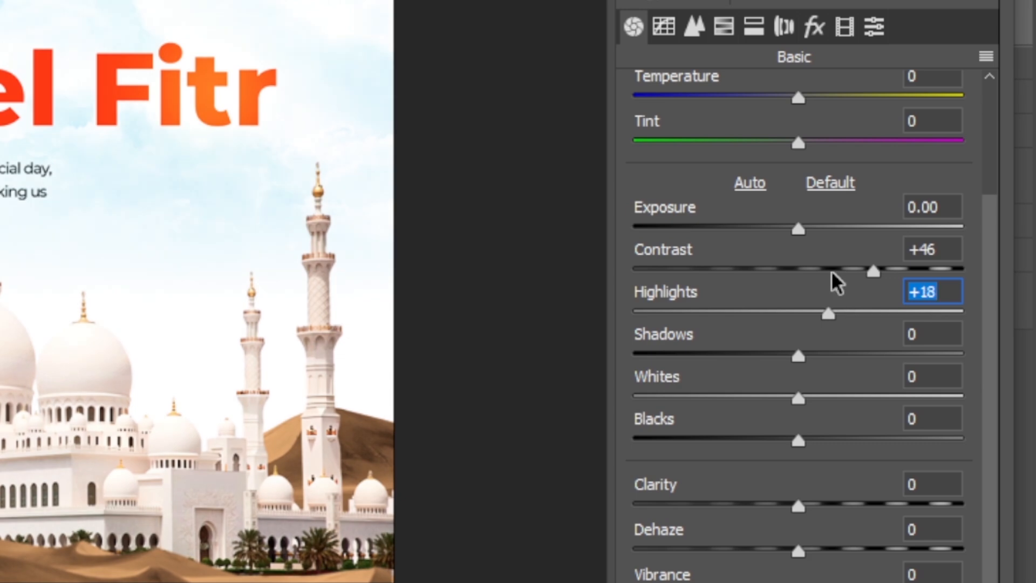
text(33)
- Set Shadows to +8, Whites to +26 and Blacks to -22 in the basic adjustments
click(926, 332)
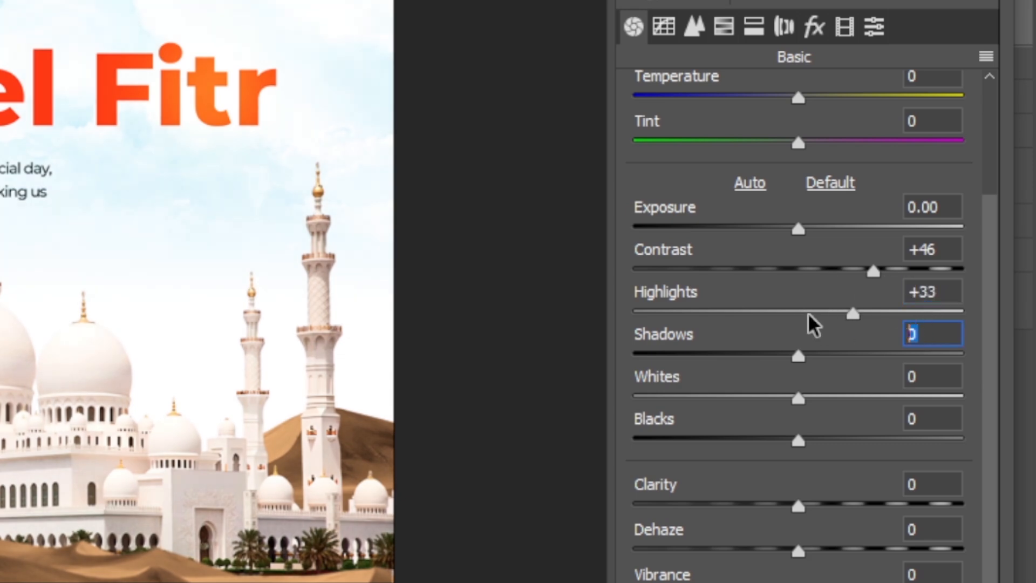
text(8)
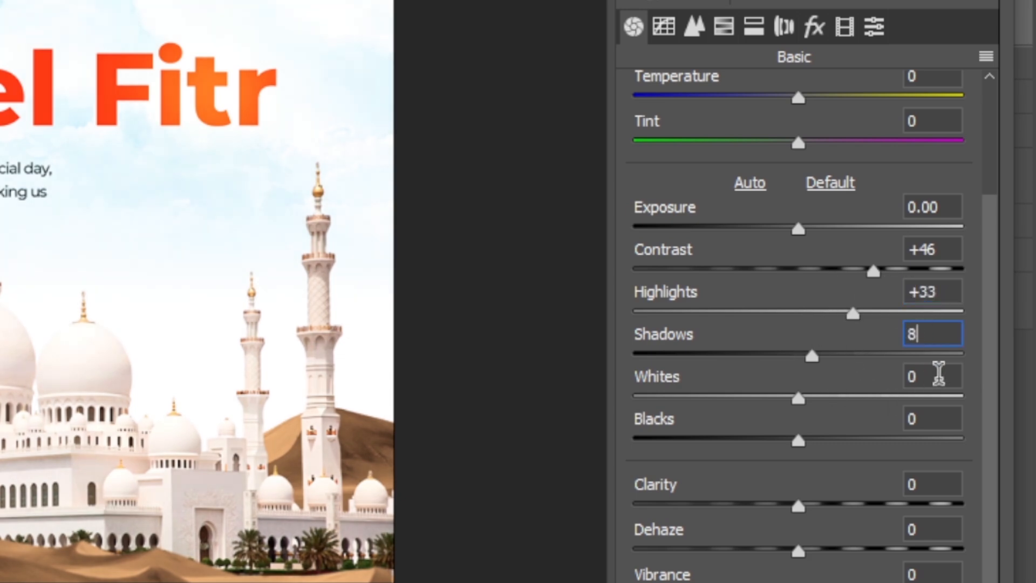
click(939, 376)
text(26)
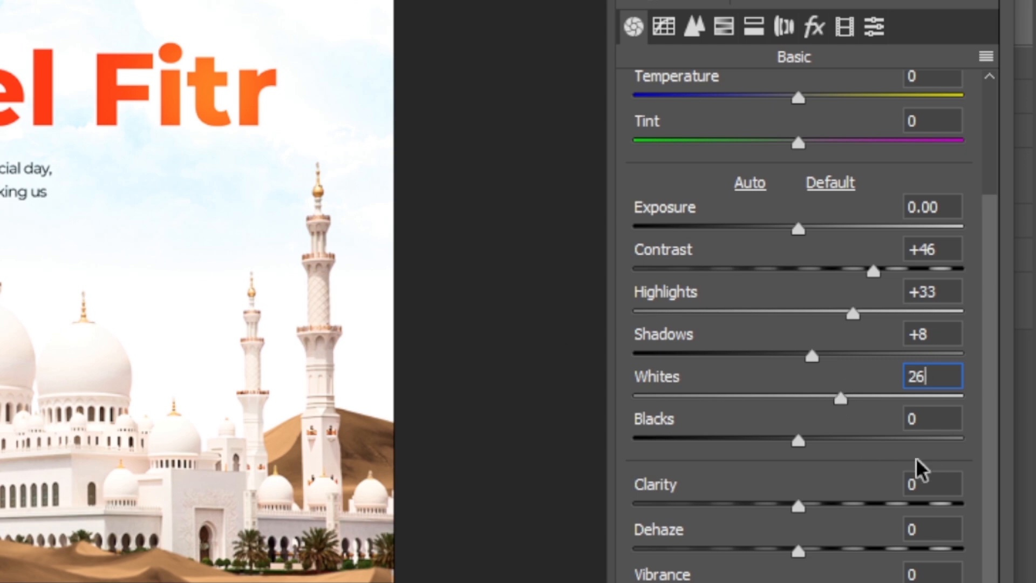
click(936, 418)
text(-22)
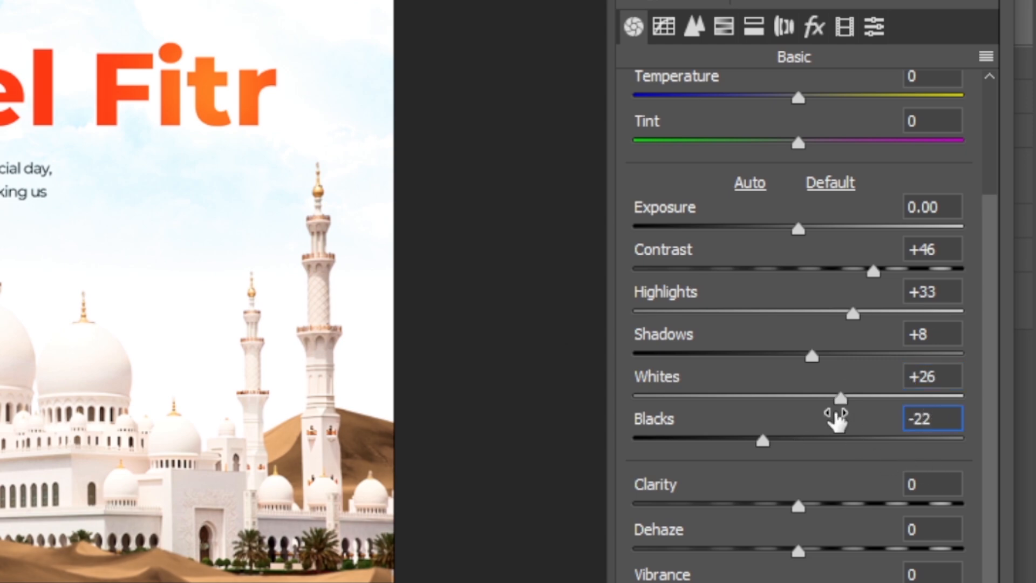
- Set the sharpening amount to 34
click(695, 30)
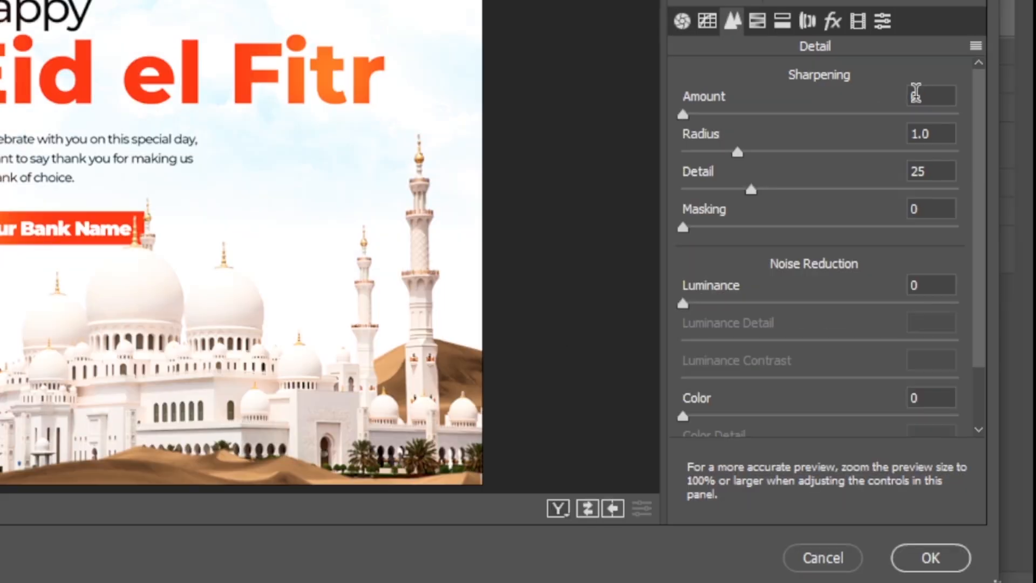
click(916, 95)
text(34)
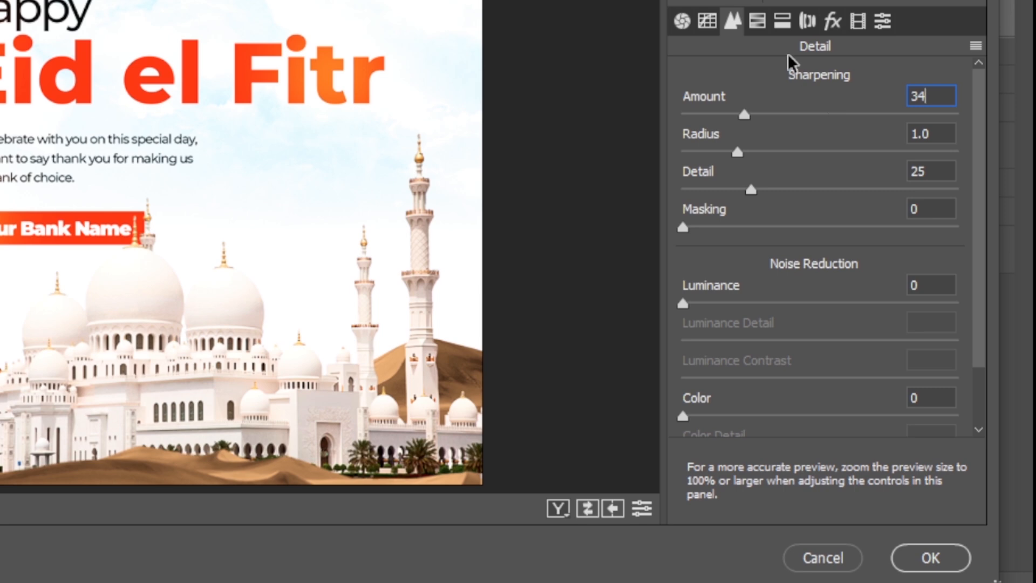
- Set the HSL saturation of Reds to +41, Oranges to +37, Yellows to +43 and Greens to +49
click(761, 20)
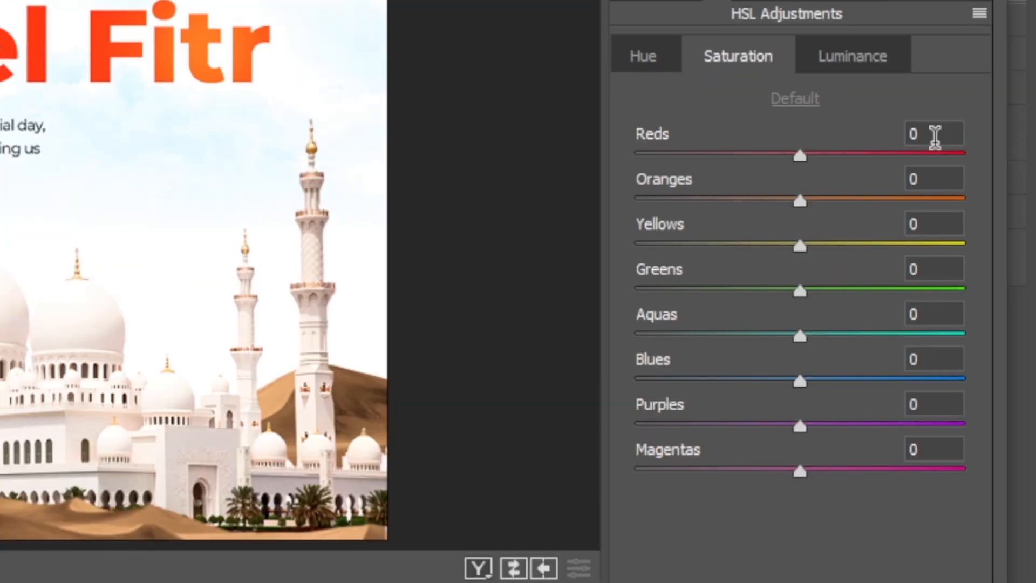
click(935, 135)
text(41)
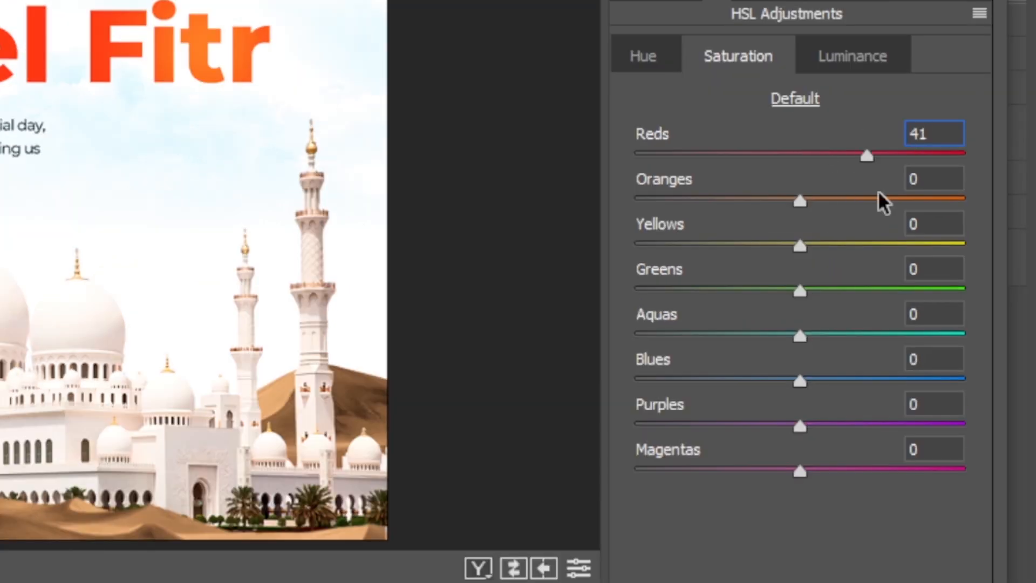
click(916, 177)
text(7)
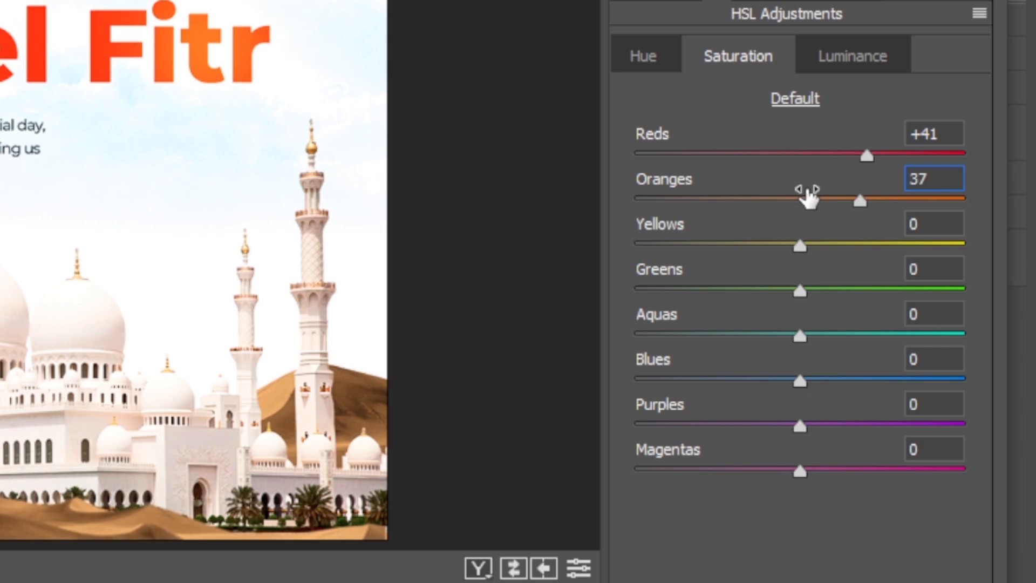
click(934, 222)
text(43)
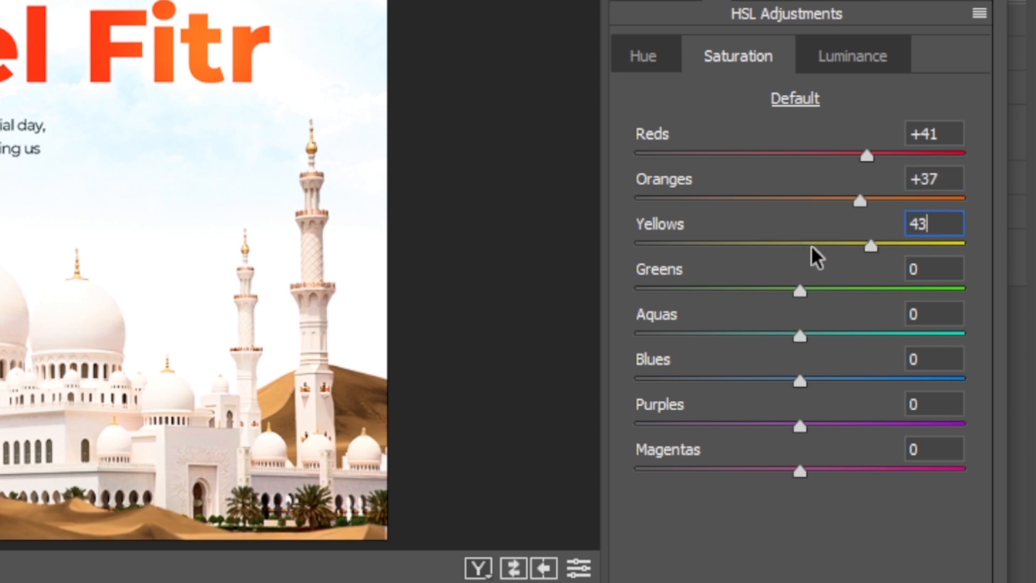
key(Tab)
text(49)
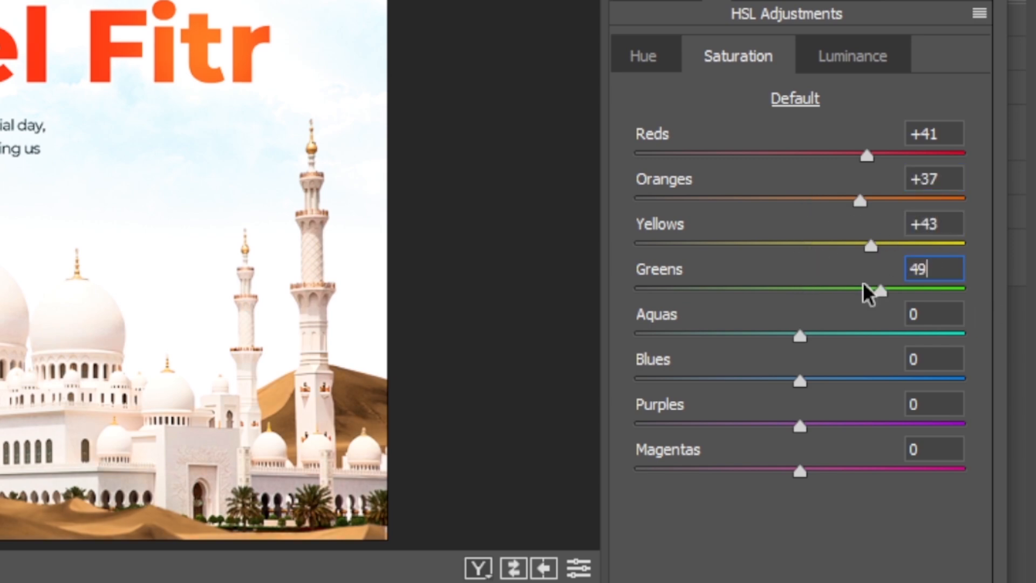
- Set the saturation of Aquas and Blues to +52, and of Purples and Magentas to +47
click(952, 314)
text(52)
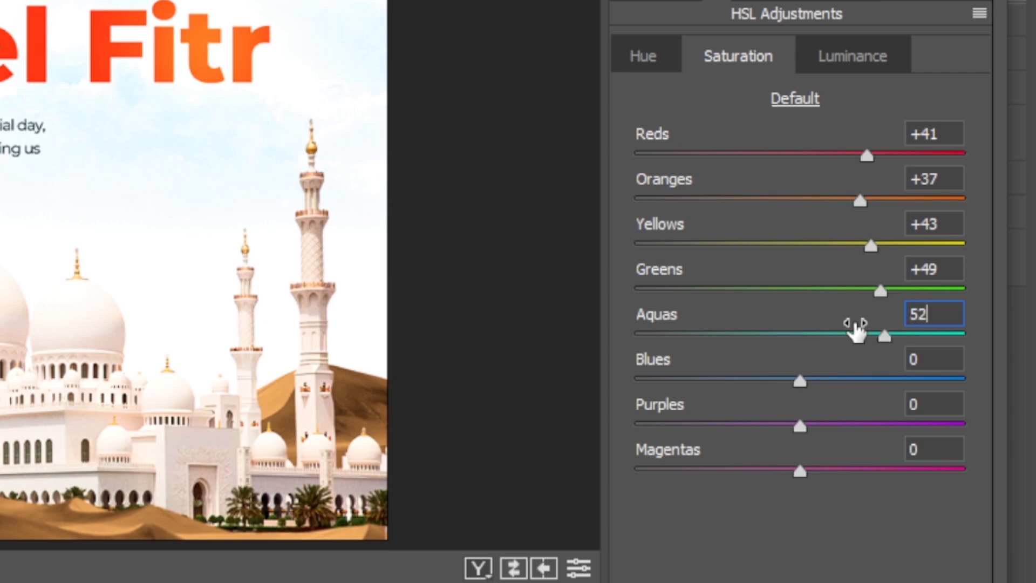
click(941, 359)
text(52)
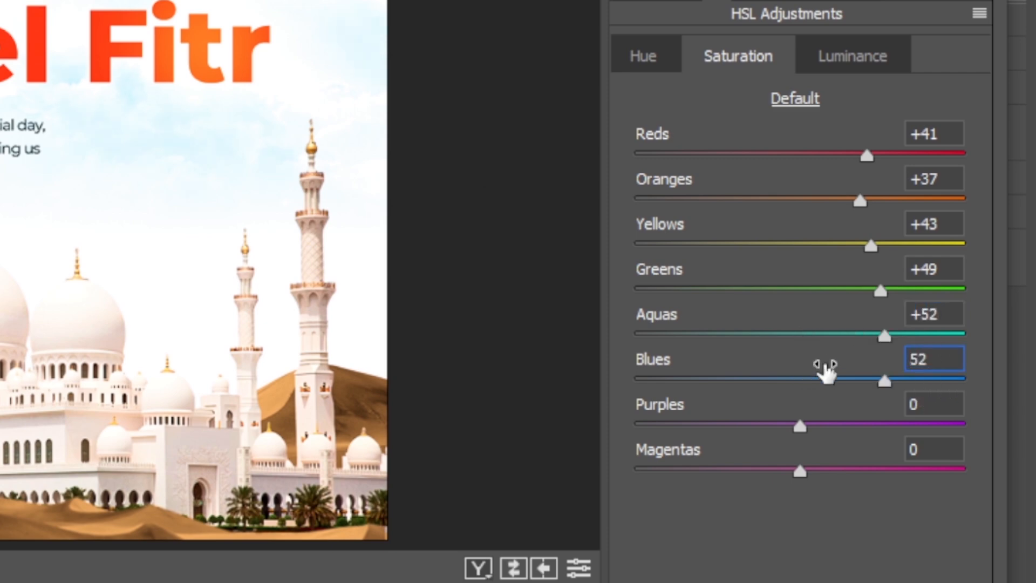
click(943, 404)
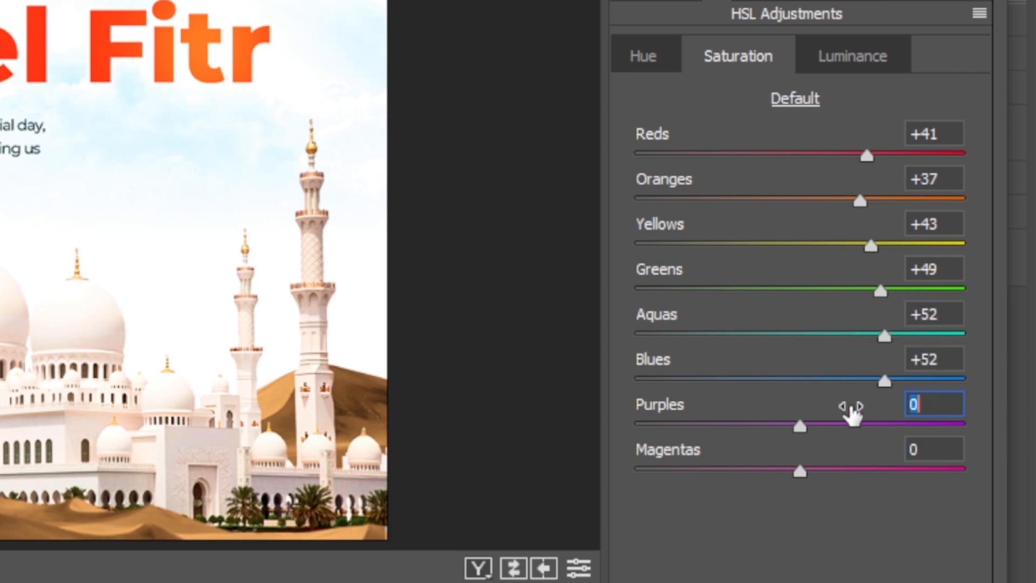
text(47)
click(921, 450)
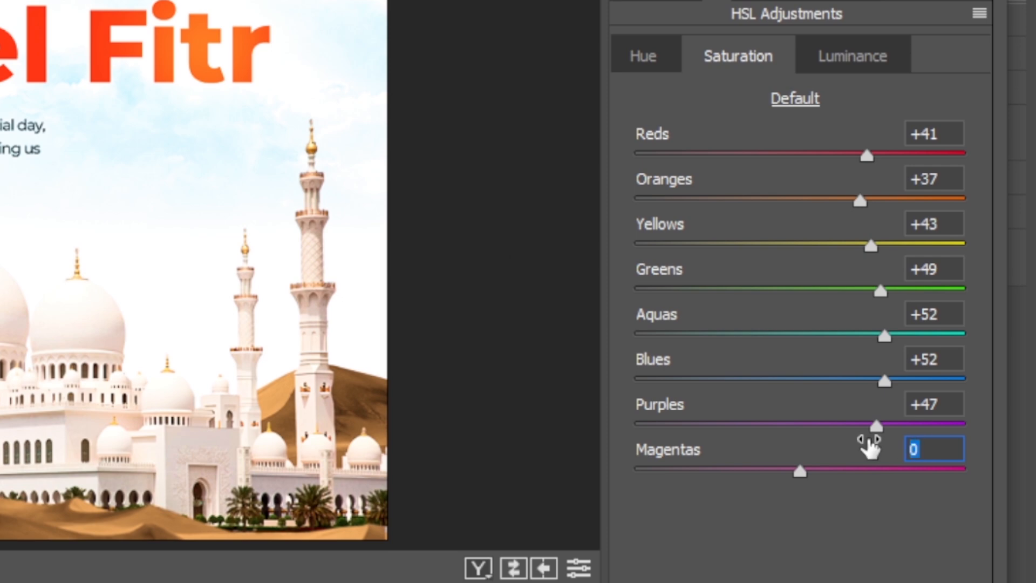
text(47)
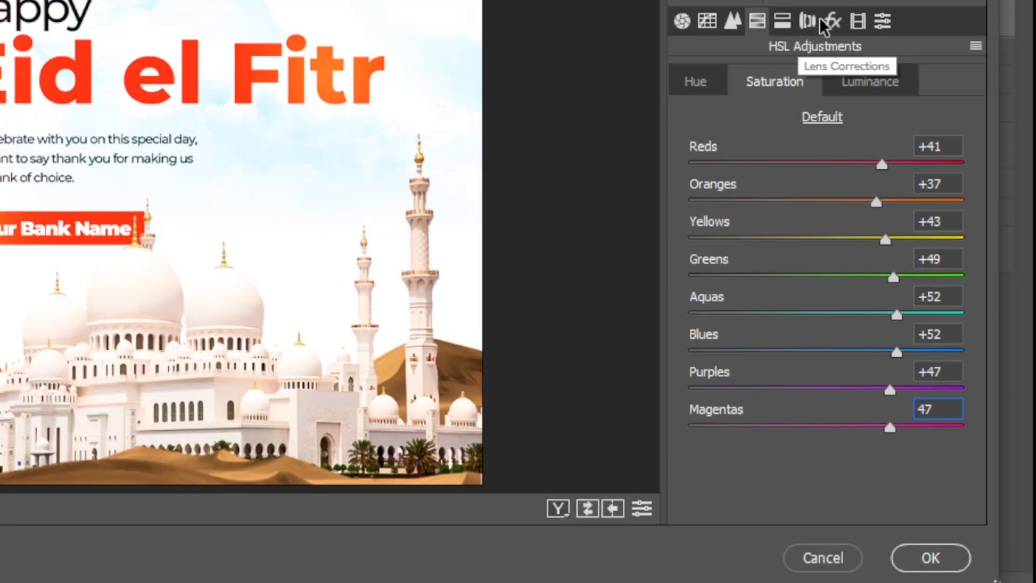
- Apply the Camera Raw grading with a grain amount of 18, and toggle Layer 2's visibility to compare before and after
click(832, 22)
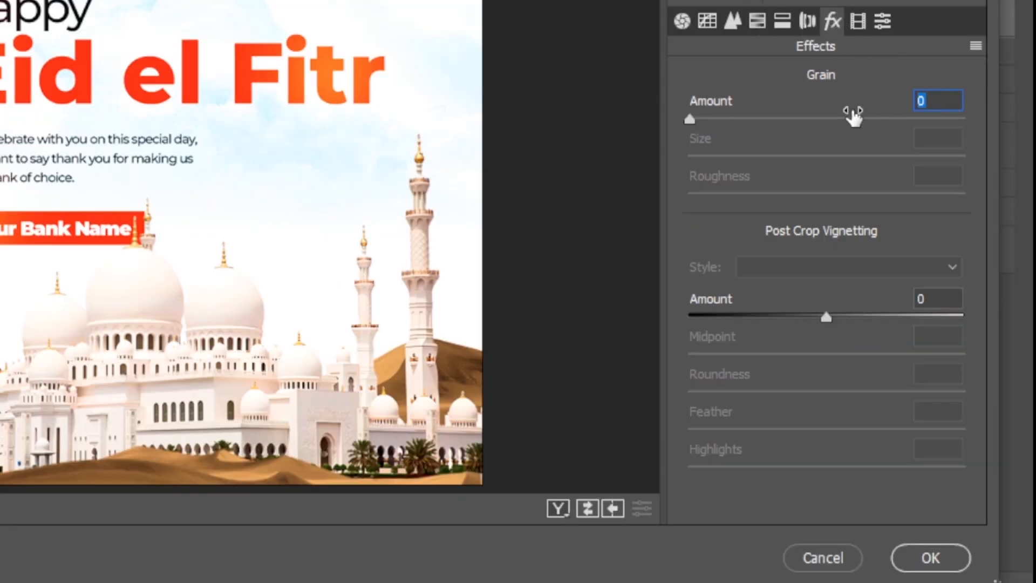
text(18)
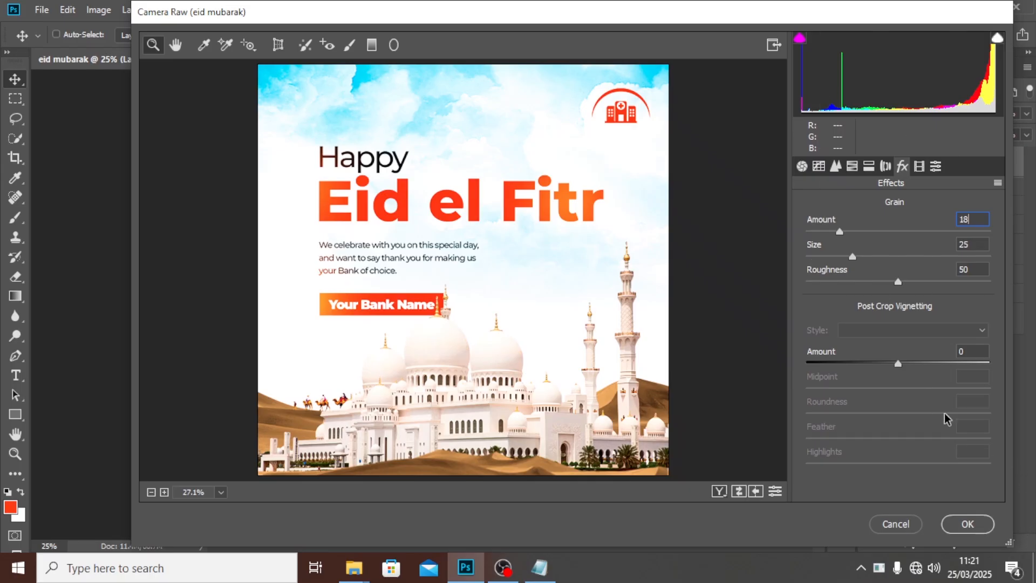
click(955, 527)
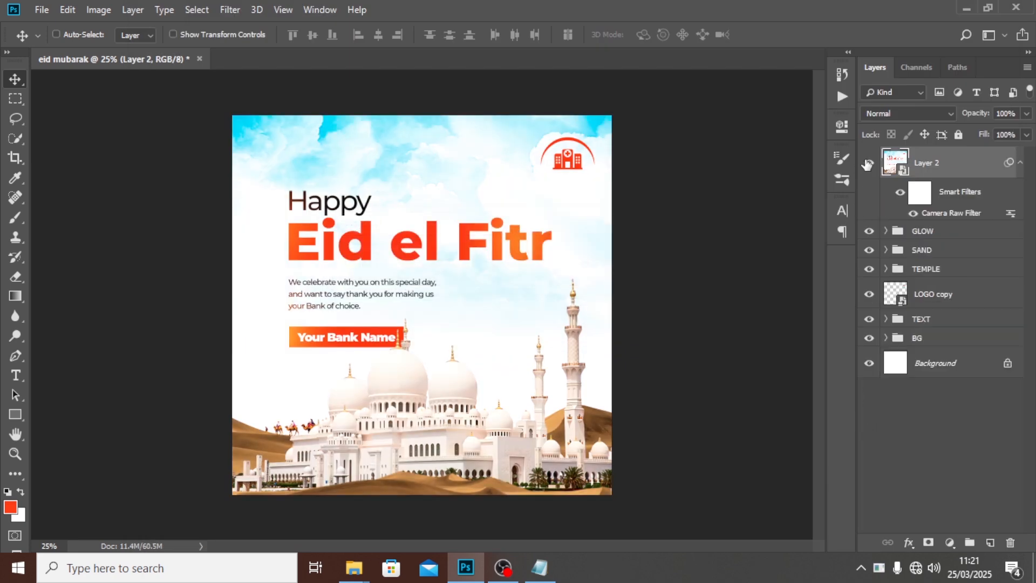
click(867, 163)
click(867, 163)
click(867, 163)
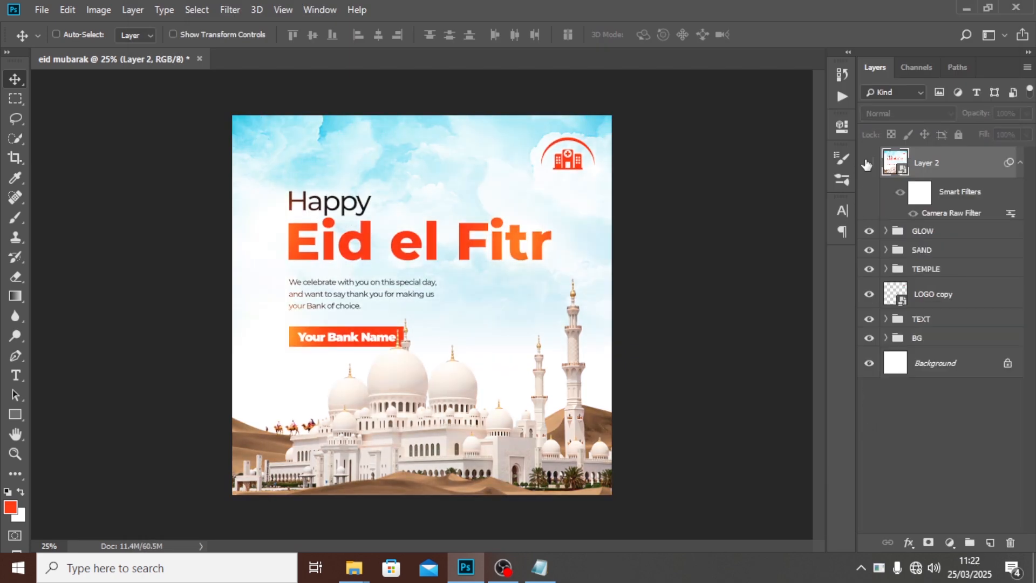
click(866, 163)
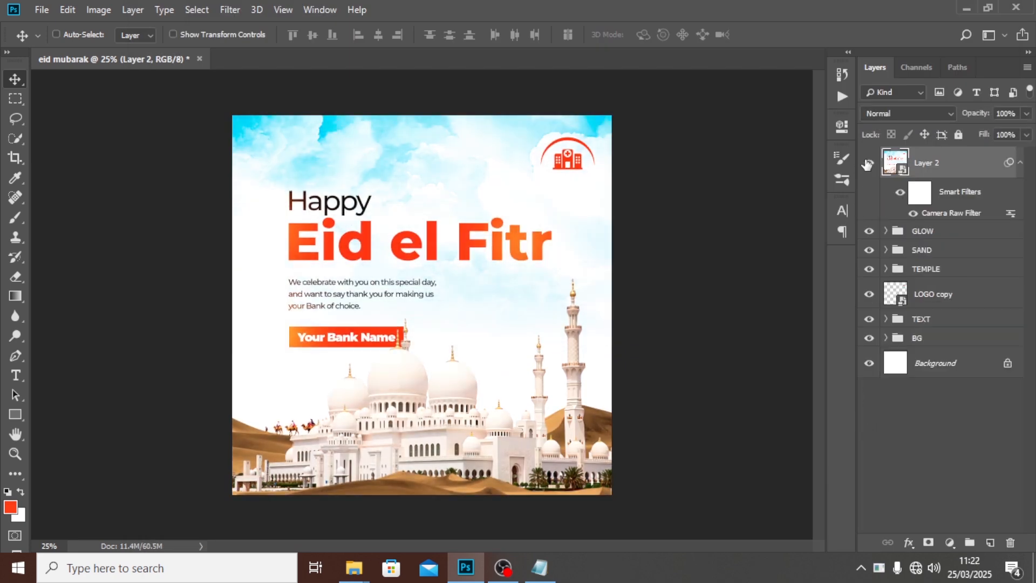
- Paint black on Layer 2's smart filter mask over the mosque's domes, minarets and facade with a soft brush of size 200
click(924, 199)
key(b)
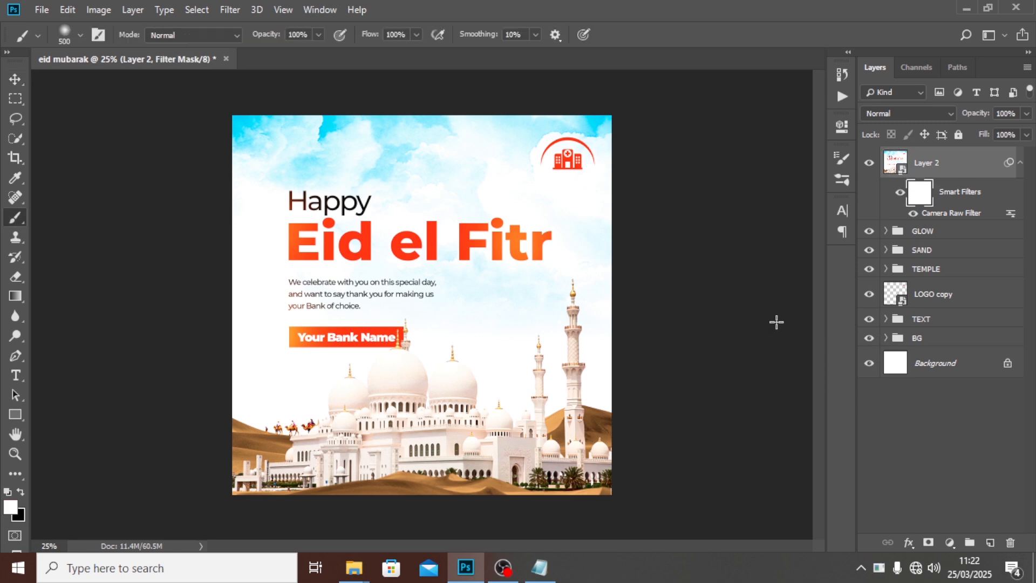
click(20, 492)
key(bracketleft)
key(bracketleft)
key(bracketleft)
key(bracketleft)
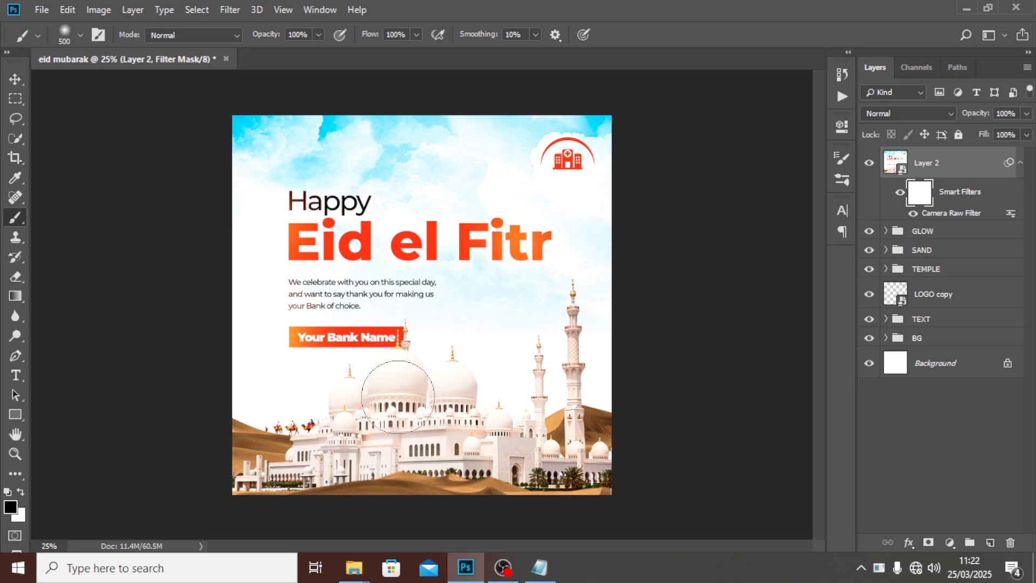
key(bracketleft)
key(bracketleft)
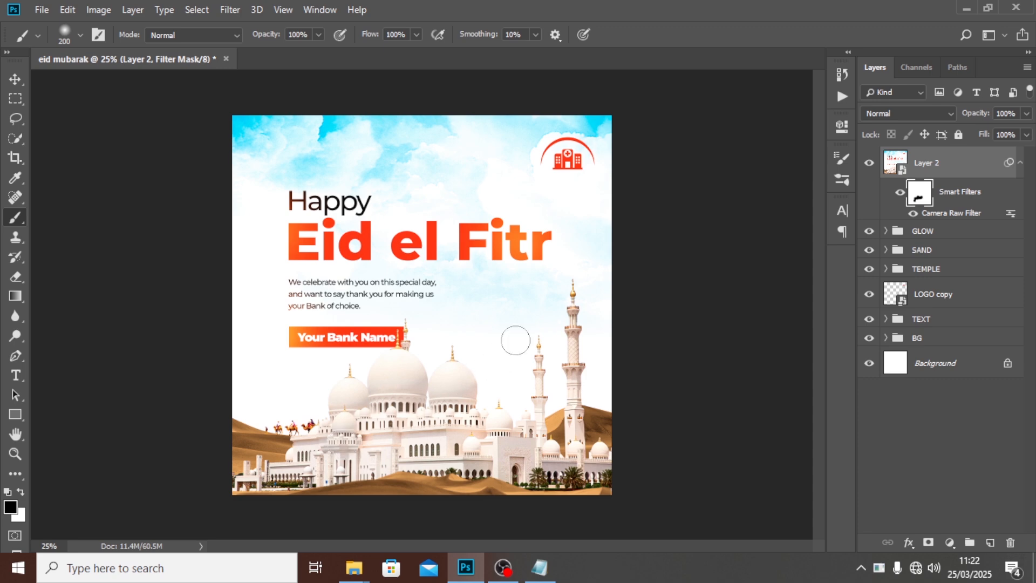
mouse_move(580, 297)
mouse_down()
mouse_move(565, 384)
mouse_move(556, 382)
mouse_up()
drag(539, 343, 534, 421)
drag(424, 428, 394, 443)
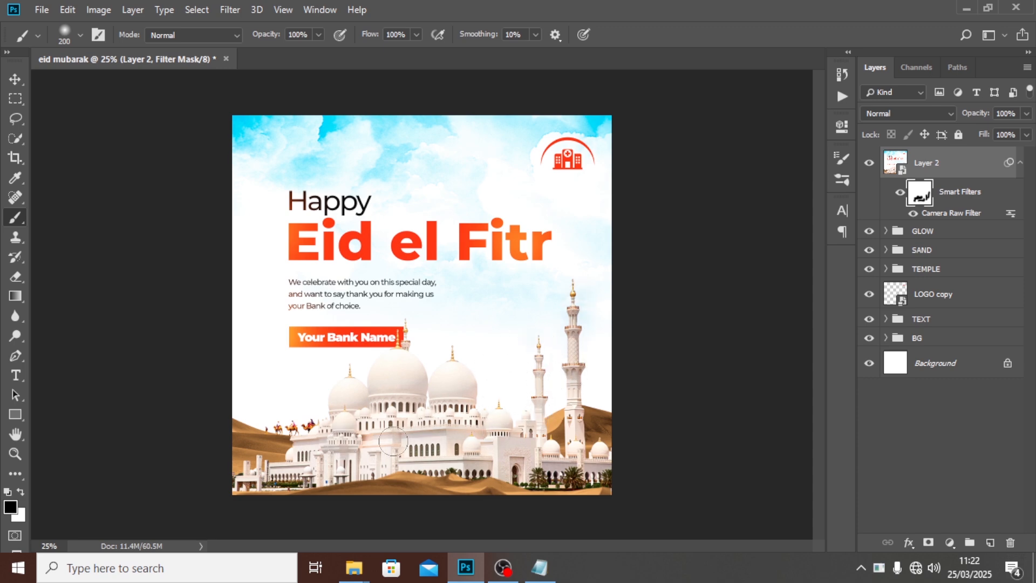